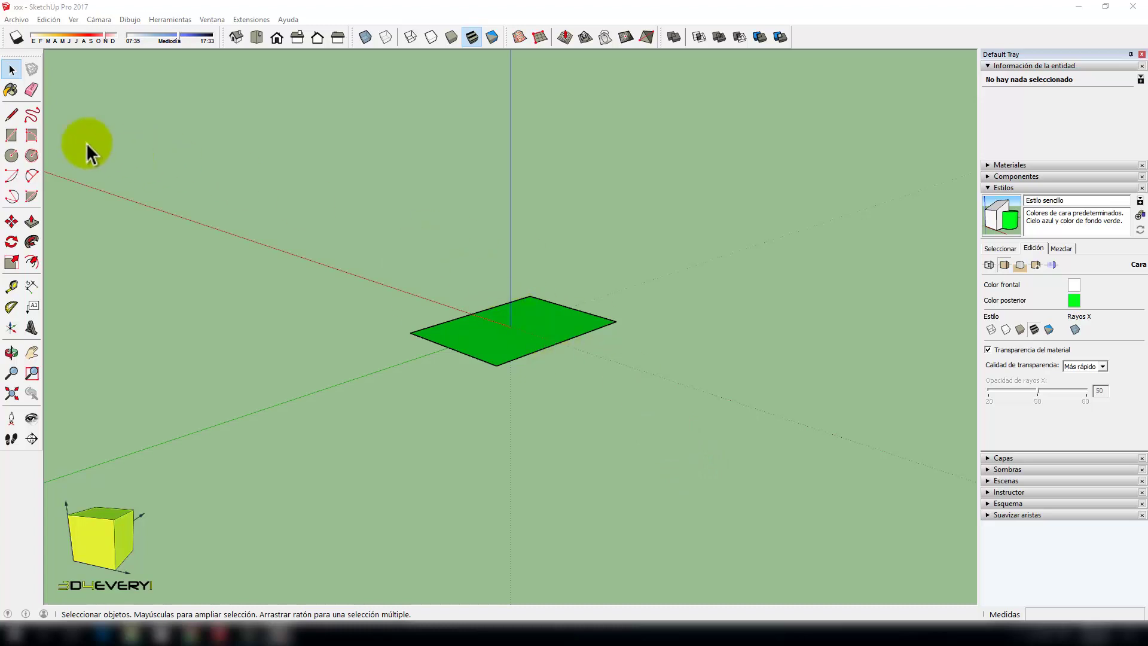
Step: Draw three more rectangles of different sizes on the ground to the right of the first one
{"action": "left_click", "coordinate": [12, 135]}
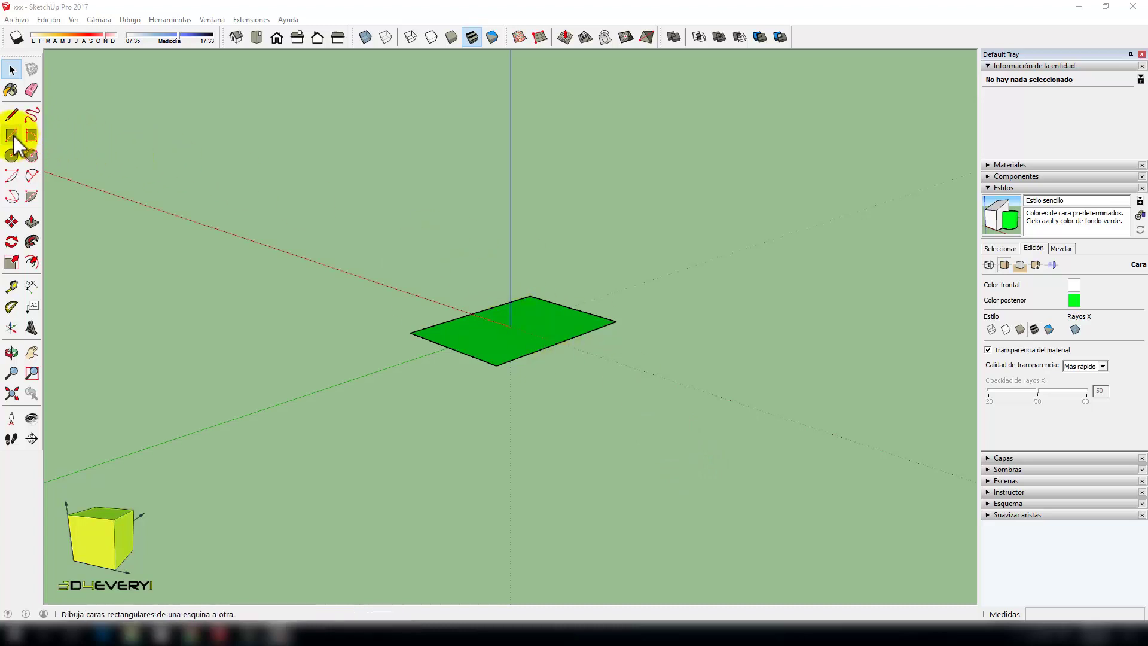
{"action": "left_click", "coordinate": [656, 356]}
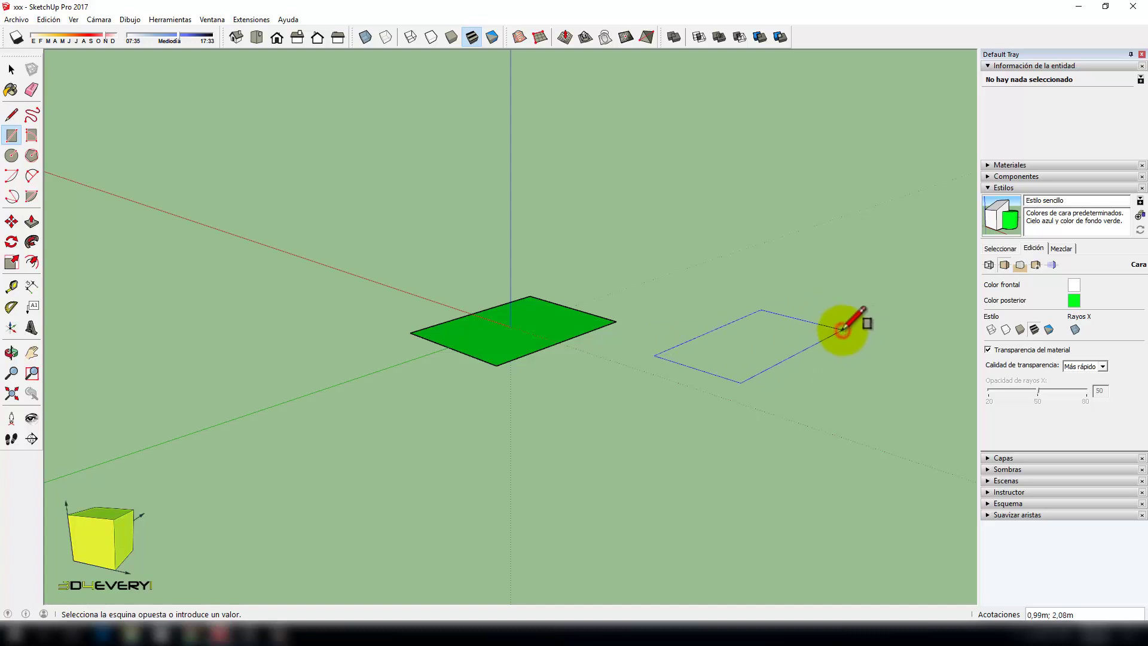
{"action": "left_click", "coordinate": [842, 329]}
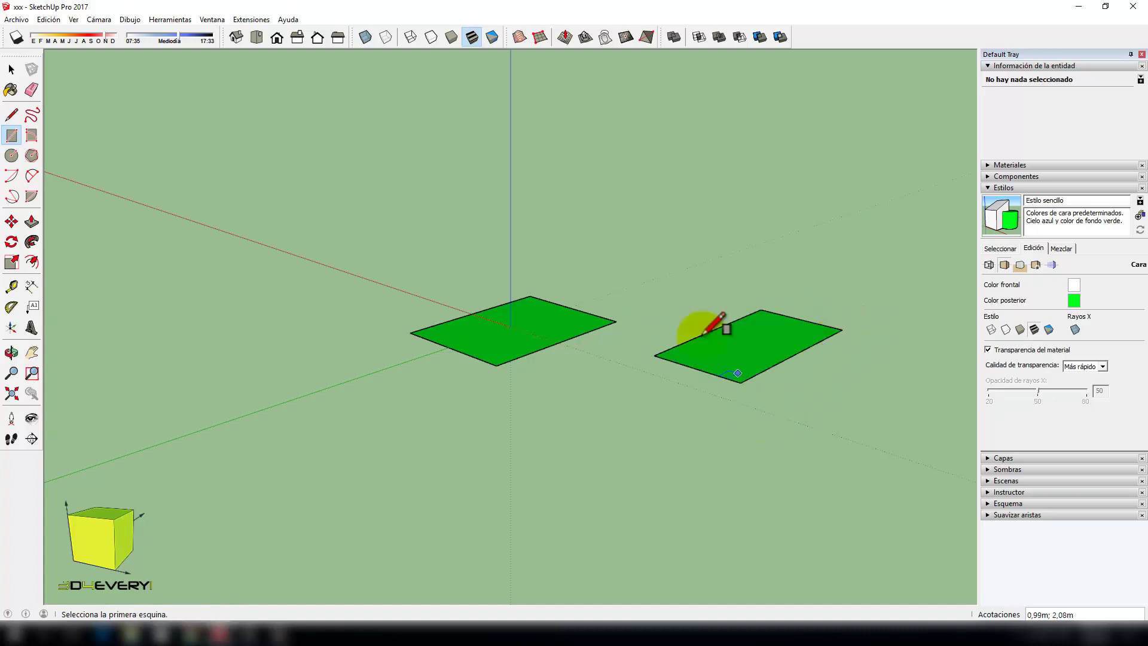
{"action": "left_click", "coordinate": [644, 298]}
{"action": "left_click", "coordinate": [759, 280]}
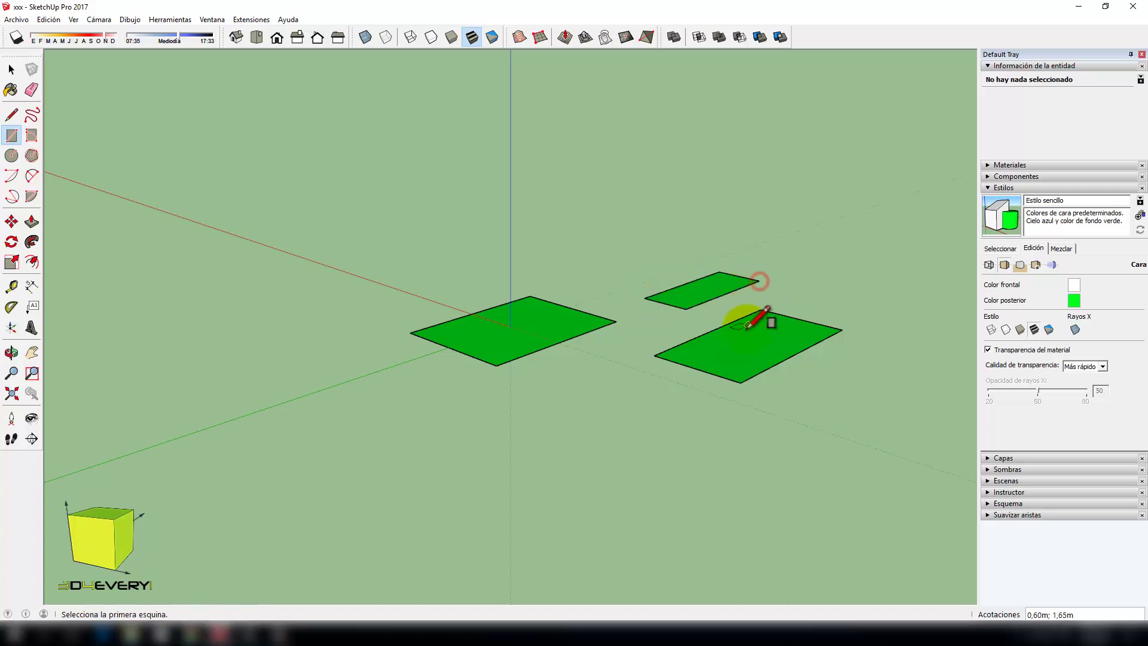
{"action": "left_click", "coordinate": [798, 289]}
{"action": "left_click", "coordinate": [870, 286]}
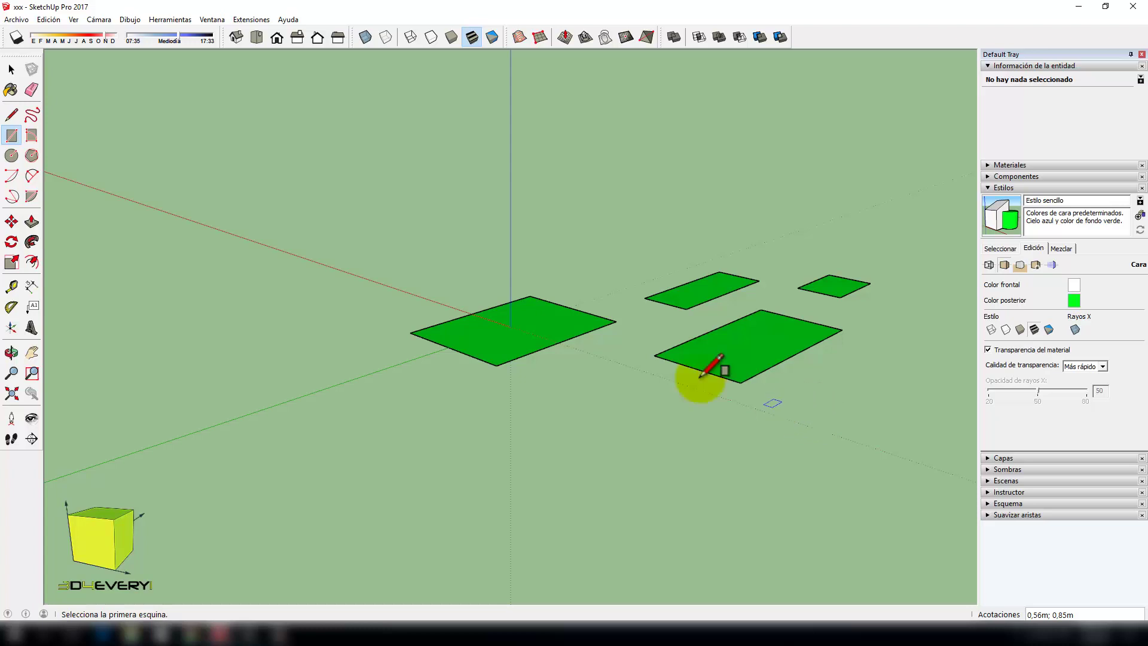
{"action": "left_click", "coordinate": [12, 156]}
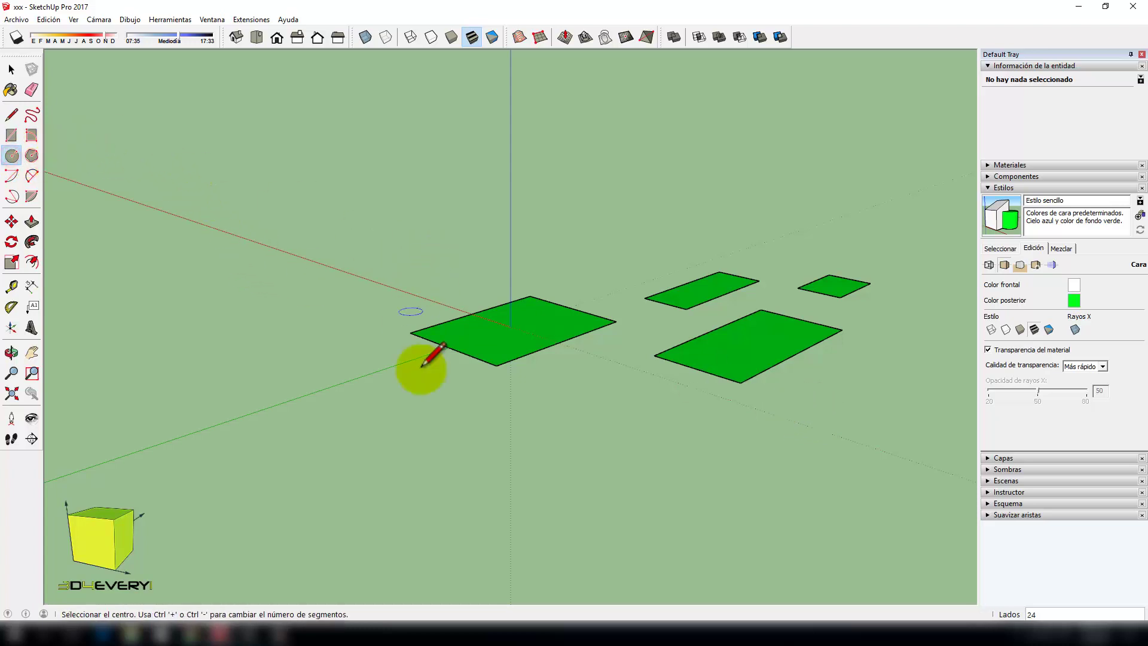
Step: Draw three circles on the ground in front of the rectangles
{"action": "left_click", "coordinate": [590, 401]}
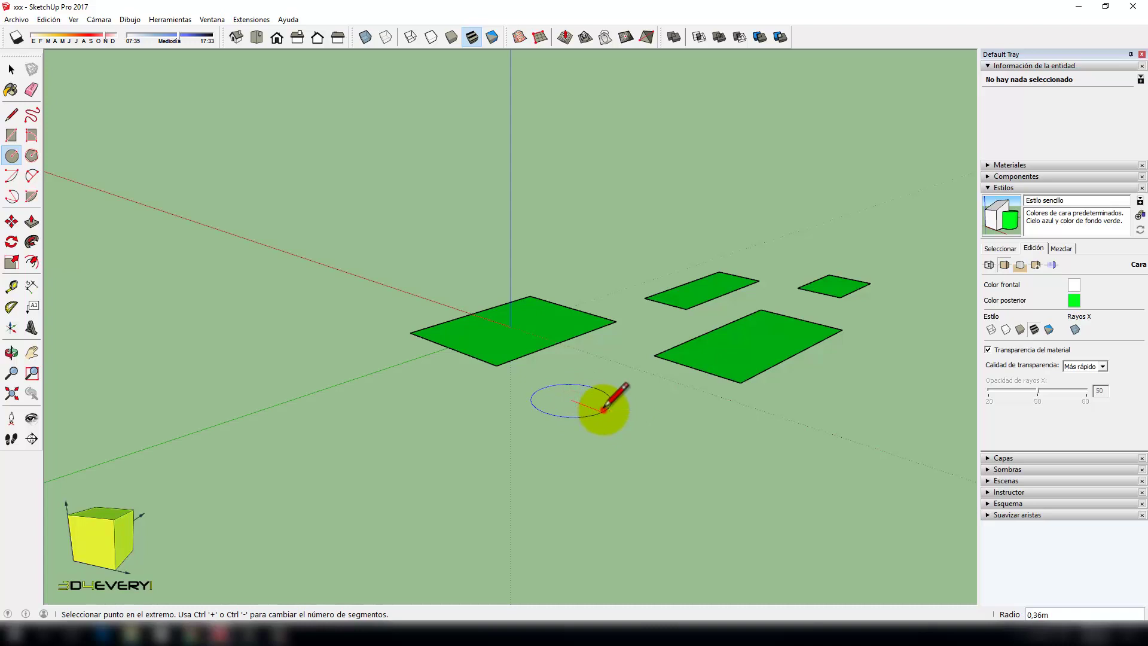
{"action": "left_click", "coordinate": [609, 405]}
{"action": "left_click", "coordinate": [667, 417]}
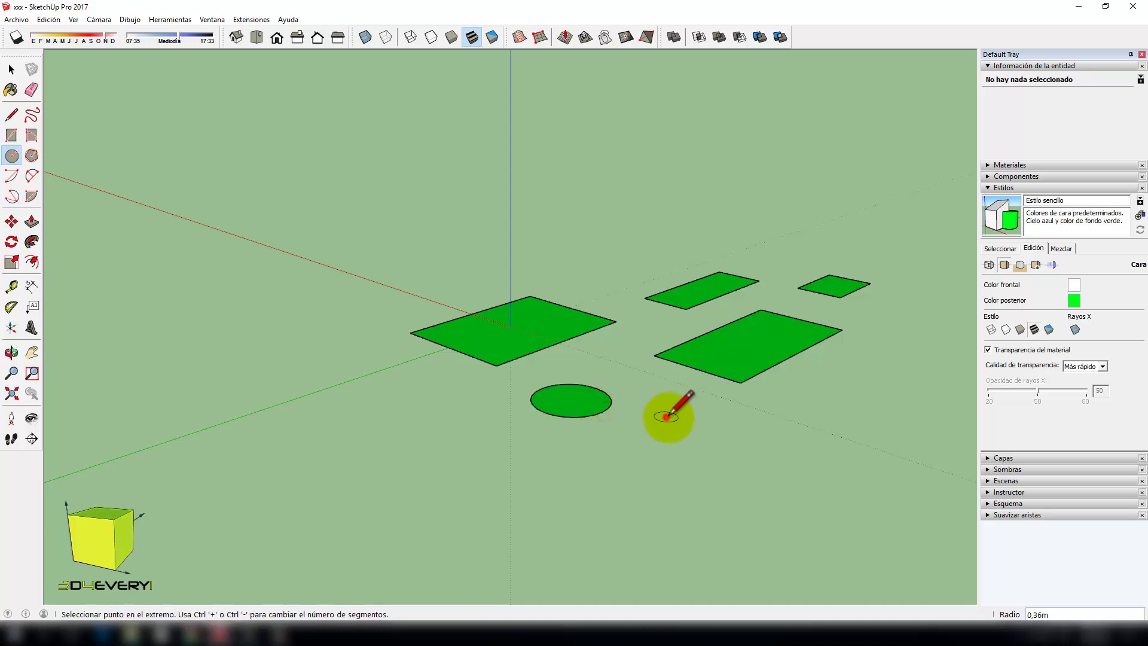
{"action": "left_click", "coordinate": [714, 424]}
{"action": "left_click", "coordinate": [781, 416]}
{"action": "left_click", "coordinate": [823, 418]}
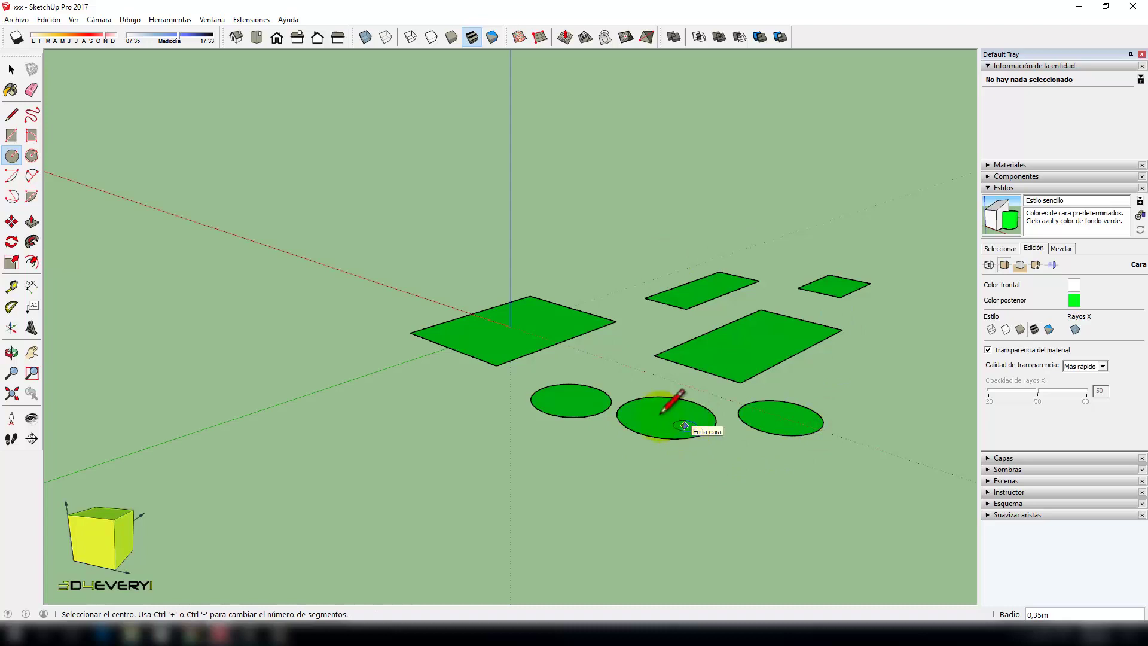
Step: Draw three hexagons with the Polygon tool on the left side
{"action": "left_click", "coordinate": [31, 155]}
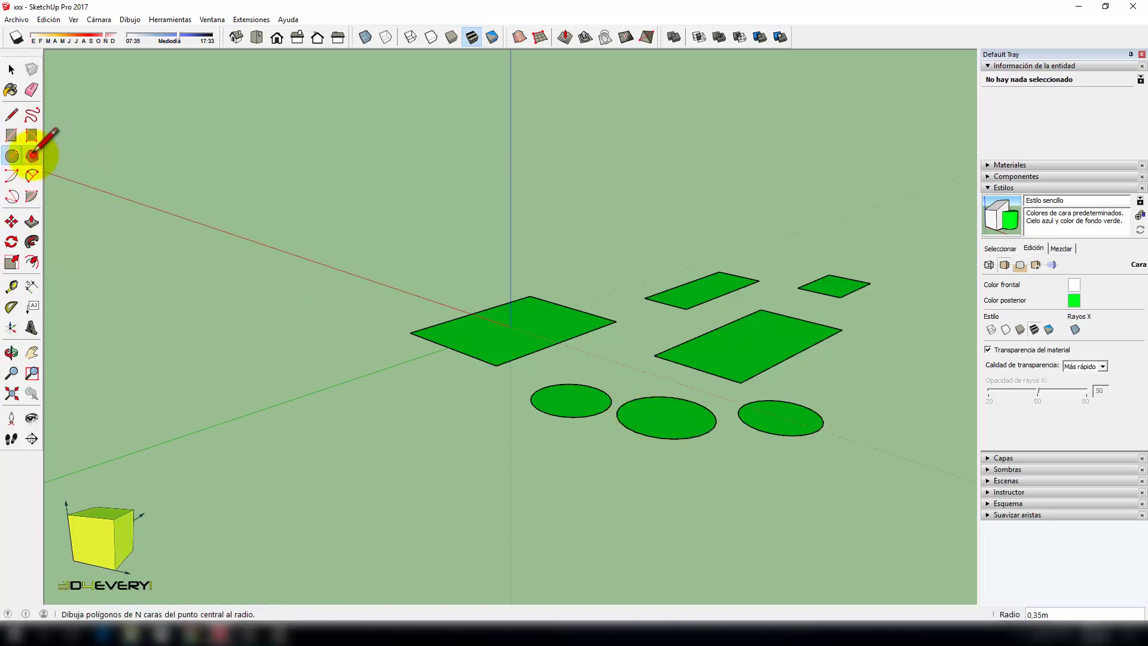
{"action": "left_click", "coordinate": [291, 288]}
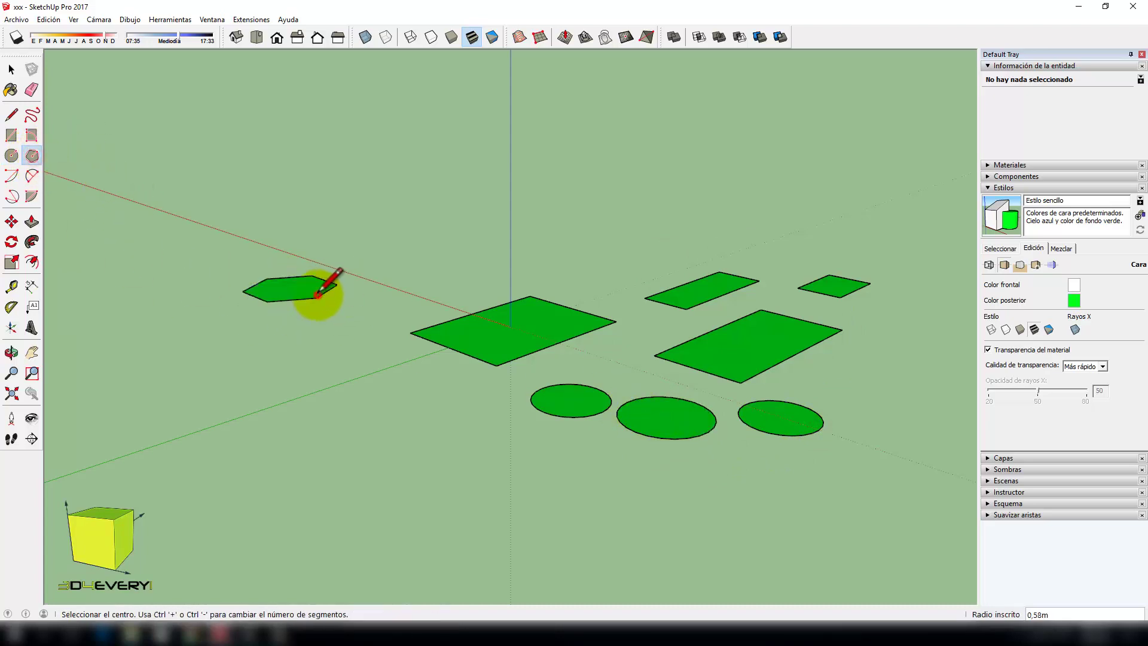
{"action": "left_click", "coordinate": [293, 344]}
{"action": "left_click", "coordinate": [341, 353]}
{"action": "left_click", "coordinate": [394, 388]}
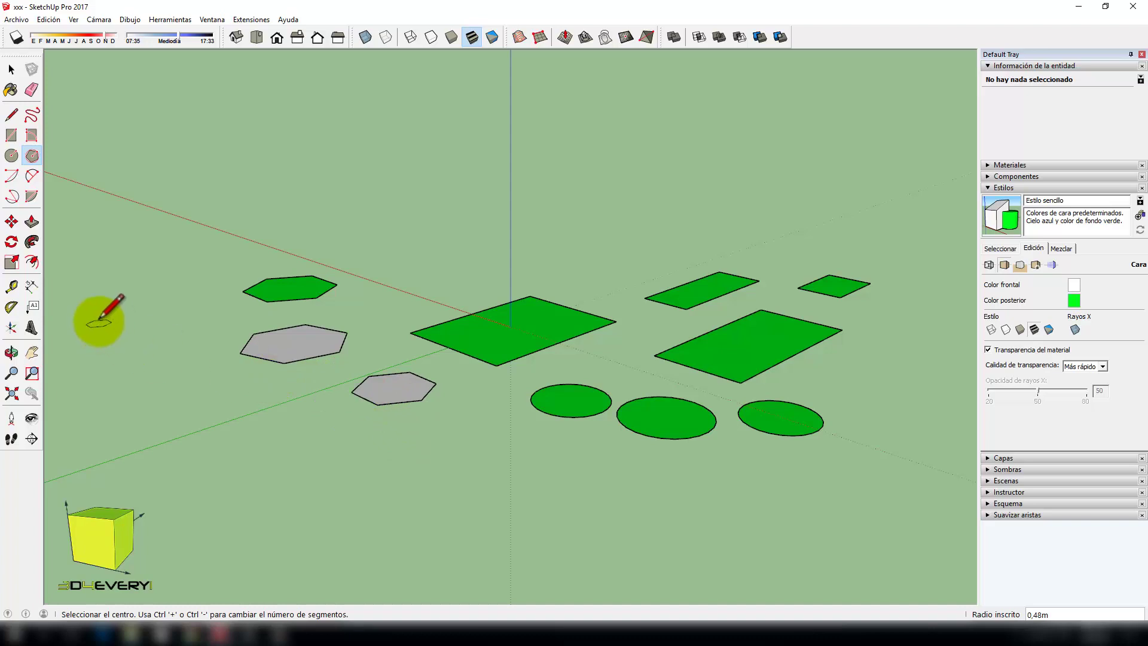
Step: Draw two 2-point arcs: a free arc near the circles and one across the rectangle's left corner
{"action": "left_click", "coordinate": [31, 174]}
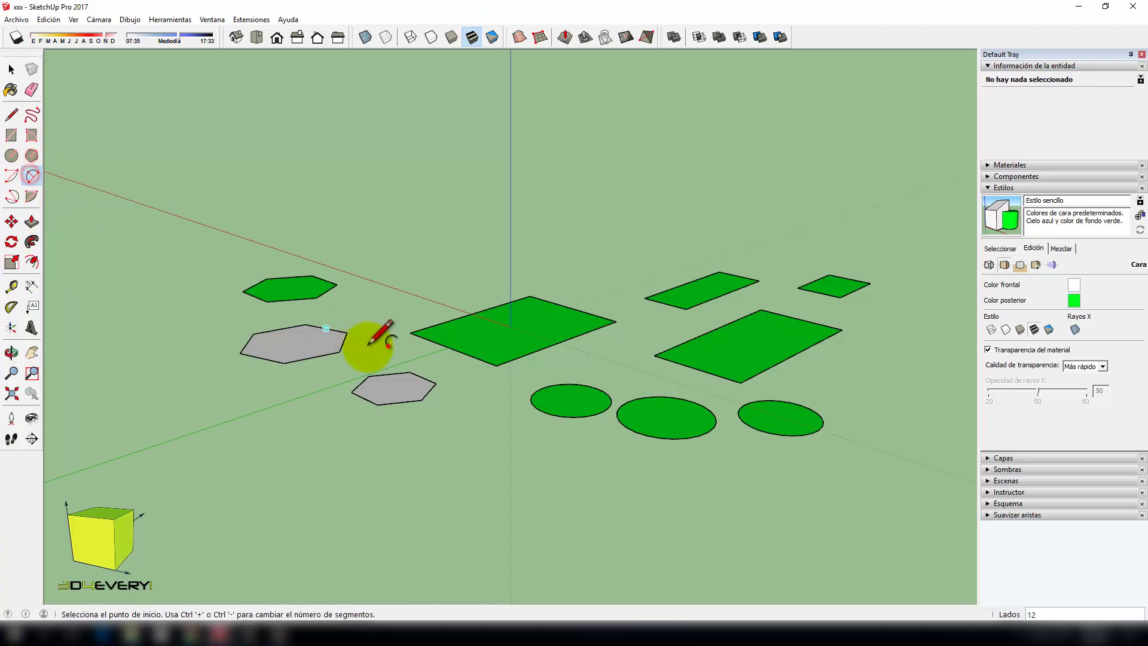
{"action": "left_click", "coordinate": [468, 419]}
{"action": "left_click", "coordinate": [536, 453]}
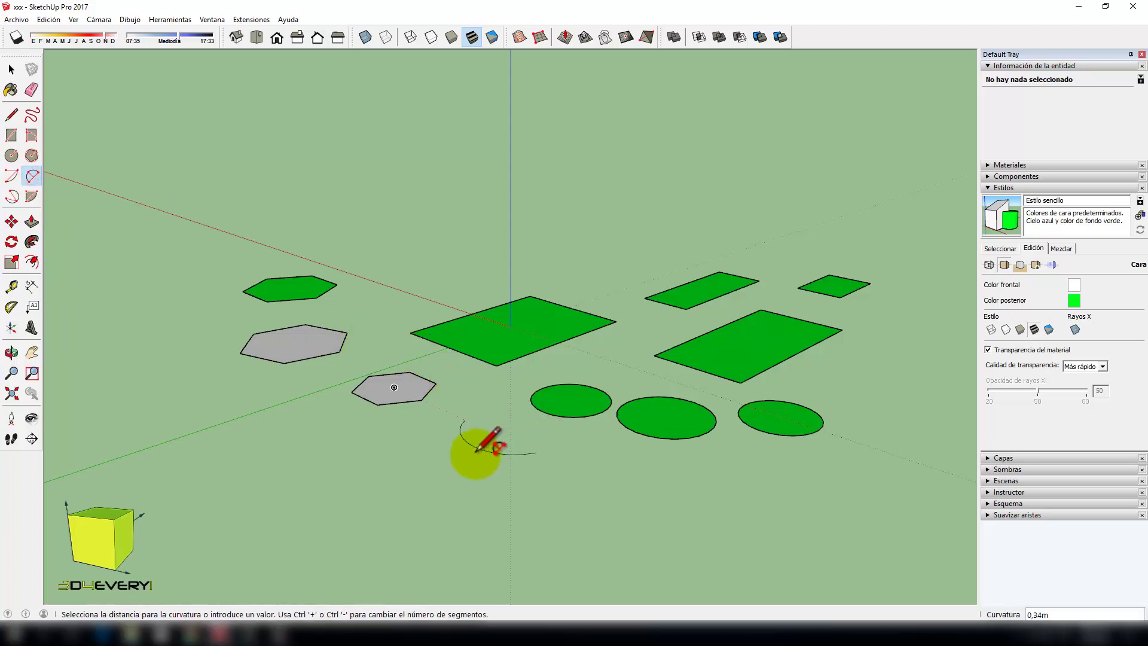
{"action": "left_click", "coordinate": [476, 455]}
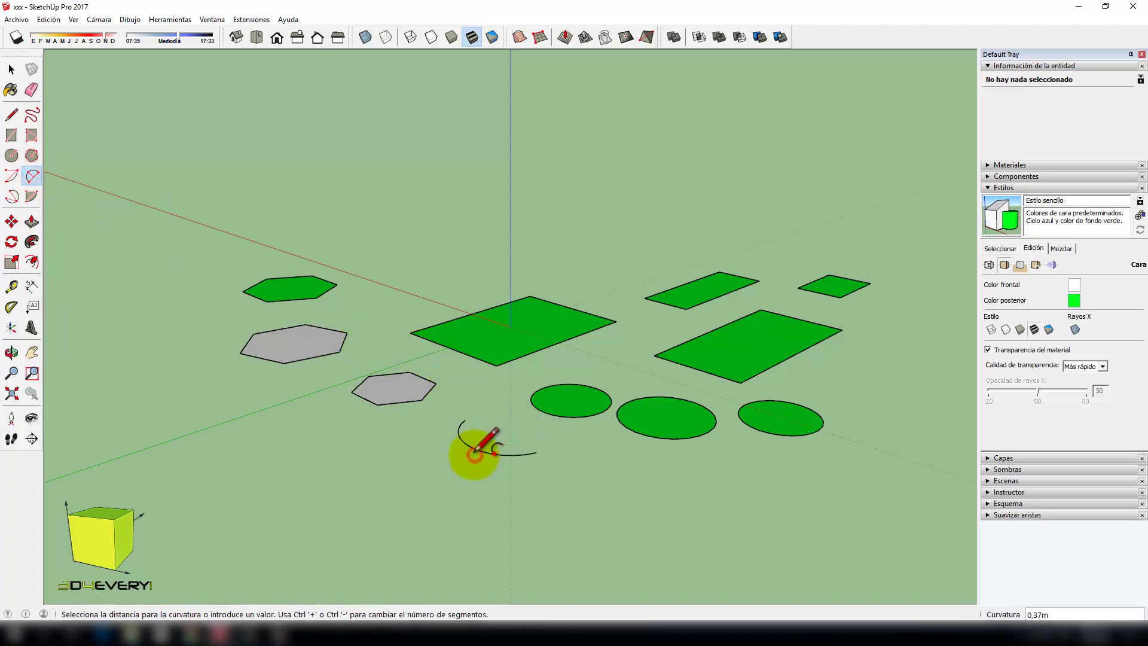
{"action": "left_click", "coordinate": [410, 333]}
{"action": "left_click", "coordinate": [496, 366]}
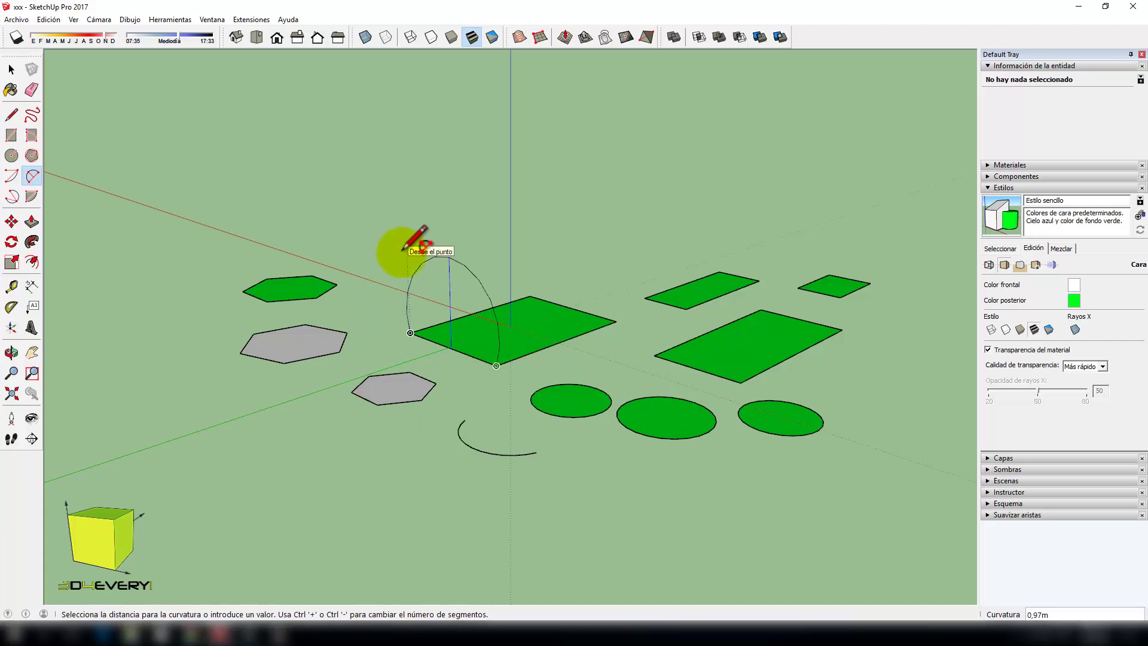
{"action": "left_click", "coordinate": [487, 338]}
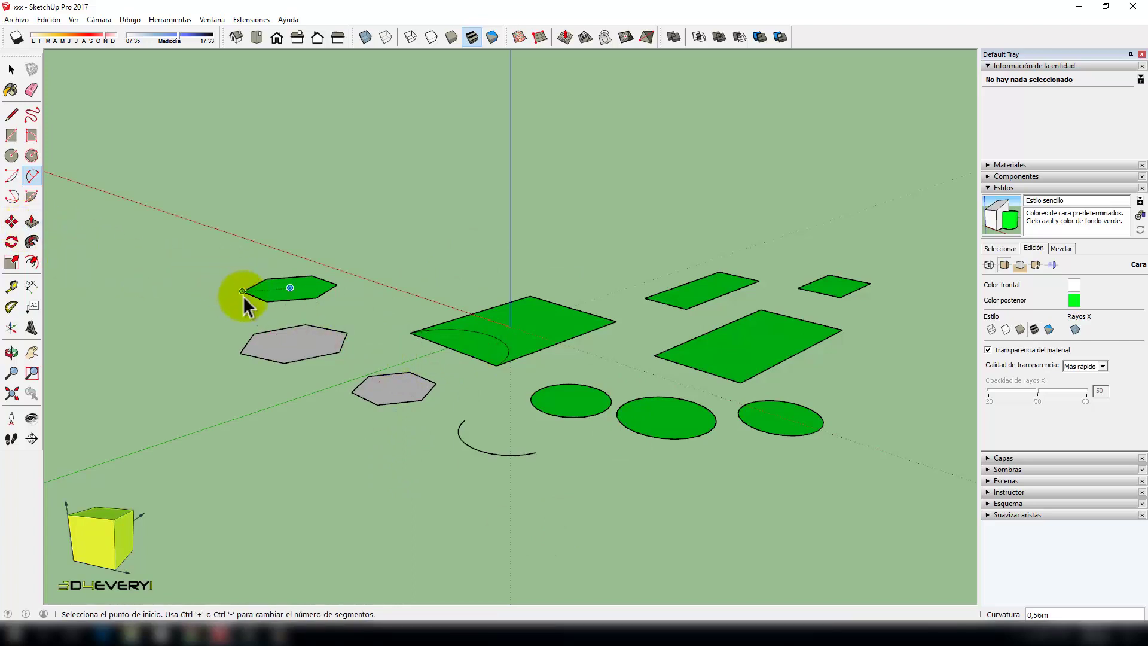
{"action": "key", "text": "space"}
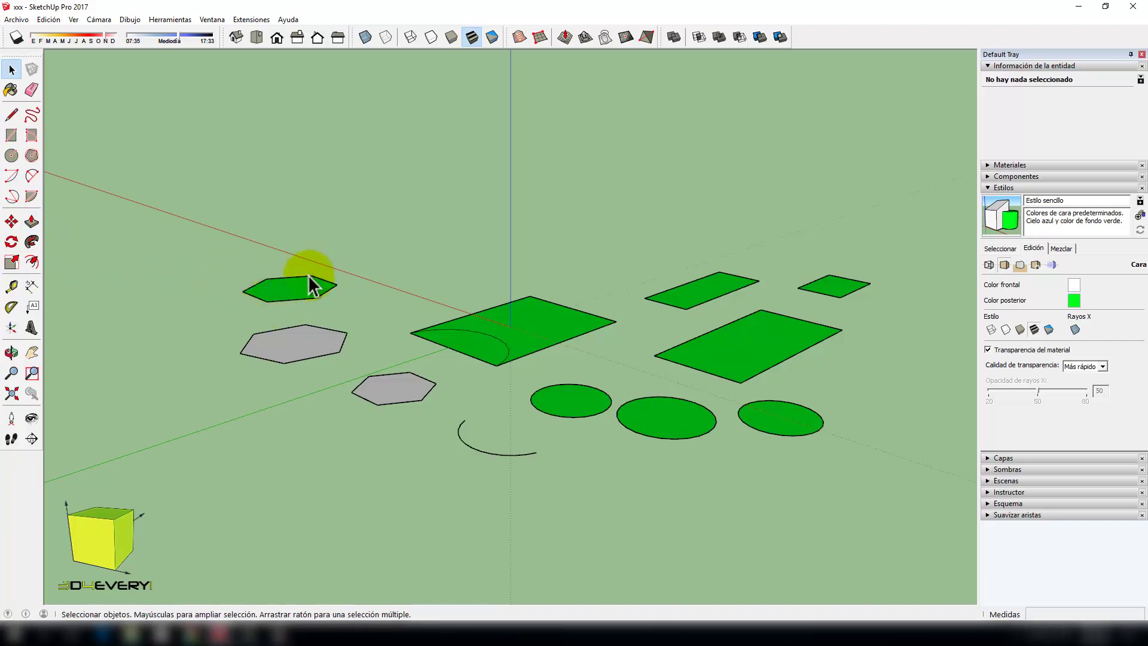
{"action": "left_click", "coordinate": [293, 289]}
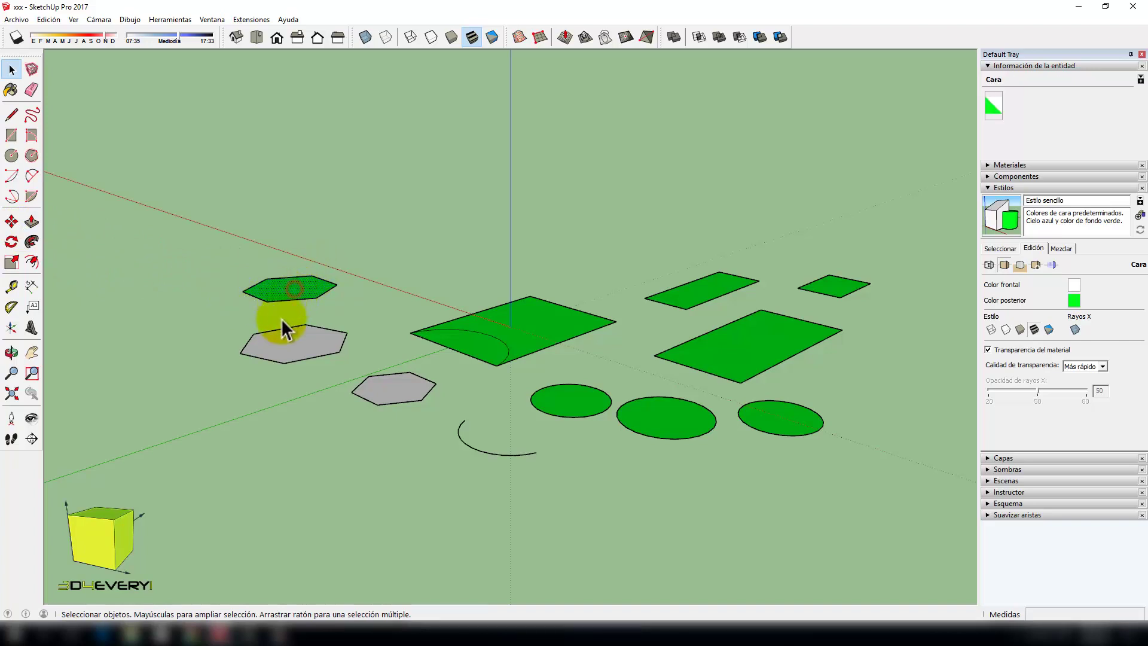
{"action": "double_click", "coordinate": [294, 290]}
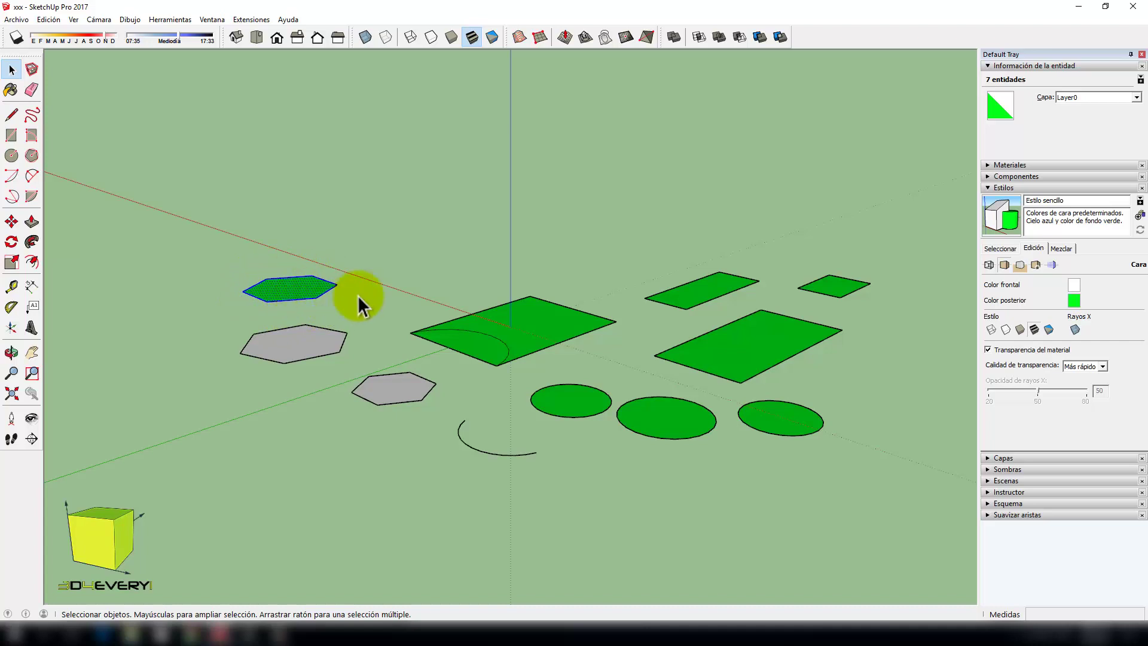
{"action": "left_click", "coordinate": [304, 340]}
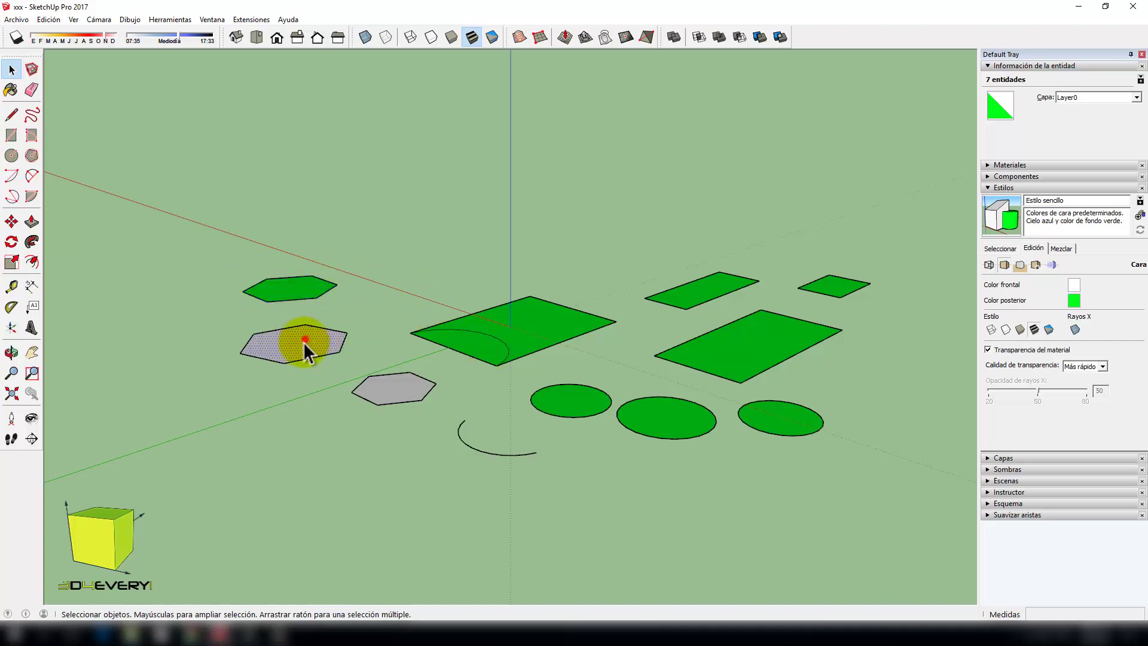
{"action": "left_click", "coordinate": [399, 384]}
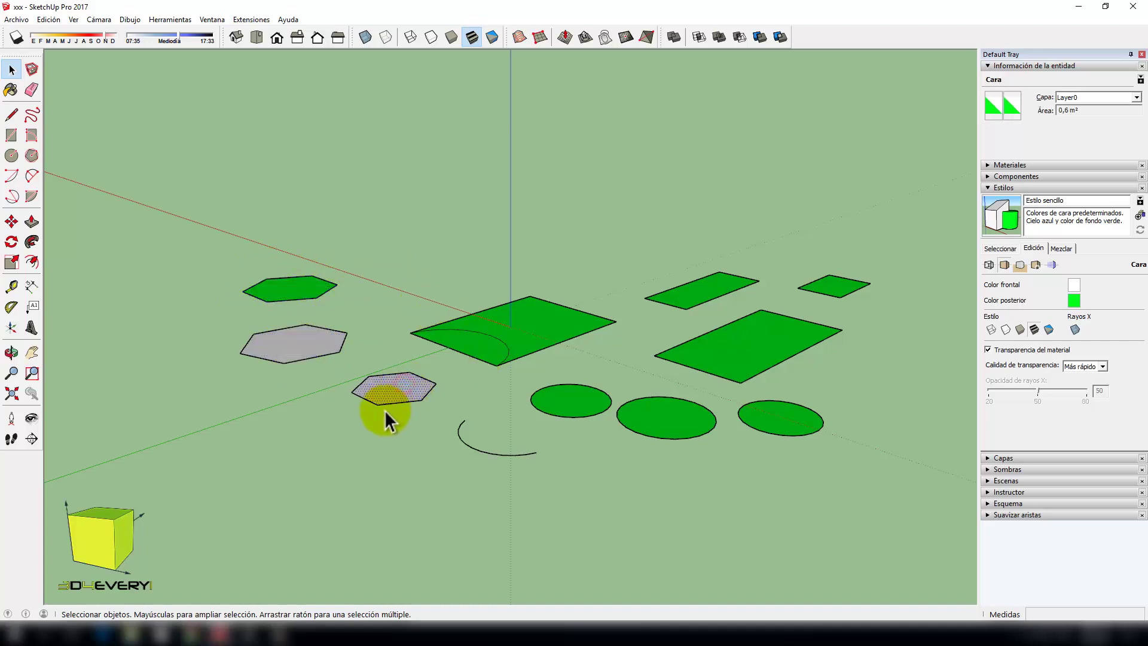
{"action": "left_click", "coordinate": [295, 347], "text": "shift"}
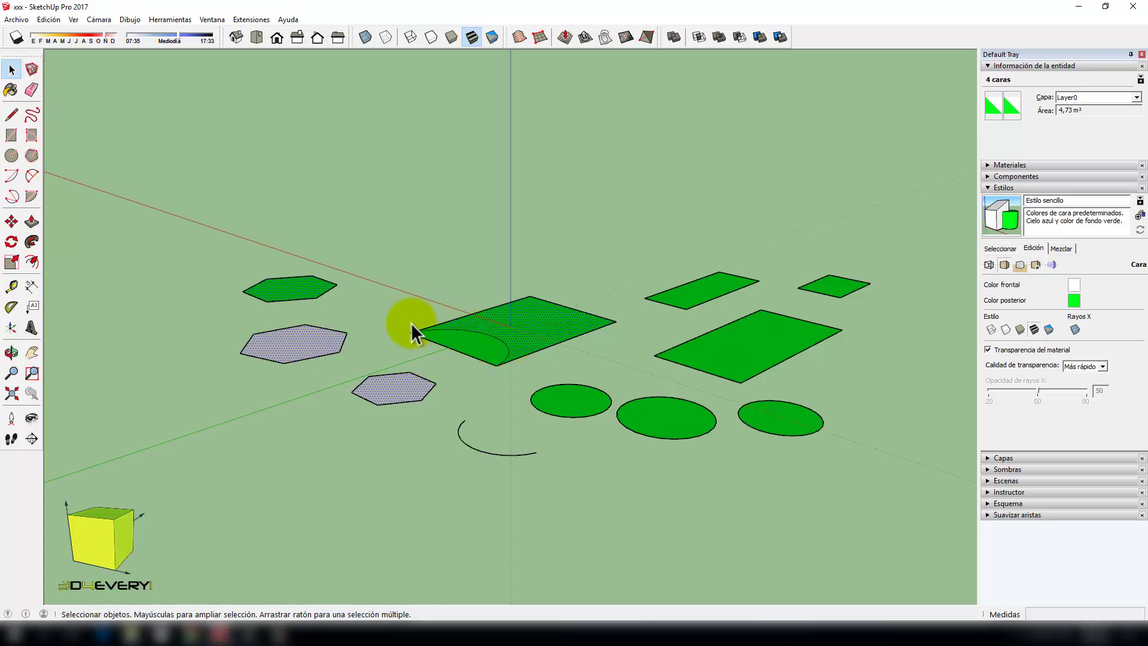
{"action": "left_click", "coordinate": [543, 331]}
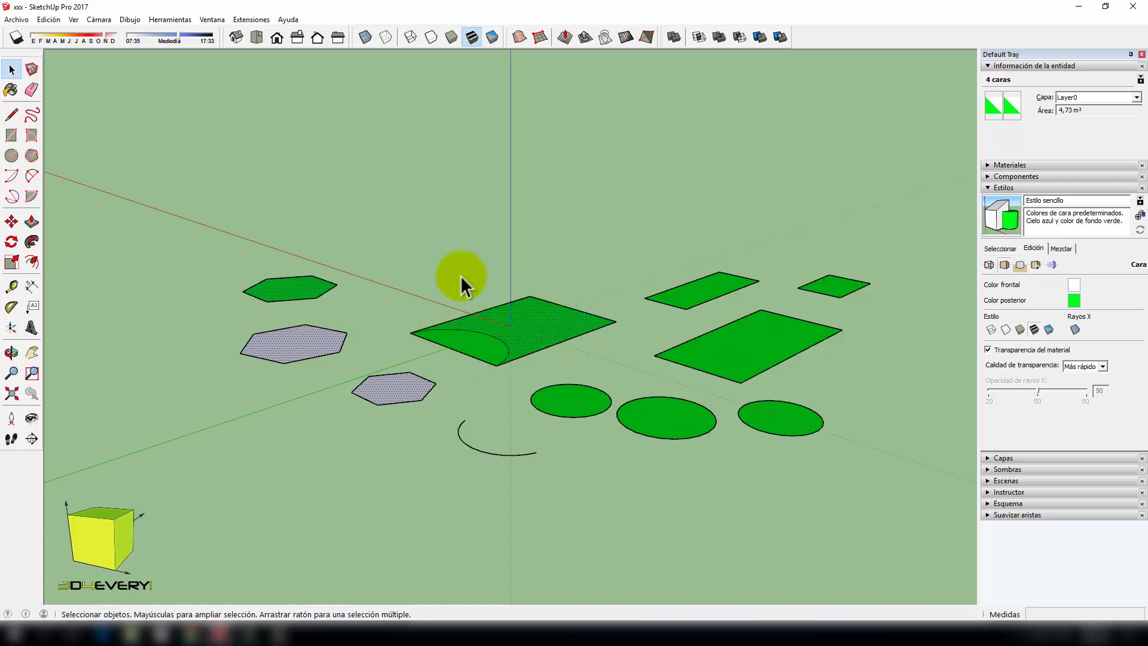
{"action": "left_click", "coordinate": [437, 243]}
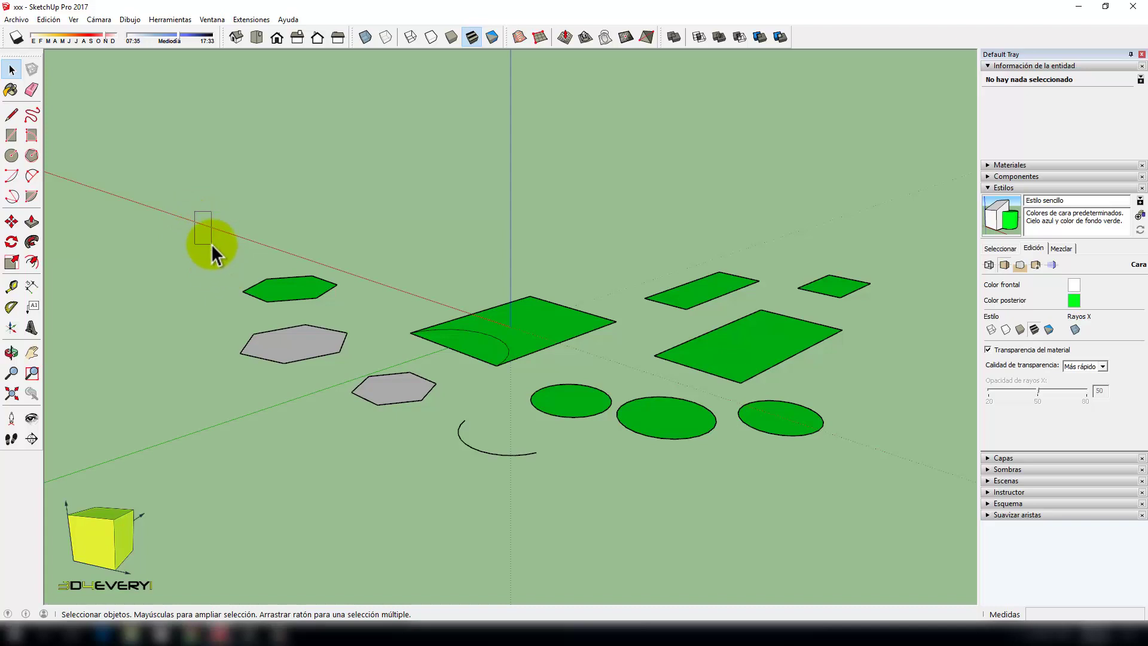
{"action": "left_click_drag", "start_coordinate": [211, 244], "coordinate": [666, 407]}
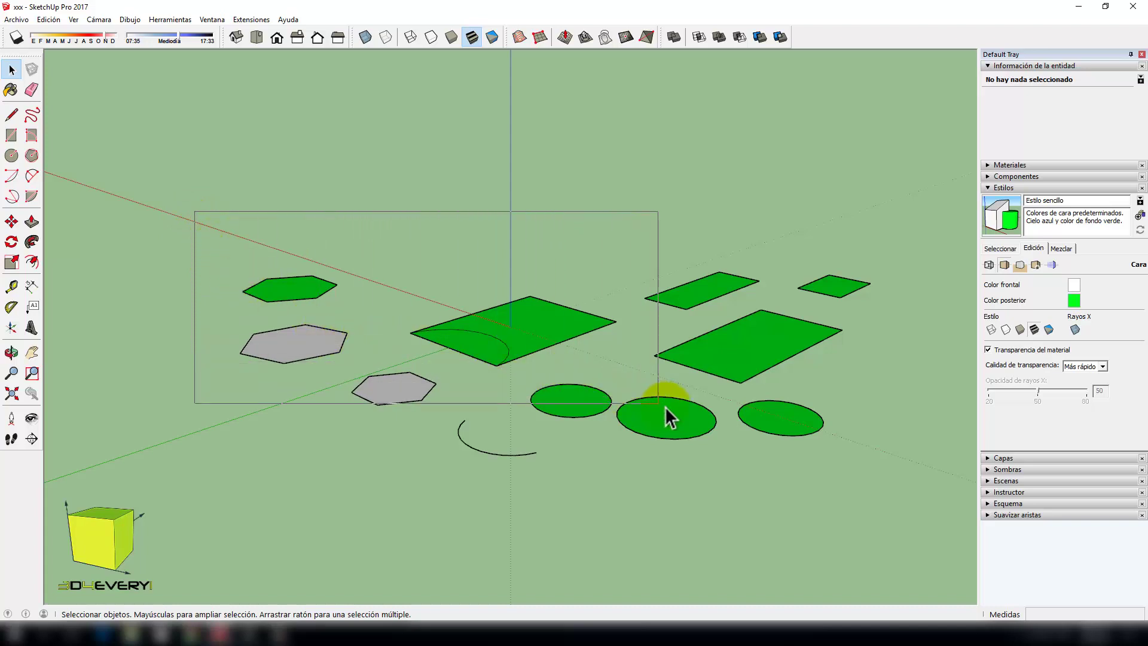
{"action": "left_click_drag", "start_coordinate": [665, 409], "coordinate": [632, 464]}
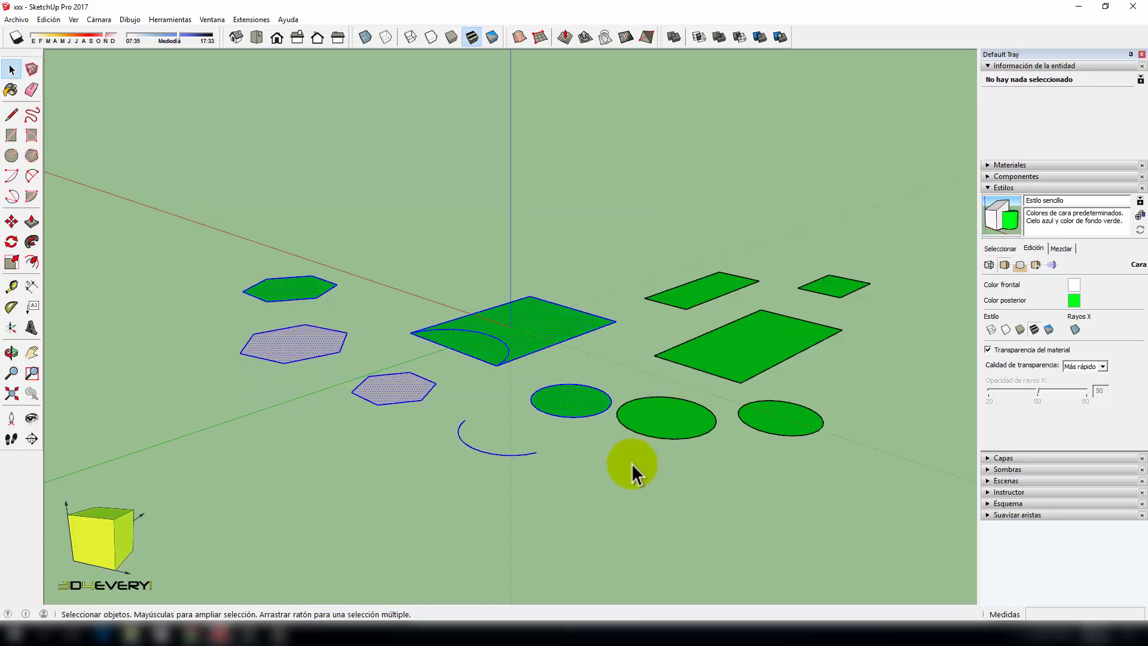
{"action": "left_click", "coordinate": [733, 482]}
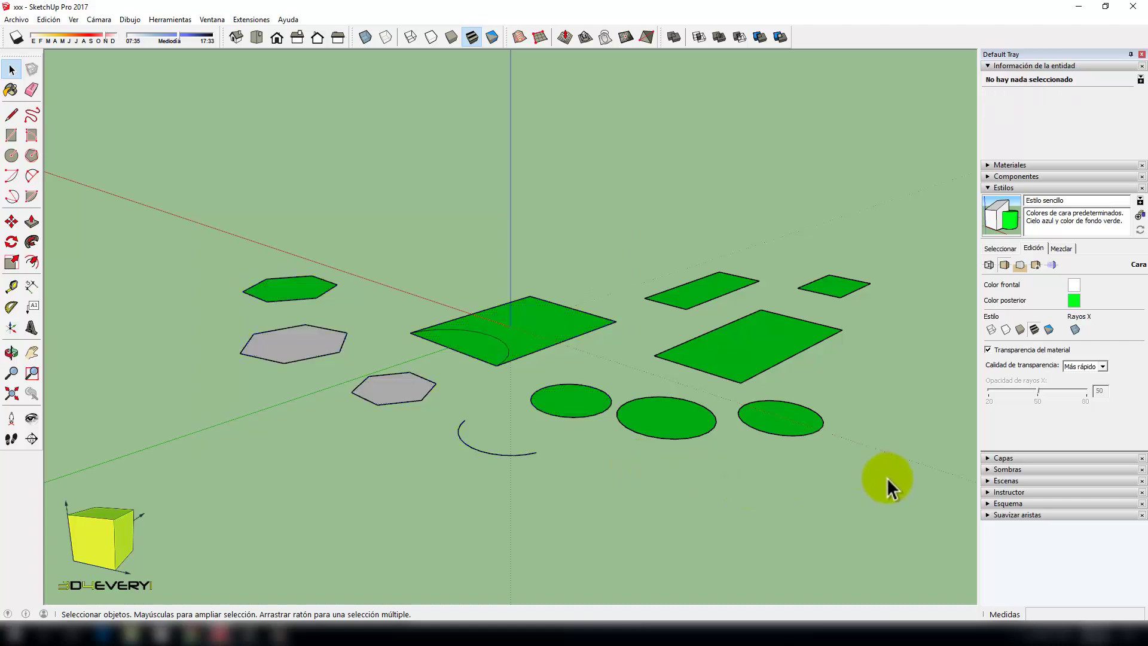
{"action": "left_click_drag", "start_coordinate": [900, 474], "coordinate": [335, 266]}
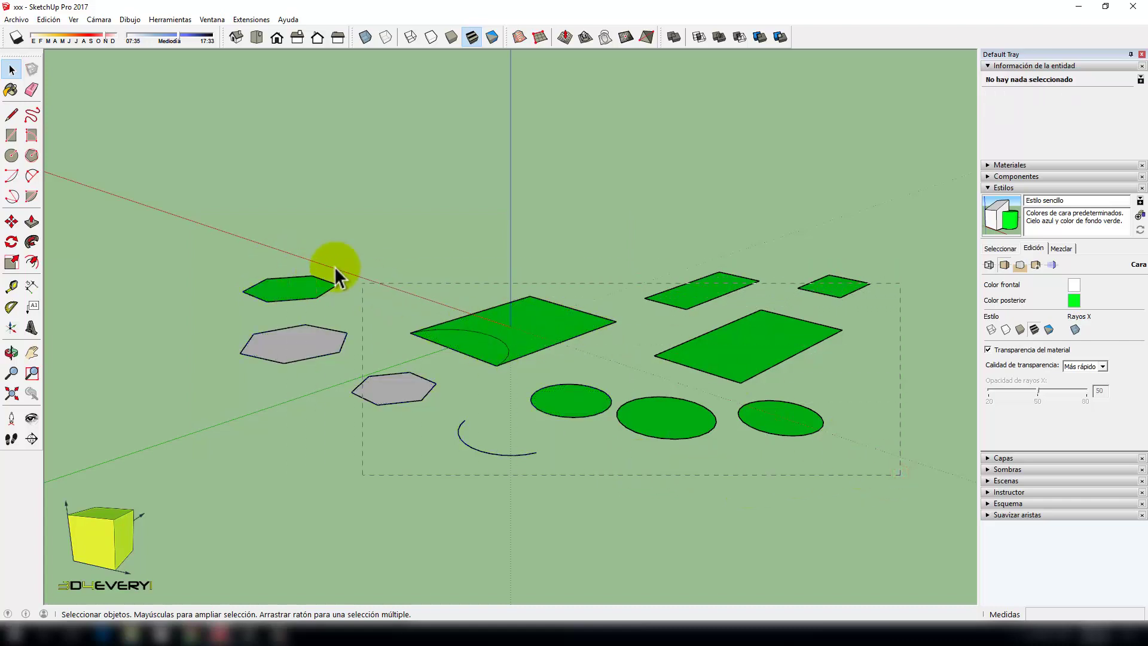
{"action": "left_click_drag", "start_coordinate": [335, 267], "coordinate": [268, 310]}
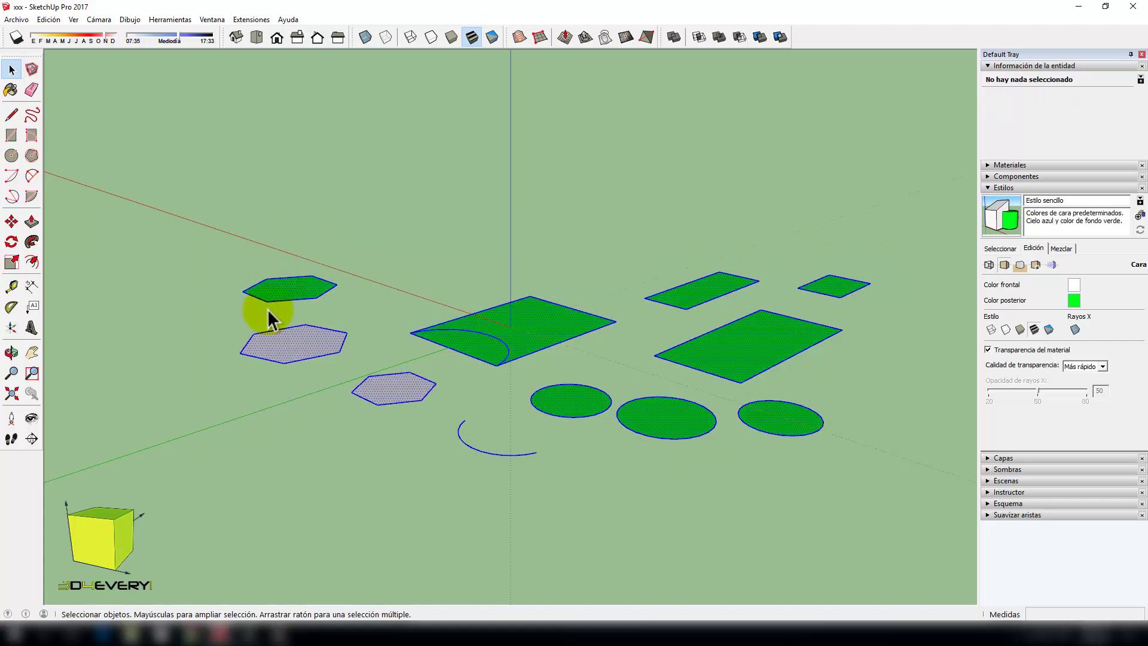
{"action": "left_click", "coordinate": [439, 235]}
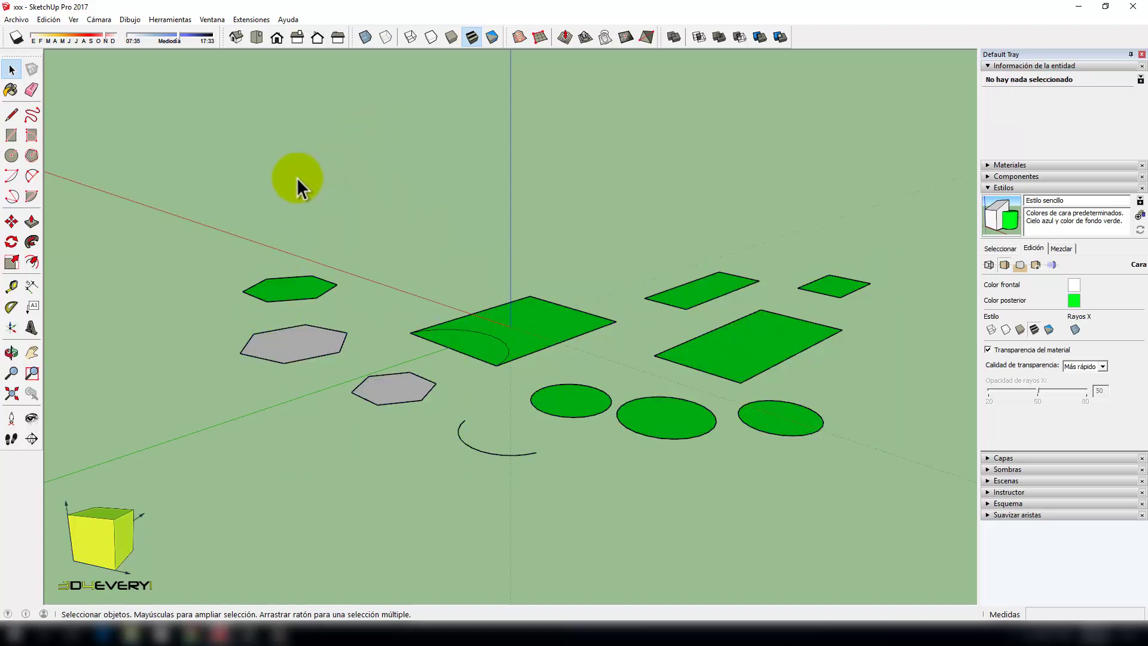
{"action": "double_click", "coordinate": [289, 289]}
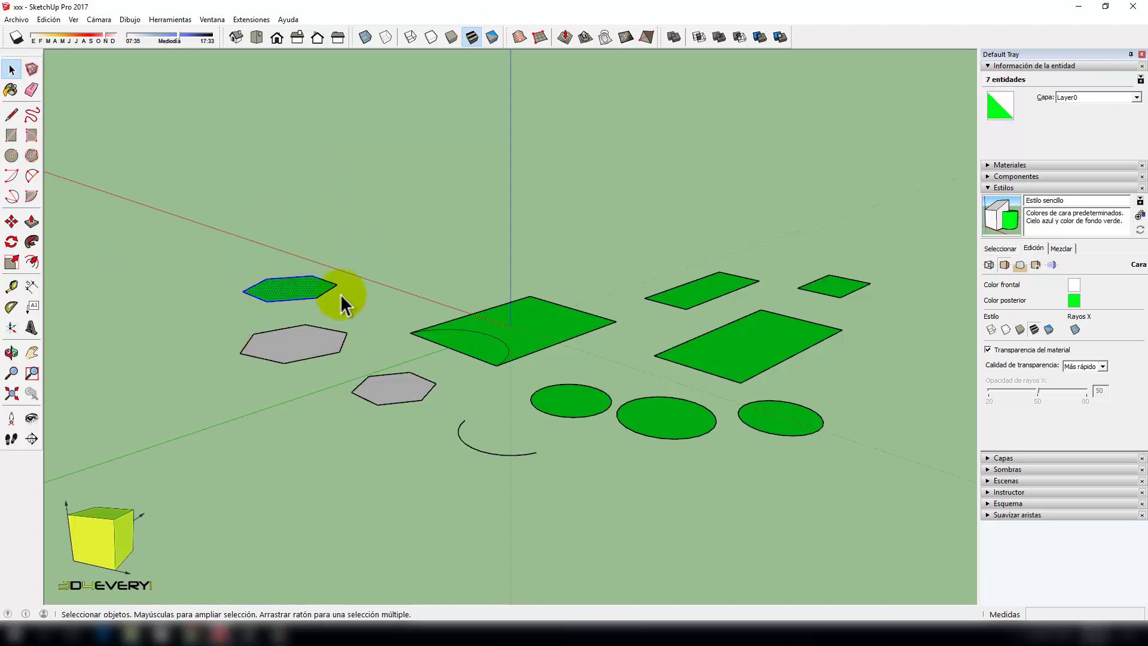
Step: Move the upper hexagon straight up the blue axis so it floats above the ground
{"action": "left_click", "coordinate": [11, 222]}
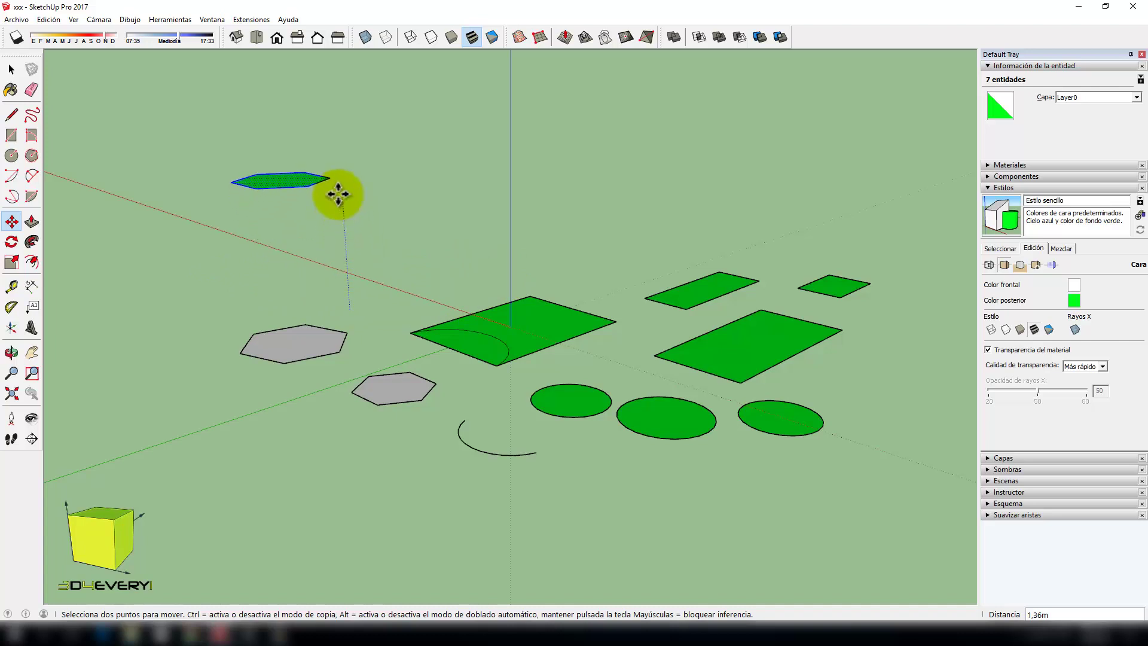
{"action": "left_click", "coordinate": [339, 194]}
{"action": "mouse_move", "coordinate": [507, 525]}
{"action": "middle_mouse_down"}
{"action": "mouse_move", "coordinate": [555, 414]}
{"action": "mouse_move", "coordinate": [554, 558]}
{"action": "middle_mouse_up"}
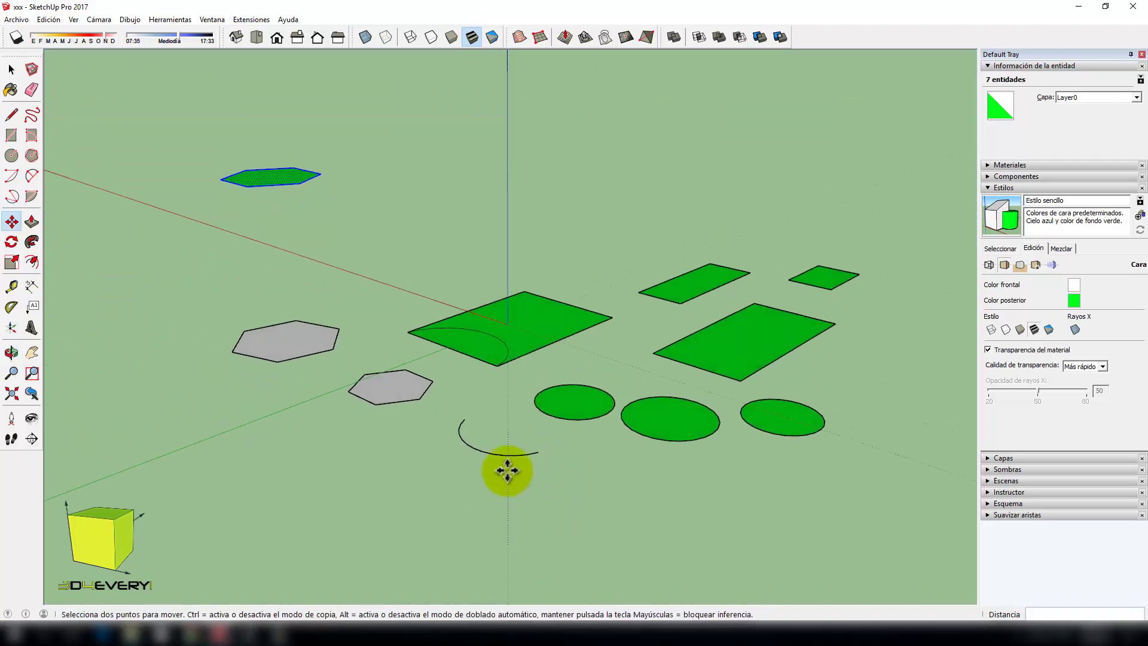
{"action": "middle_click_drag", "start_coordinate": [523, 514], "coordinate": [520, 526]}
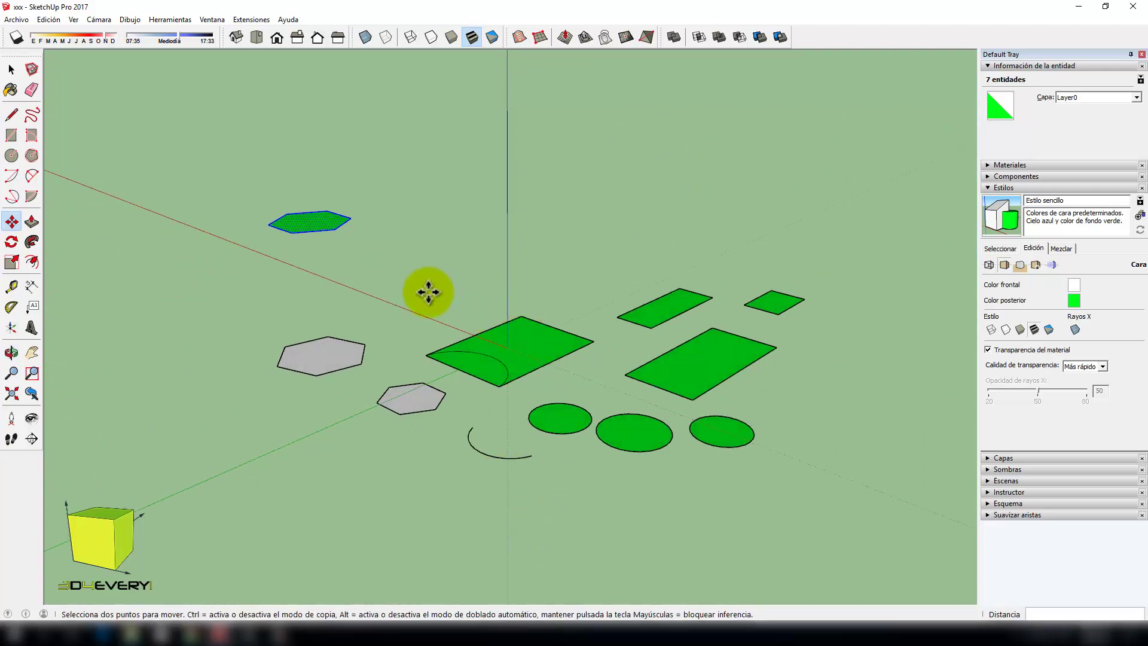
{"action": "key", "text": "space"}
{"action": "left_click", "coordinate": [411, 281]}
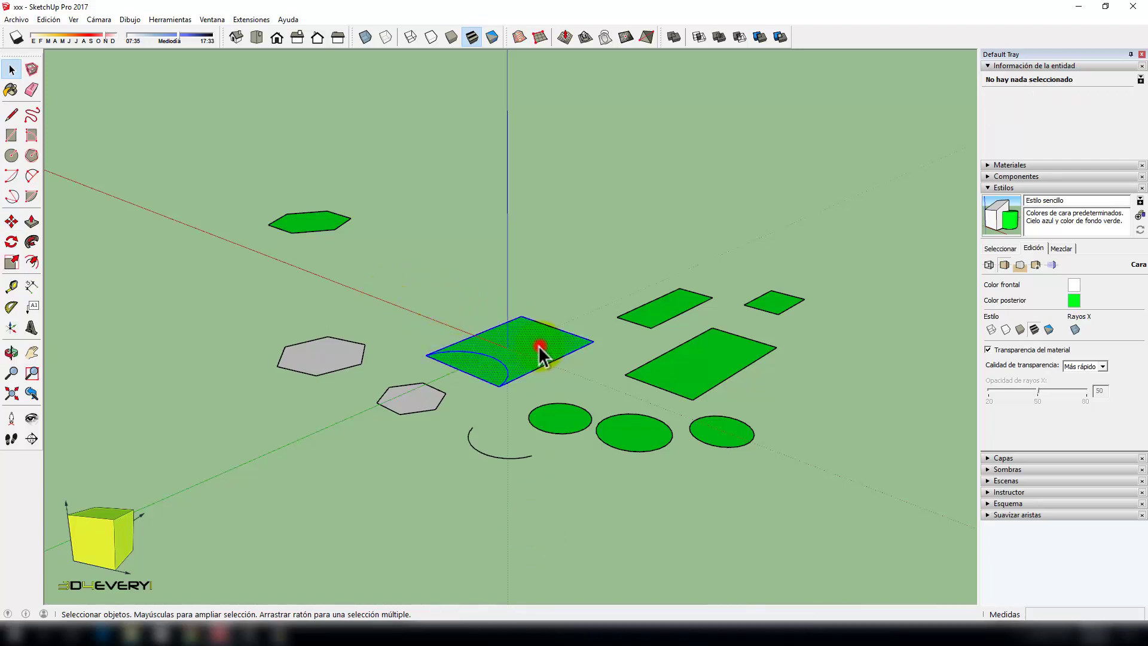
Step: Rotate the arc-marked square 180° around its corner
{"action": "left_click", "coordinate": [12, 242]}
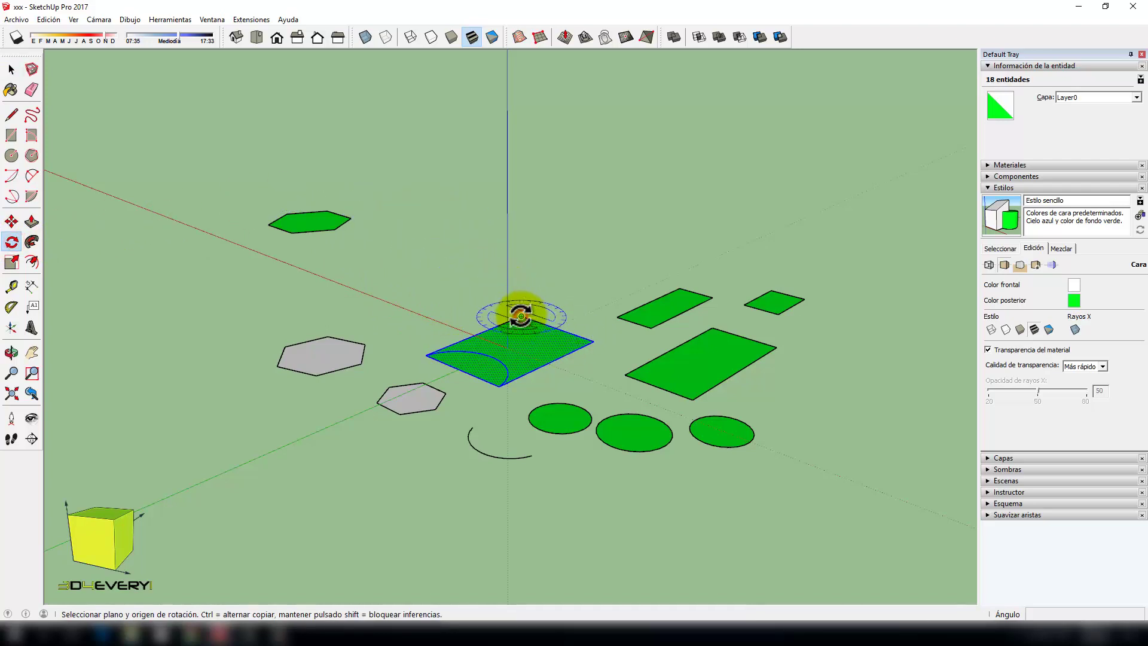
{"action": "left_click", "coordinate": [522, 316]}
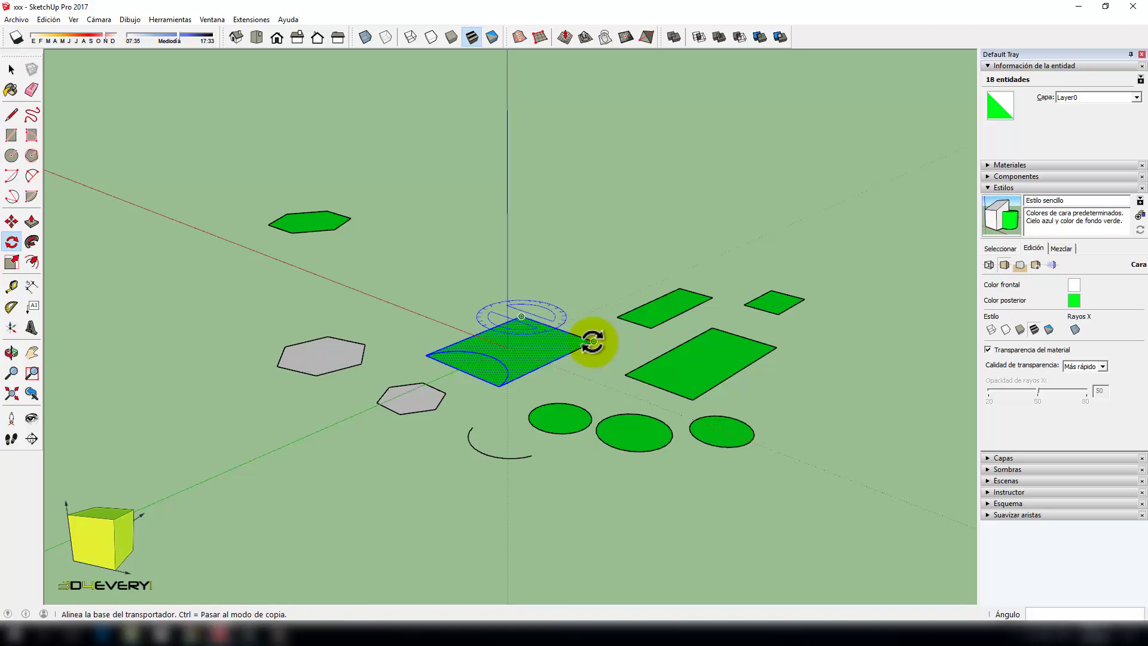
{"action": "left_click", "coordinate": [593, 342]}
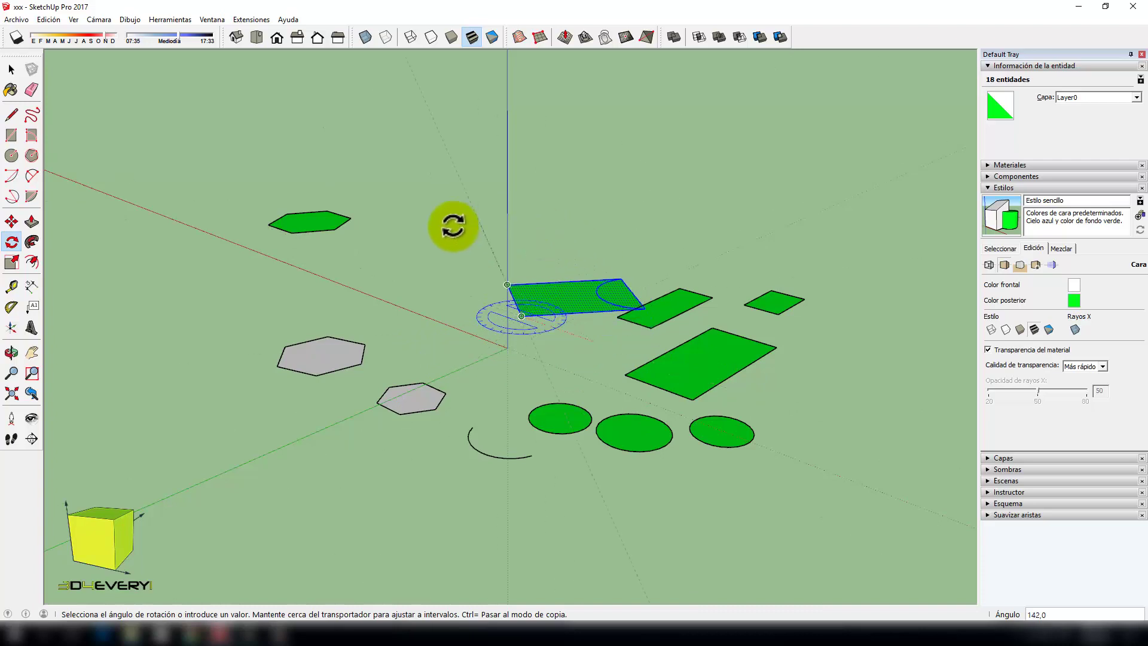
{"action": "left_click", "coordinate": [384, 274]}
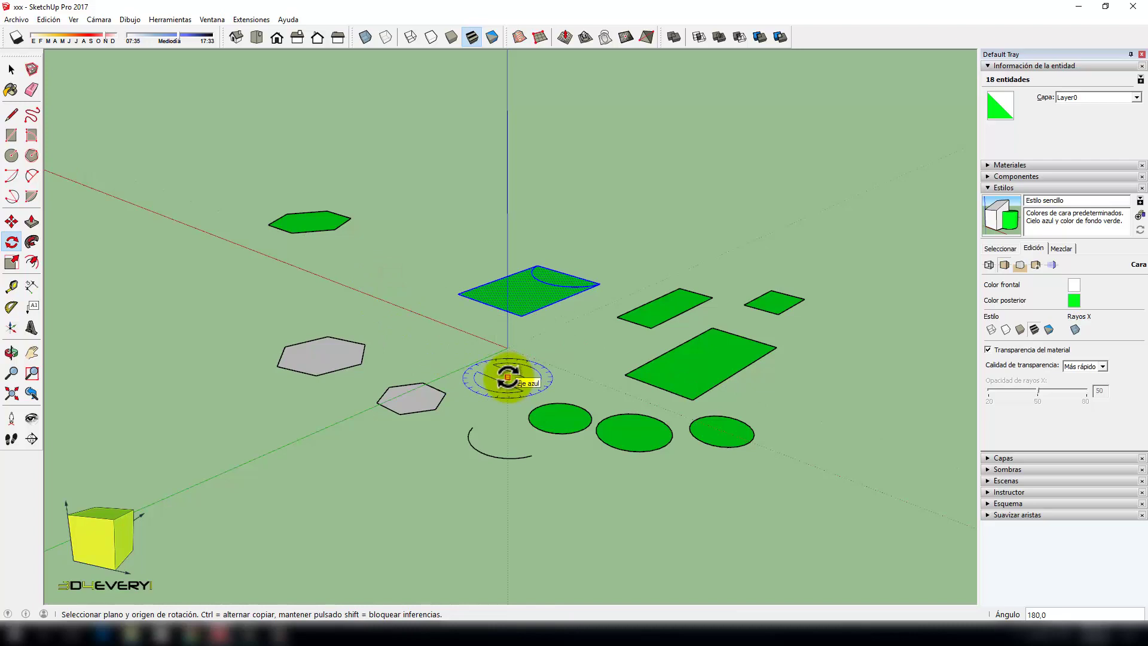
Step: Scale the arc-marked square uniformly by 1,70 from a corner grip, then deselect it
{"action": "left_click", "coordinate": [11, 262]}
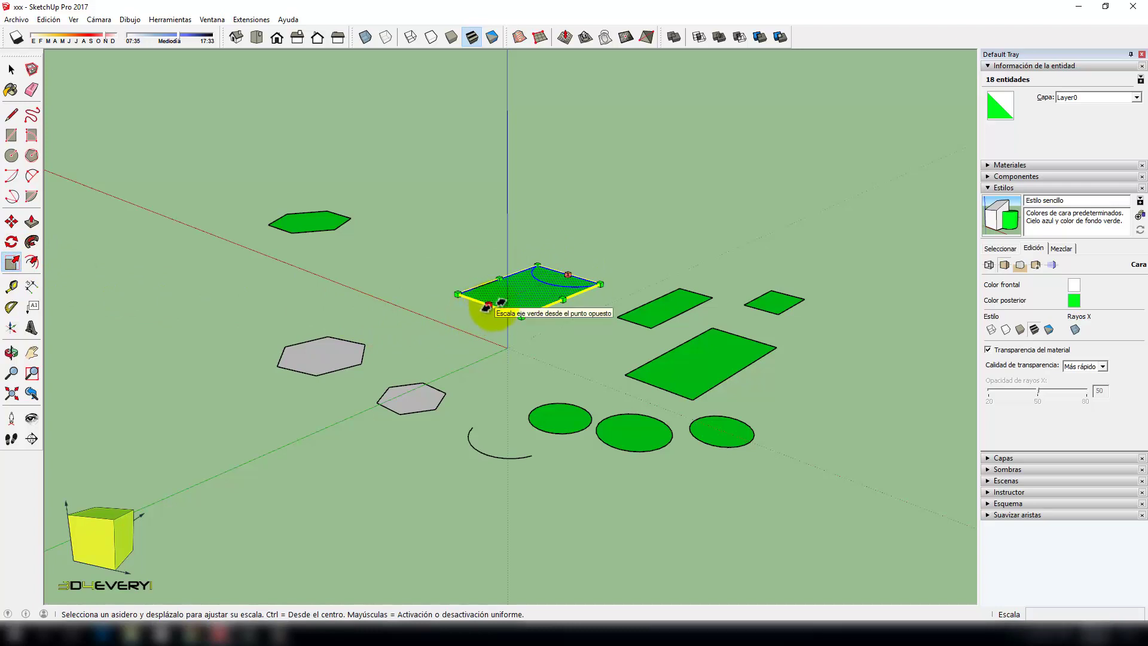
{"action": "left_click", "coordinate": [486, 307]}
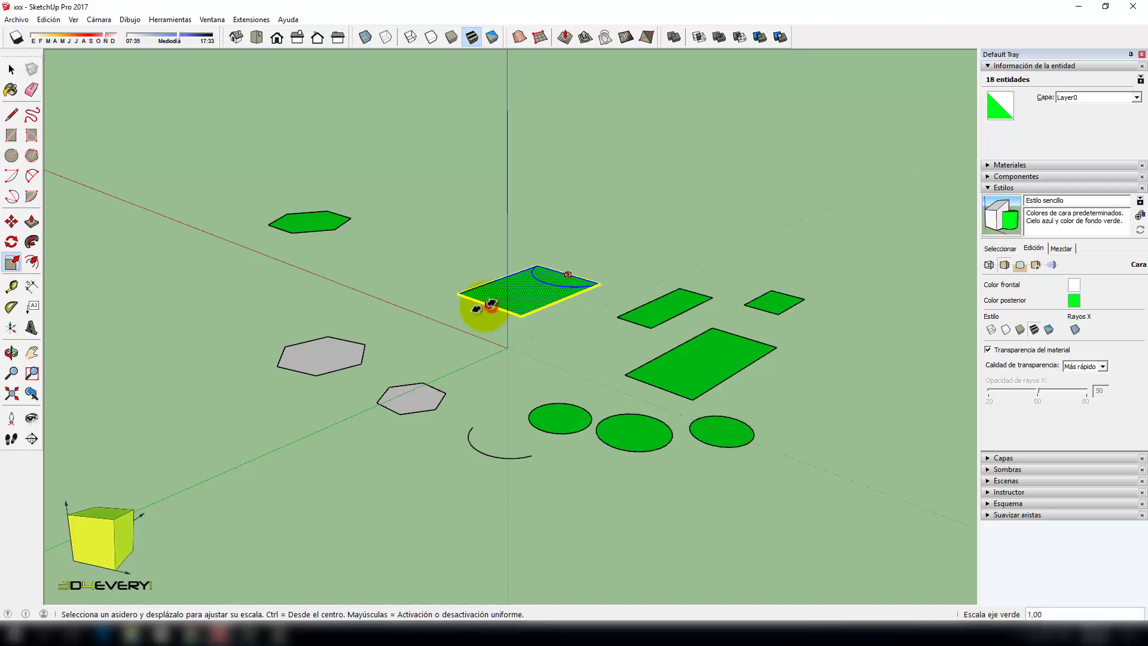
{"action": "left_click", "coordinate": [468, 312]}
{"action": "left_click", "coordinate": [557, 307]}
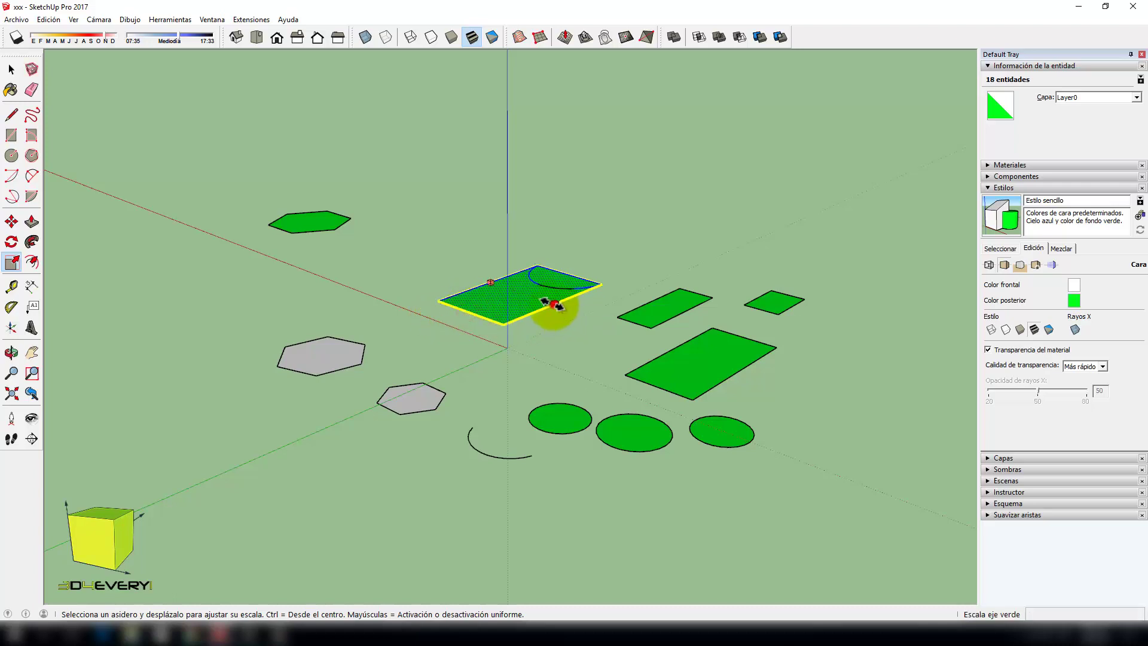
{"action": "left_click", "coordinate": [538, 264]}
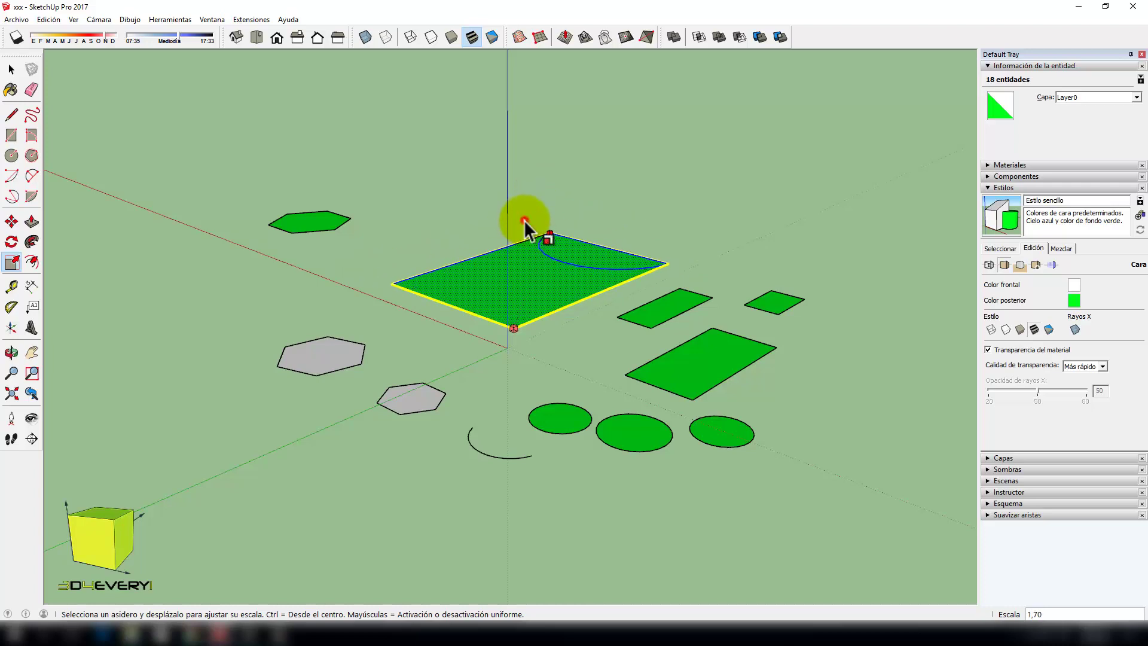
{"action": "left_click", "coordinate": [526, 221]}
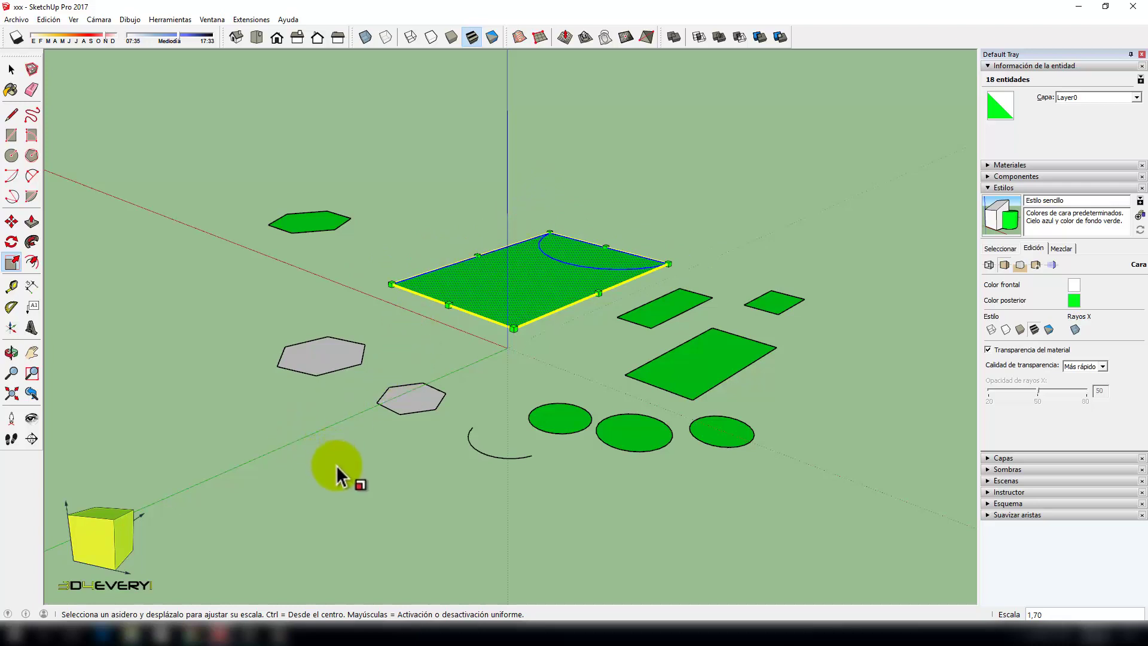
{"action": "key", "text": "space"}
{"action": "left_click", "coordinate": [369, 457]}
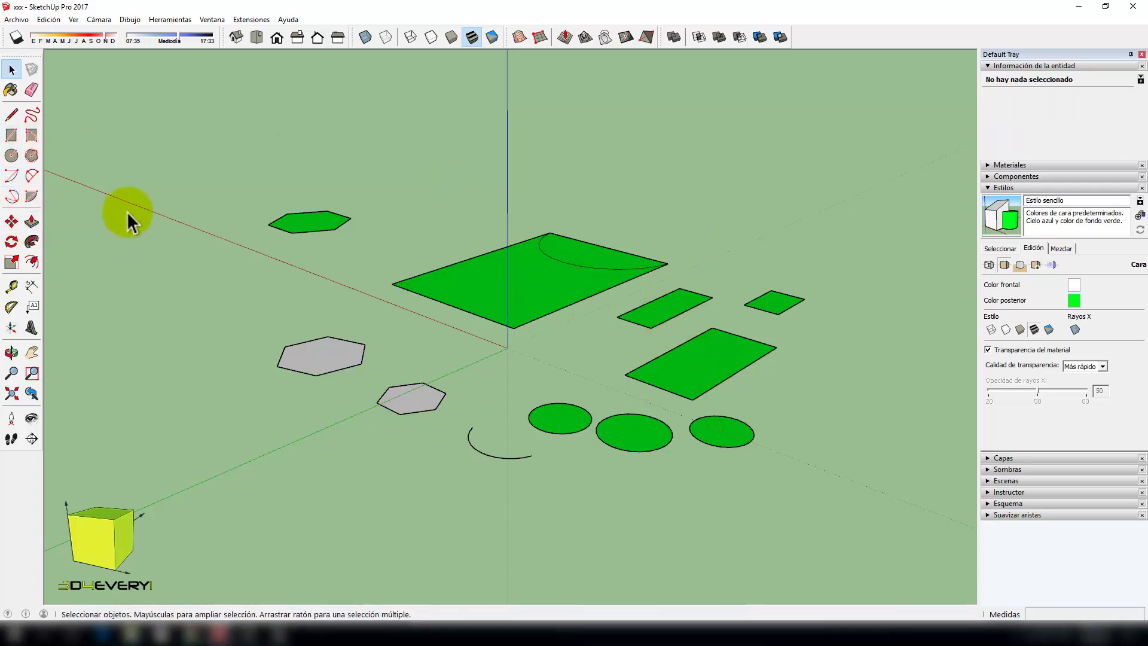
Step: Push/Pull the green rectangle up 1,76m into a tall box
{"action": "left_click", "coordinate": [32, 222]}
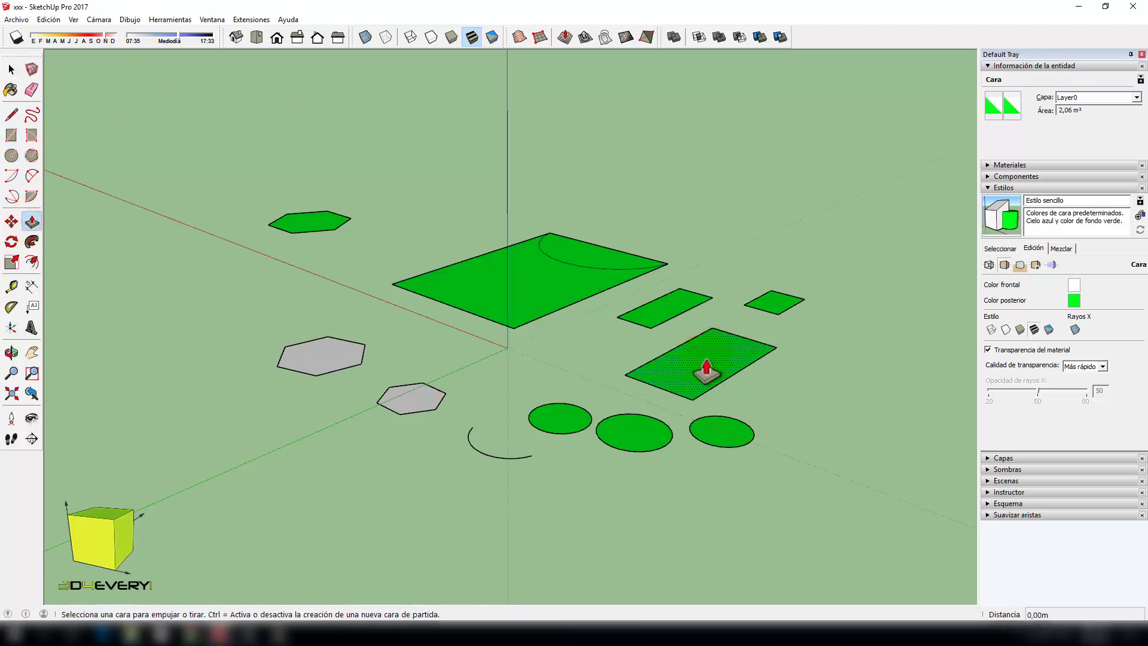
{"action": "left_click_drag", "start_coordinate": [706, 366], "coordinate": [710, 239]}
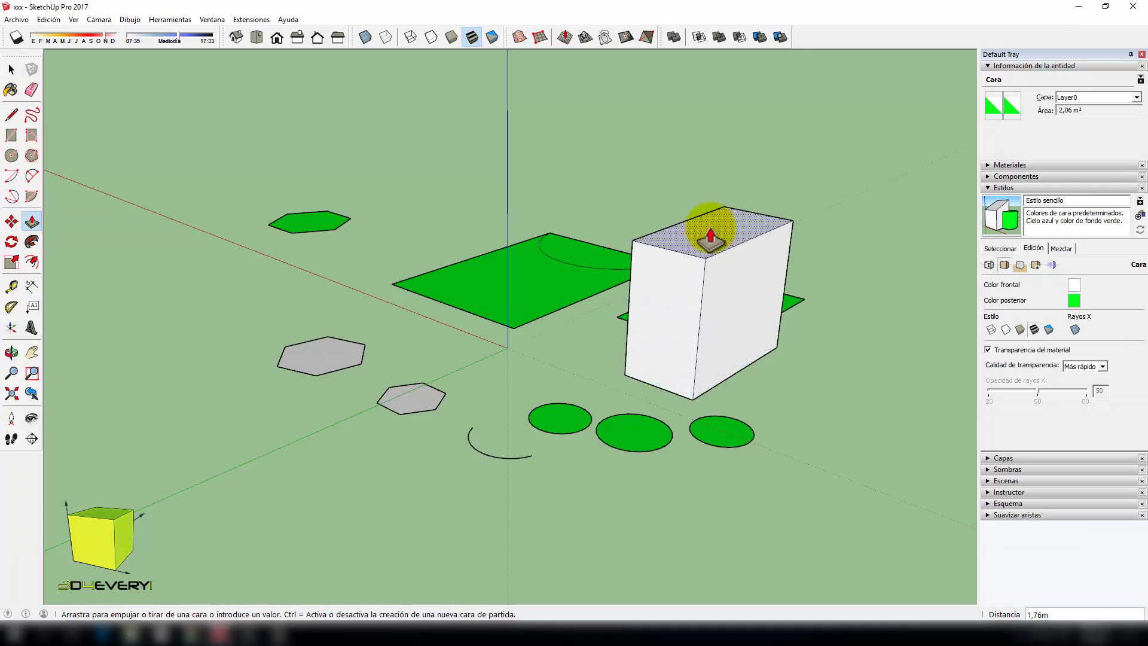
{"action": "left_click", "coordinate": [711, 237]}
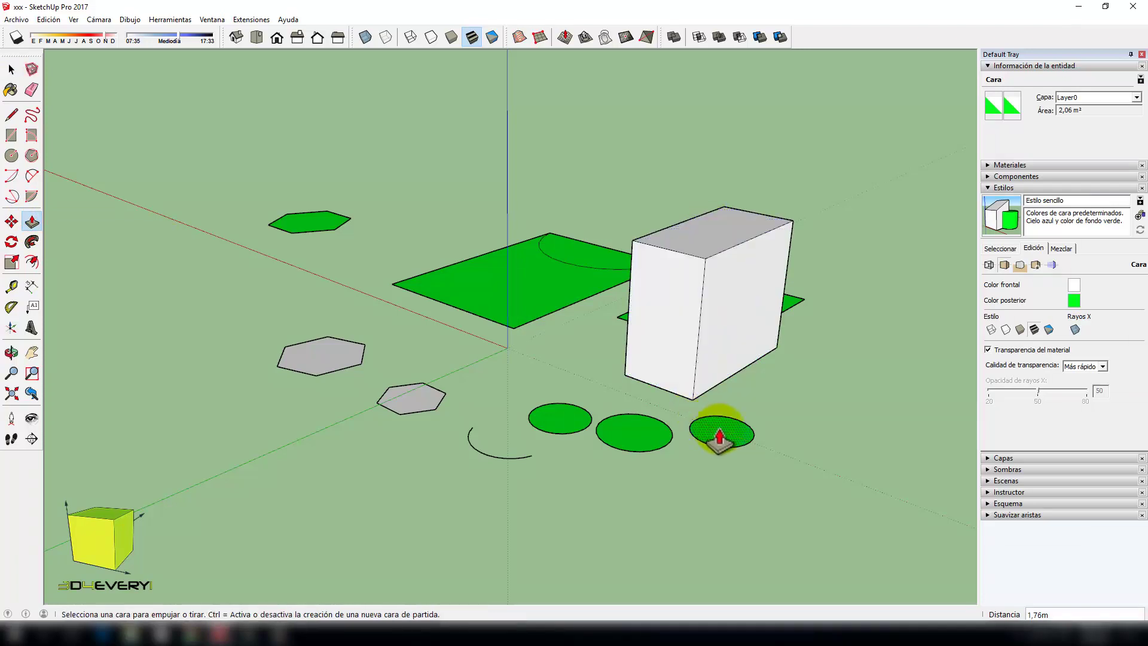
Step: Pull the three green circles up into cylinders
{"action": "left_click", "coordinate": [720, 437]}
{"action": "left_click", "coordinate": [744, 328]}
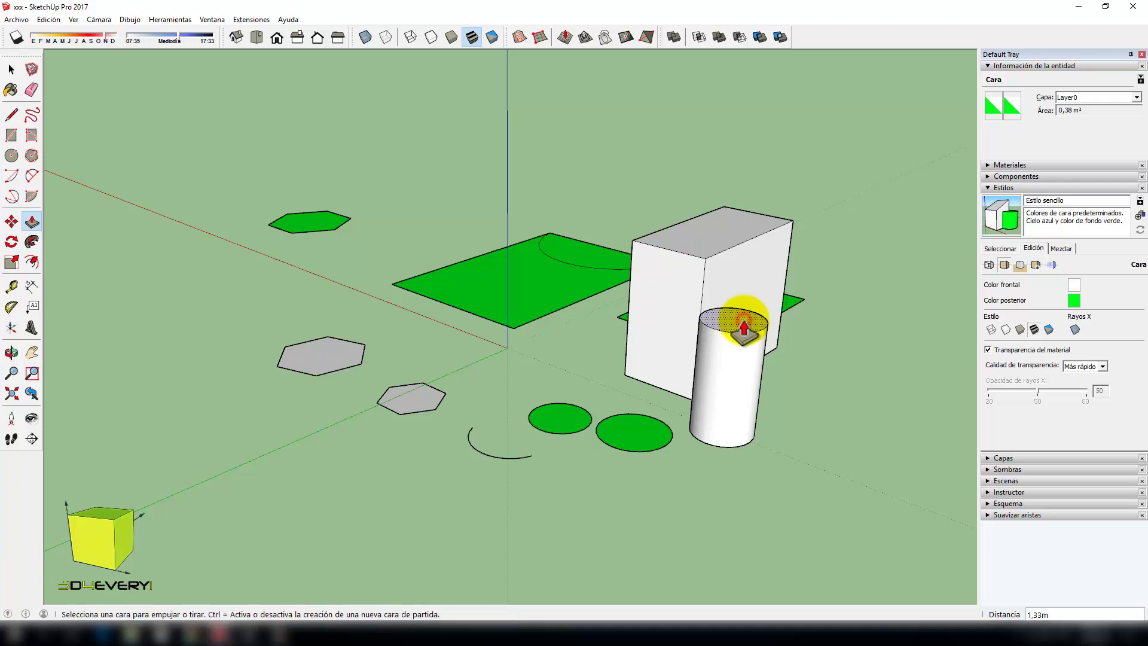
{"action": "left_click", "coordinate": [628, 431]}
{"action": "left_click", "coordinate": [634, 360]}
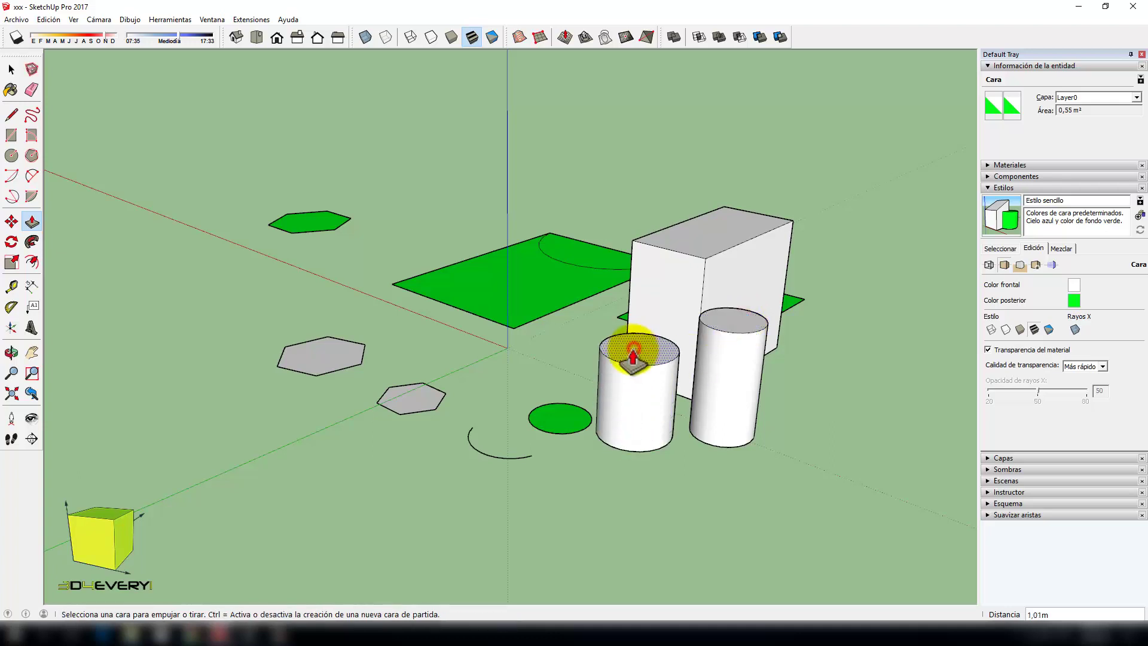
{"action": "left_click", "coordinate": [551, 422]}
{"action": "left_click", "coordinate": [555, 323]}
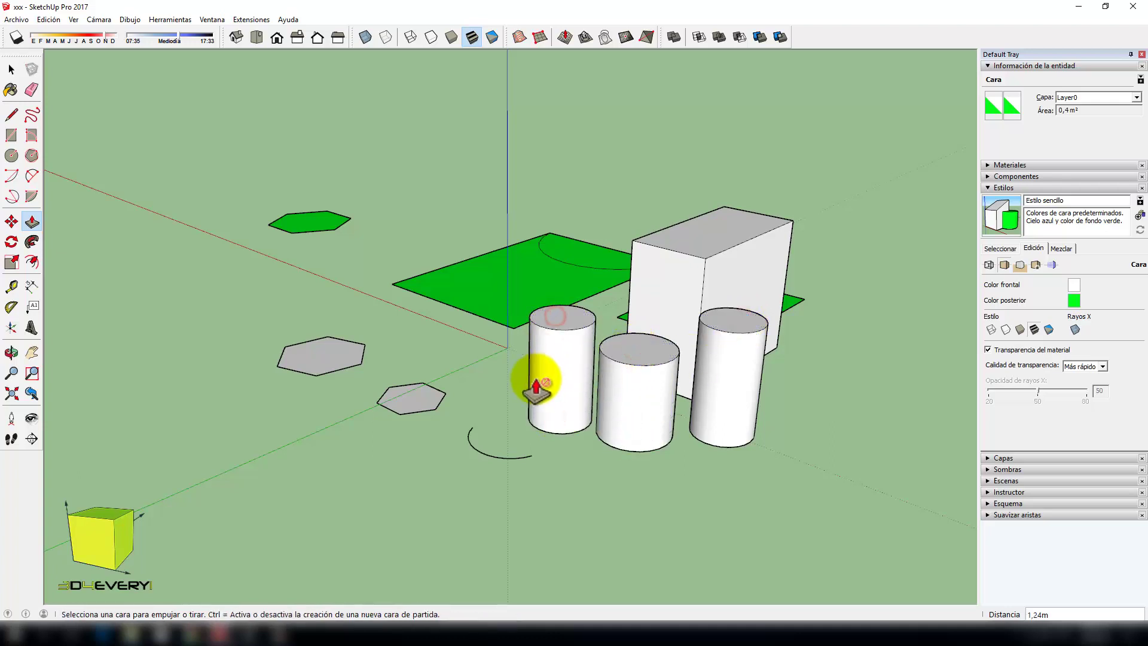
{"action": "mouse_move", "coordinate": [398, 453]}
{"action": "middle_mouse_down"}
{"action": "mouse_move", "coordinate": [807, 482]}
{"action": "mouse_move", "coordinate": [631, 484]}
{"action": "middle_mouse_up"}
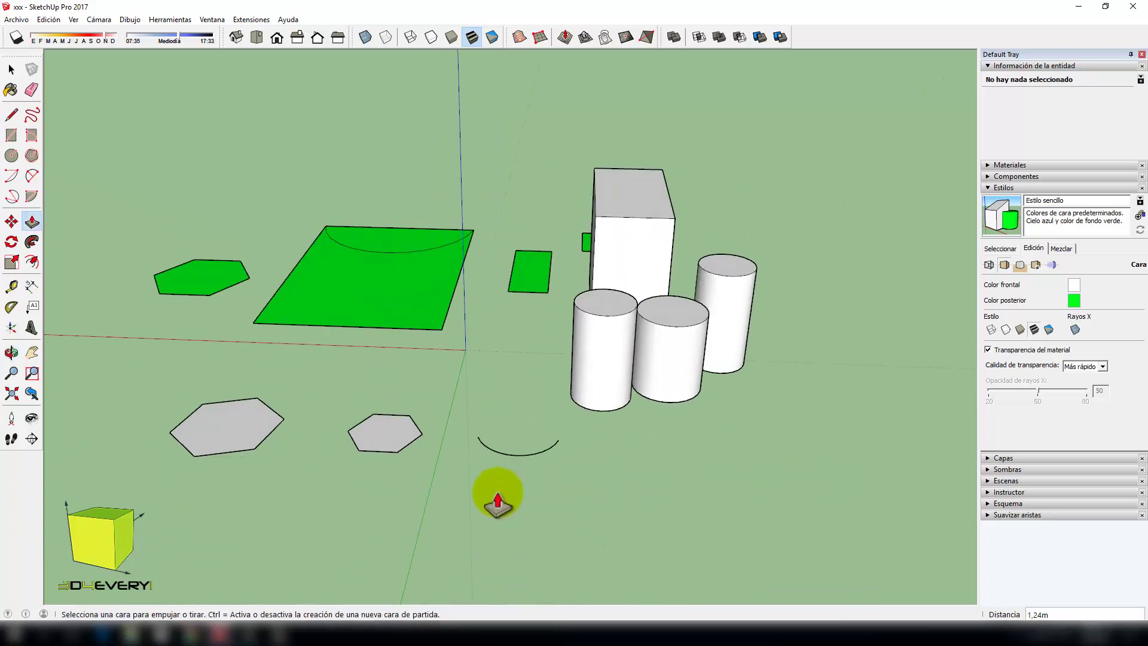
{"action": "mouse_move", "coordinate": [495, 488]}
{"action": "middle_mouse_down"}
{"action": "mouse_move", "coordinate": [619, 462]}
{"action": "mouse_move", "coordinate": [562, 488]}
{"action": "mouse_move", "coordinate": [681, 419]}
{"action": "mouse_move", "coordinate": [584, 430]}
{"action": "mouse_move", "coordinate": [630, 472]}
{"action": "middle_mouse_up"}
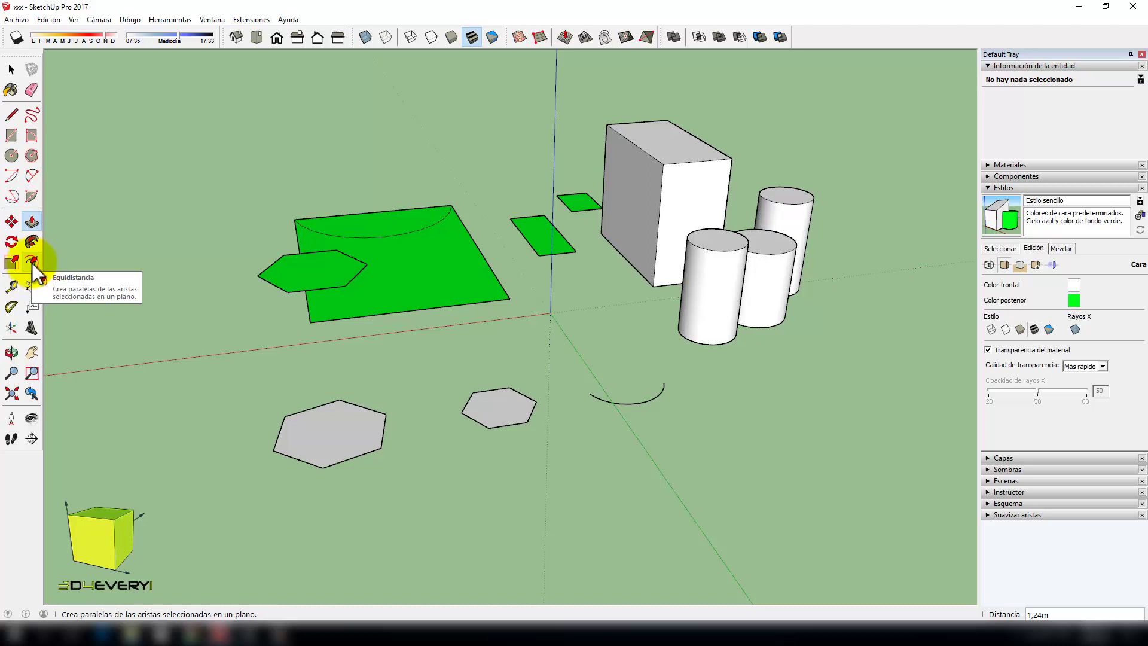
Step: Offset the small grey hexagon outward to form a ring around it
{"action": "left_click", "coordinate": [31, 263]}
{"action": "scroll", "coordinate": [506, 403], "scroll_direction": "up", "scroll_amount": 1}
{"action": "scroll", "coordinate": [506, 403], "scroll_direction": "up", "scroll_amount": 2}
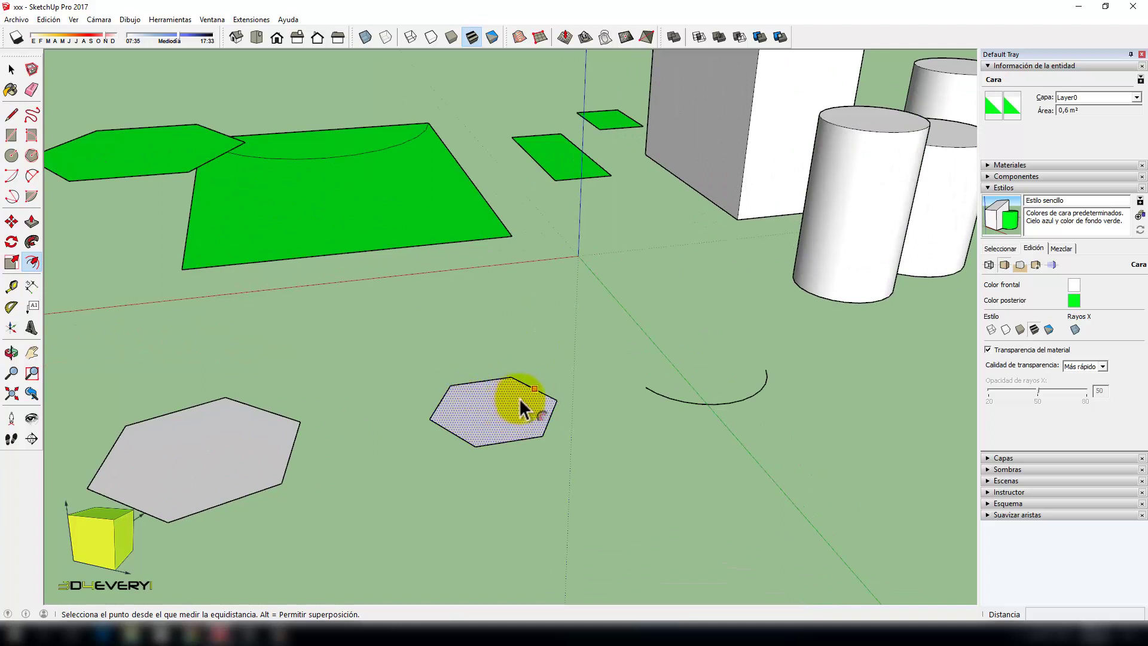
{"action": "left_click", "coordinate": [518, 401]}
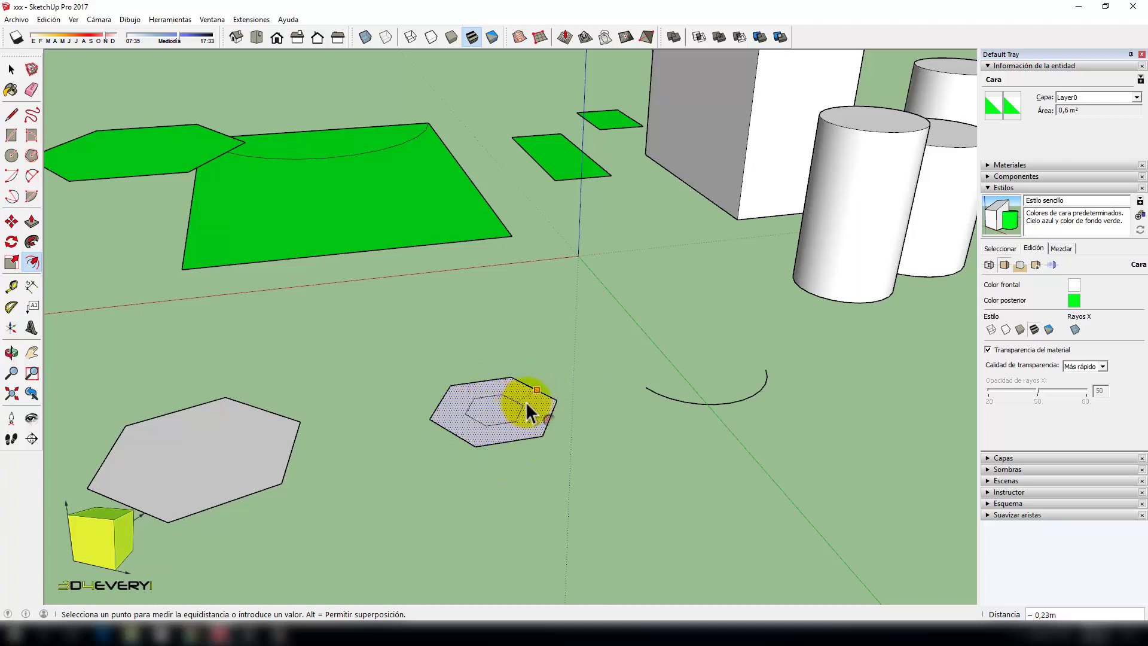
{"action": "left_click", "coordinate": [573, 383]}
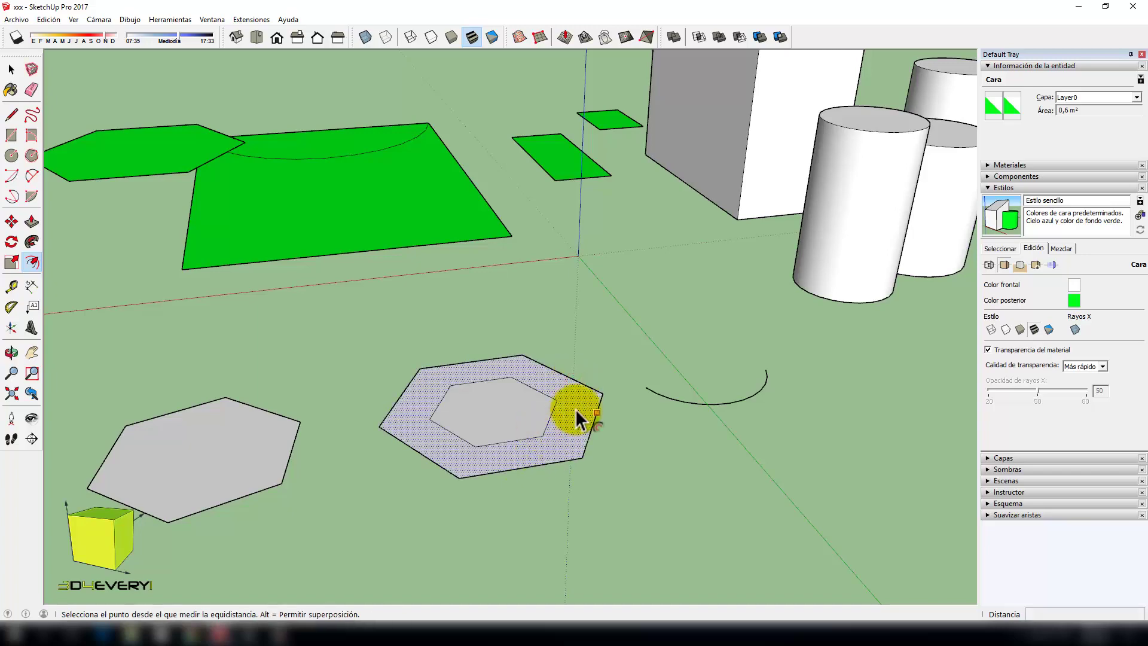
{"action": "left_click", "coordinate": [551, 408]}
{"action": "scroll", "coordinate": [553, 413], "scroll_direction": "down", "scroll_amount": 2}
{"action": "scroll", "coordinate": [557, 412], "scroll_direction": "down", "scroll_amount": 1}
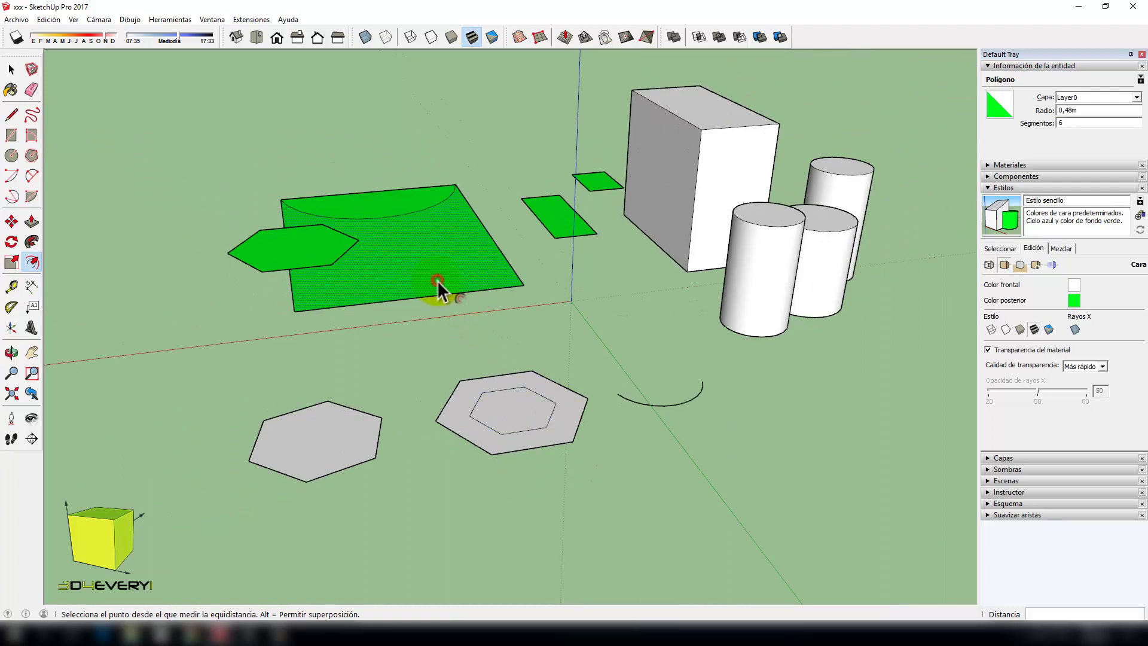
Step: Offset the big green face outward to add a border around it
{"action": "left_click", "coordinate": [436, 281]}
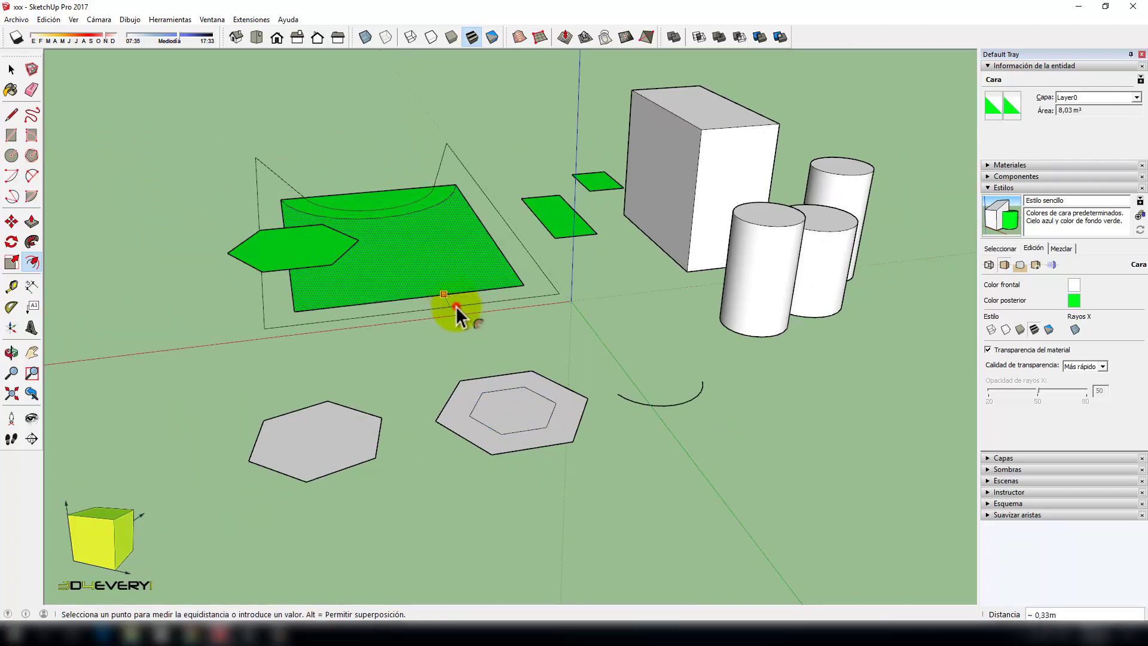
{"action": "left_click", "coordinate": [456, 306]}
{"action": "mouse_move", "coordinate": [543, 344]}
{"action": "middle_mouse_down"}
{"action": "mouse_move", "coordinate": [509, 342]}
{"action": "mouse_move", "coordinate": [487, 397]}
{"action": "mouse_move", "coordinate": [461, 371]}
{"action": "mouse_move", "coordinate": [687, 379]}
{"action": "mouse_move", "coordinate": [557, 212]}
{"action": "middle_mouse_up"}
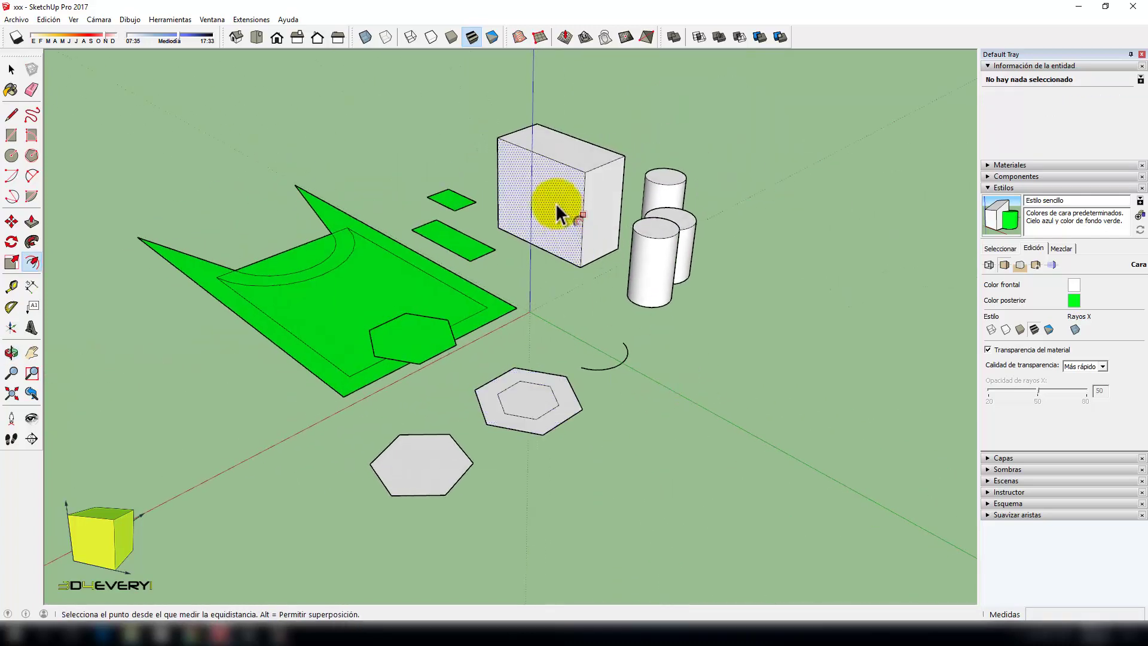
Step: Inset the box's front face and push the inner face in 0,29m
{"action": "left_click", "coordinate": [574, 191]}
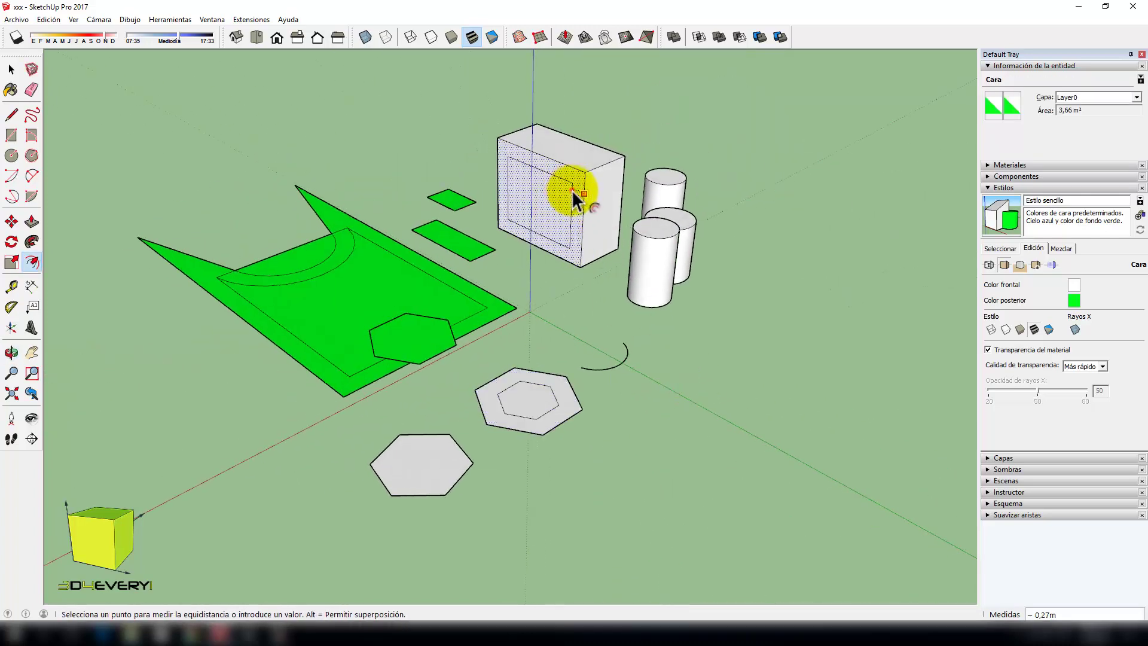
{"action": "left_click", "coordinate": [571, 191]}
{"action": "left_click", "coordinate": [503, 358]}
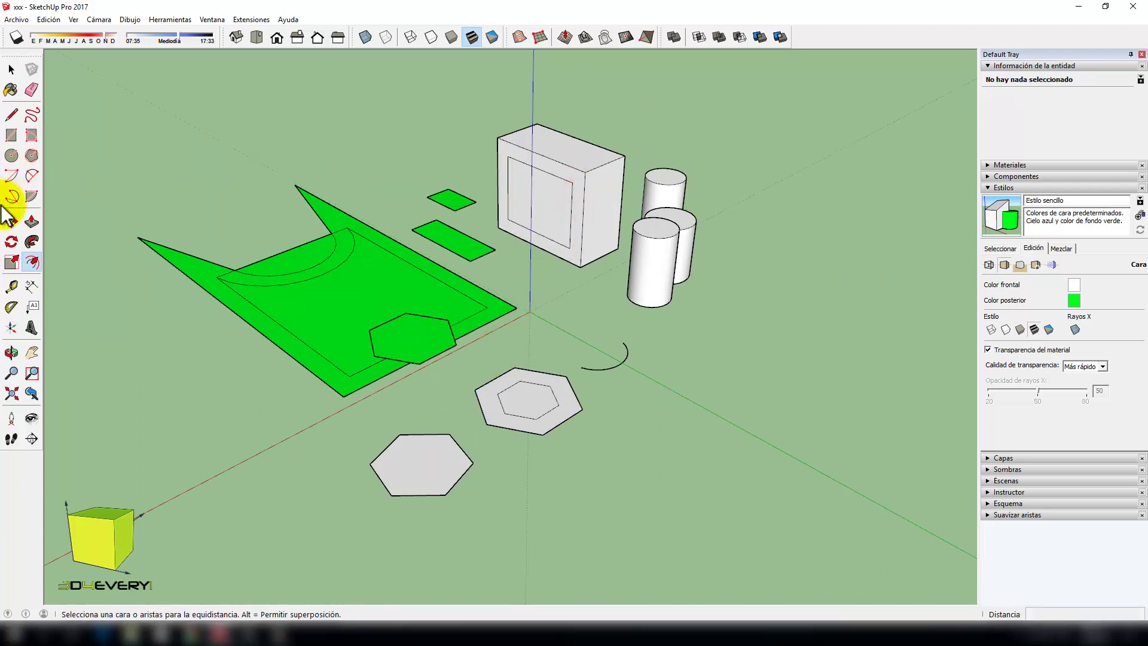
{"action": "left_click", "coordinate": [30, 220]}
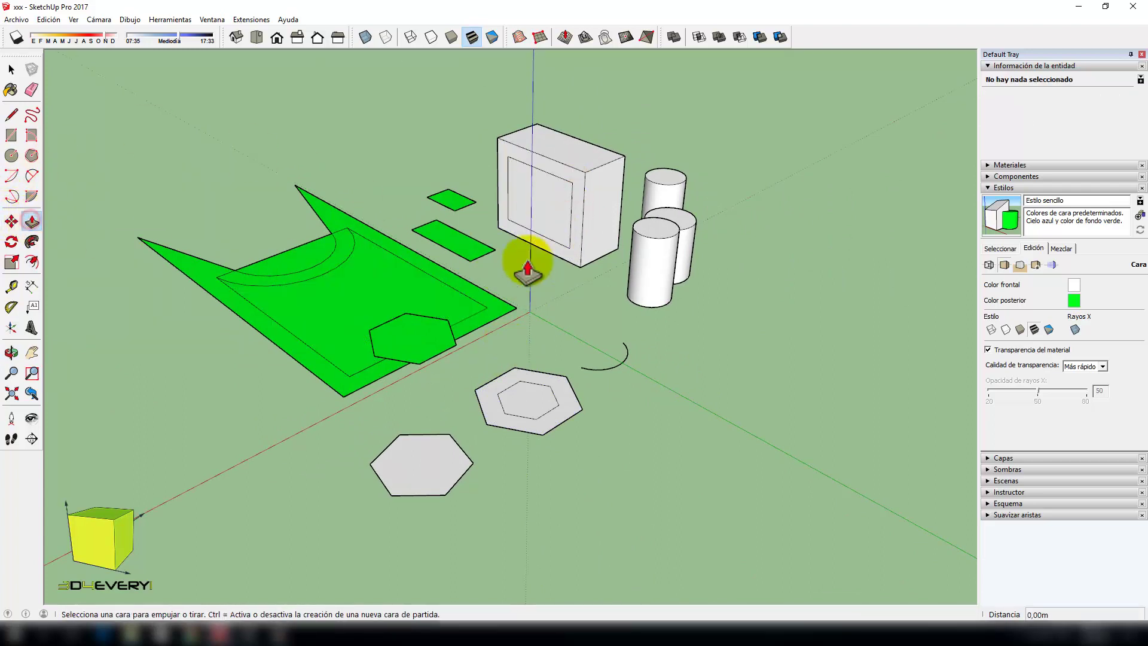
{"action": "left_click", "coordinate": [546, 210]}
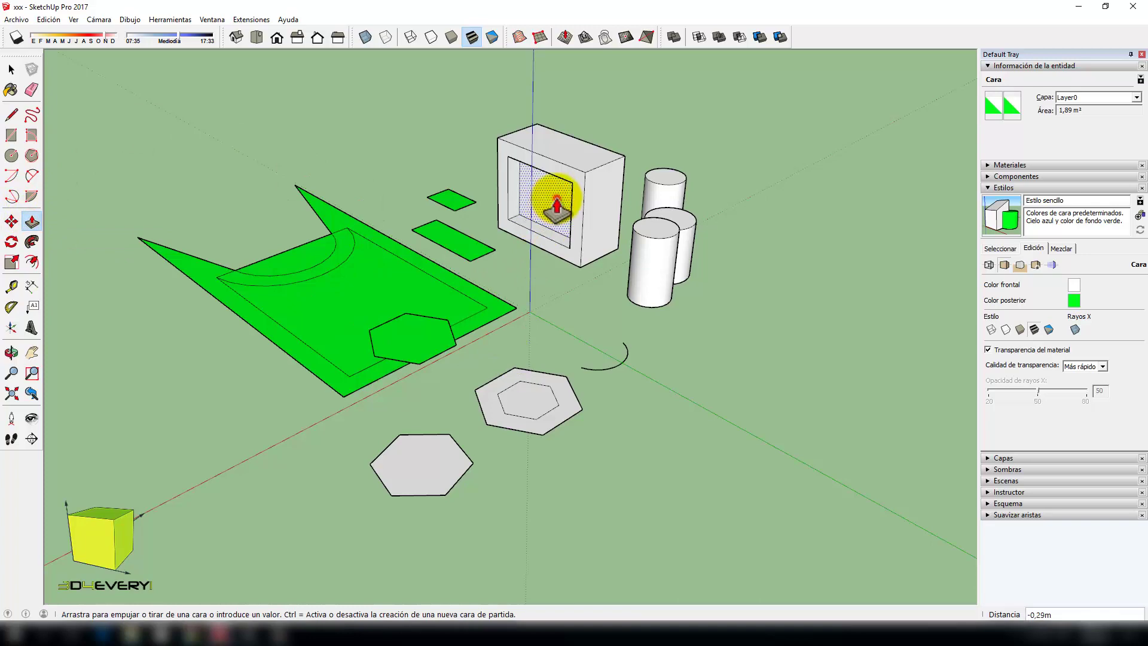
{"action": "left_click", "coordinate": [550, 186]}
{"action": "middle_click_drag", "start_coordinate": [598, 299], "coordinate": [449, 361]}
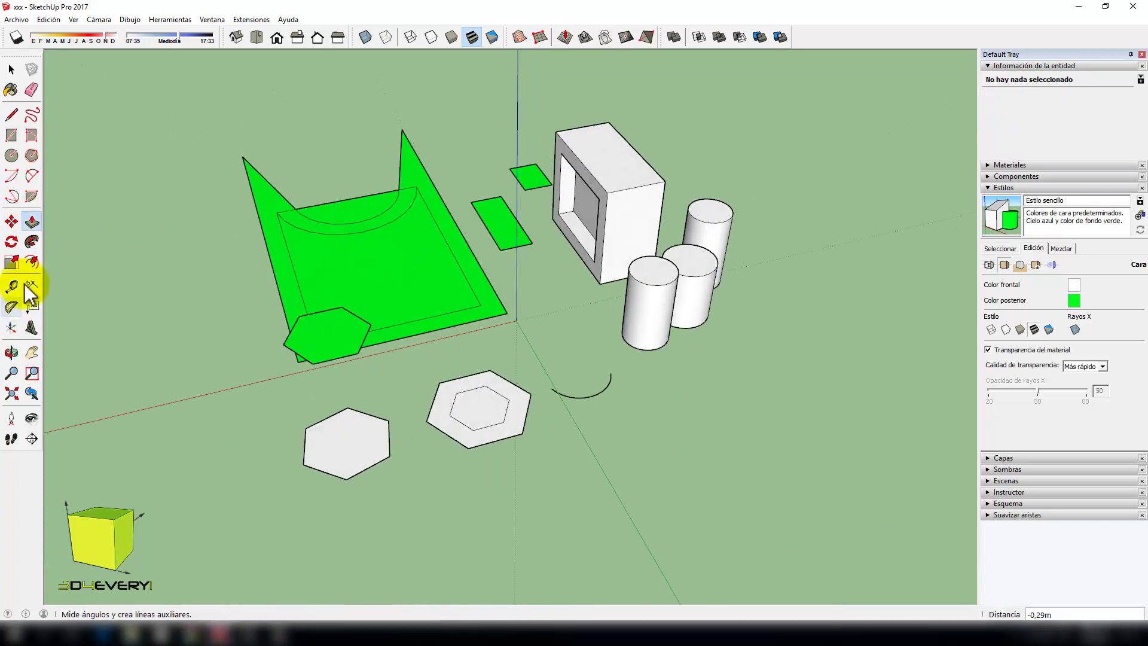
Step: Offset an outline on the box top and pull it up 1,21m into a narrower block
{"action": "left_click", "coordinate": [31, 261]}
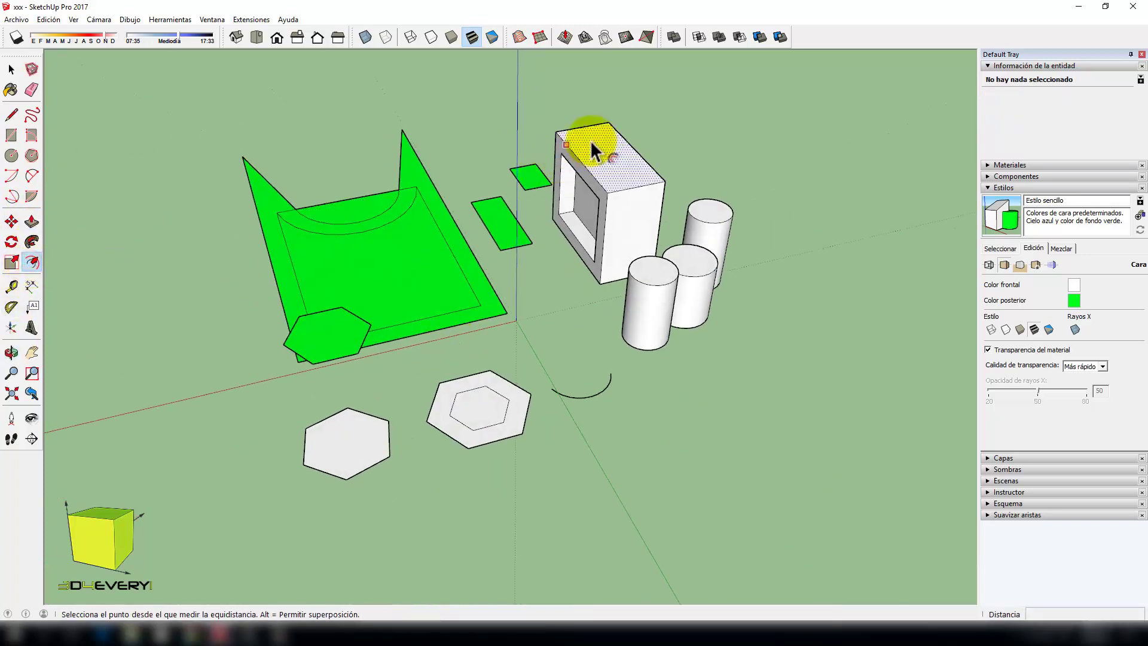
{"action": "left_click", "coordinate": [590, 141]}
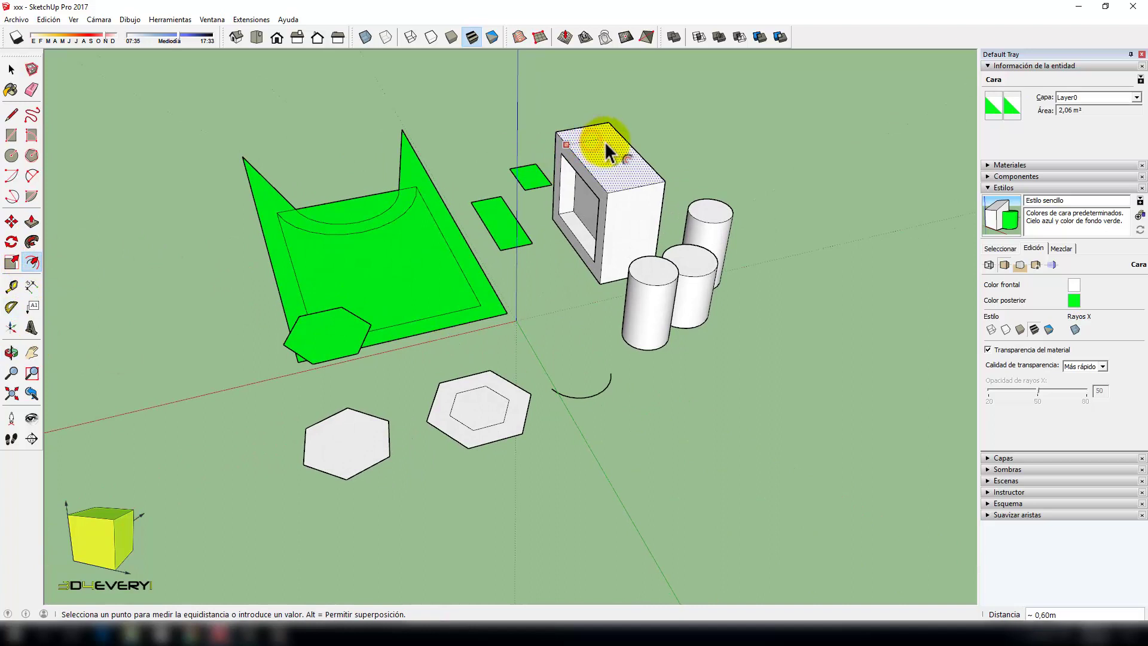
{"action": "left_click", "coordinate": [604, 175]}
{"action": "left_click", "coordinate": [32, 221]}
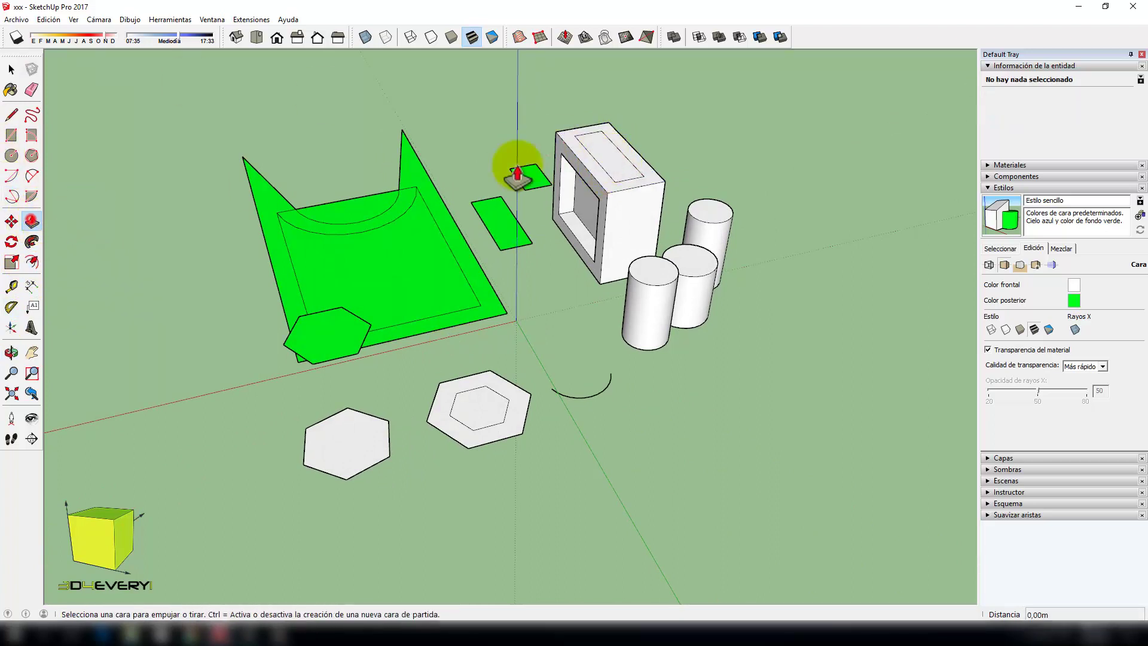
{"action": "left_click", "coordinate": [626, 167]}
{"action": "left_click", "coordinate": [641, 90]}
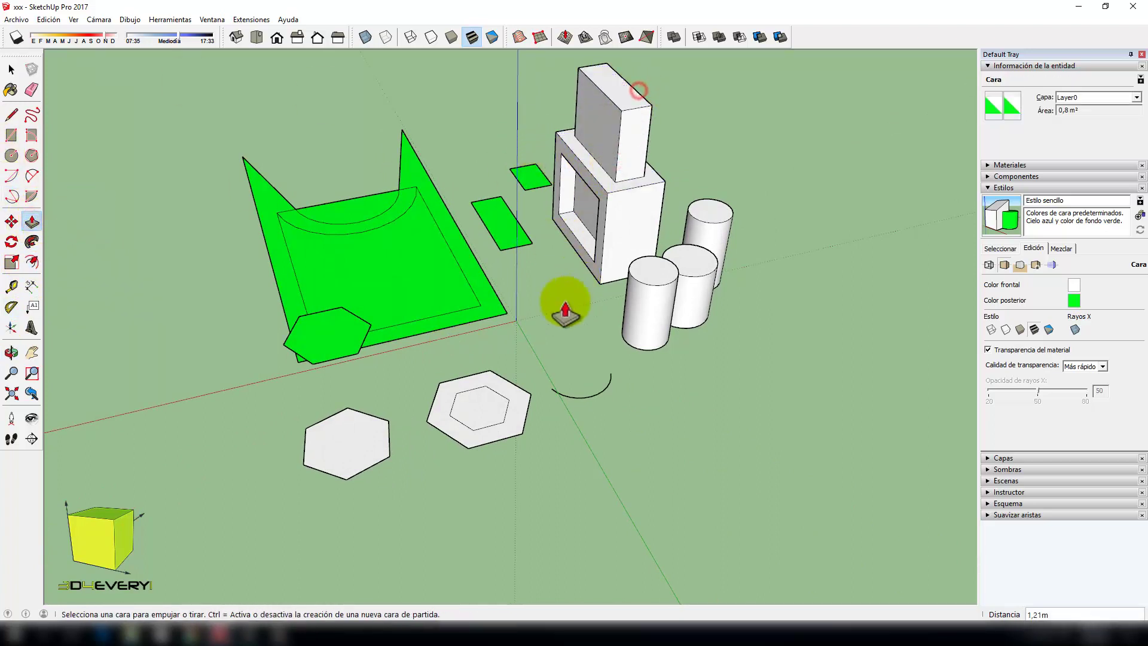
{"action": "mouse_move", "coordinate": [559, 313]}
{"action": "middle_mouse_down"}
{"action": "mouse_move", "coordinate": [794, 217]}
{"action": "mouse_move", "coordinate": [231, 236]}
{"action": "middle_mouse_up"}
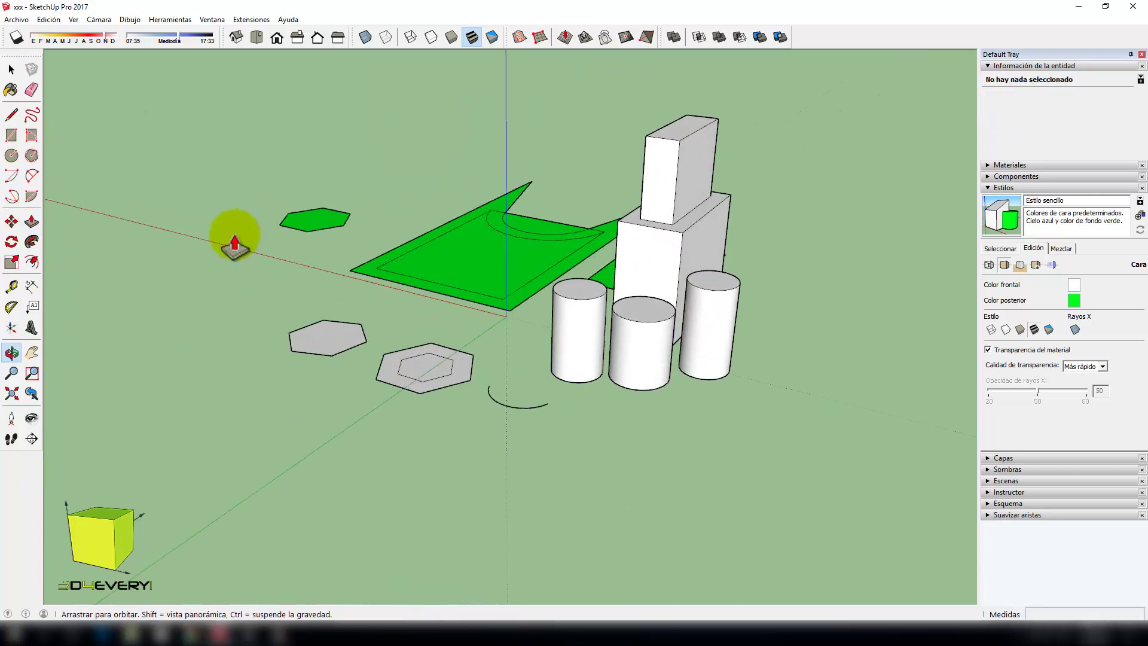
{"action": "middle_click_drag", "start_coordinate": [664, 339], "coordinate": [67, 274]}
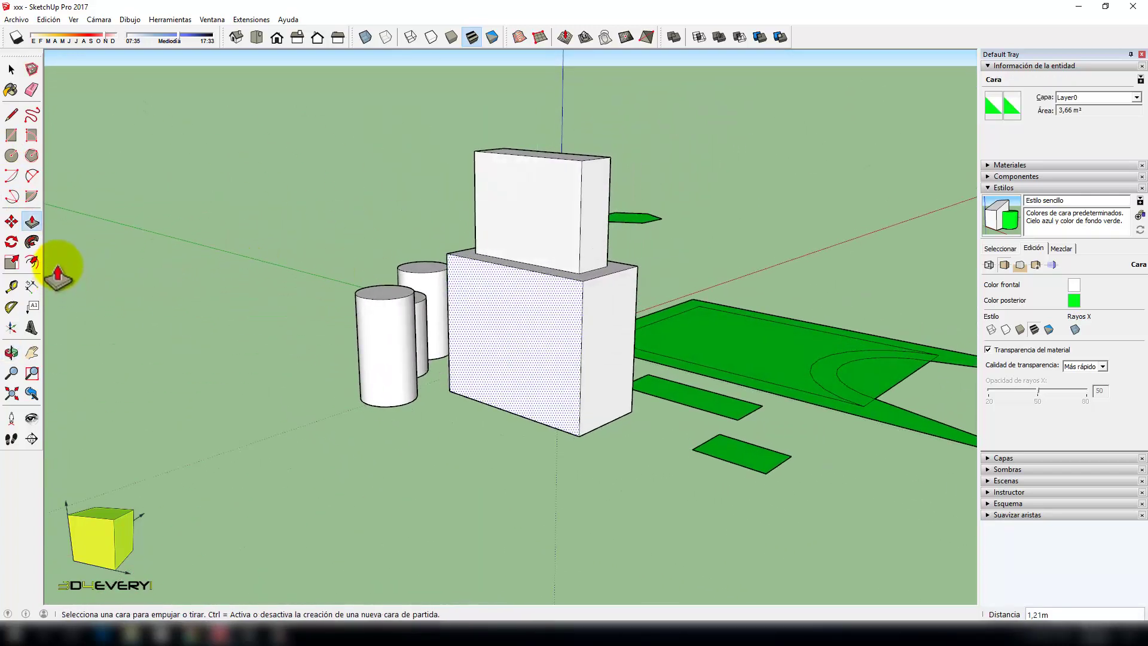
Step: Draw two lines across the box front to split off a triangular face
{"action": "left_click", "coordinate": [12, 114]}
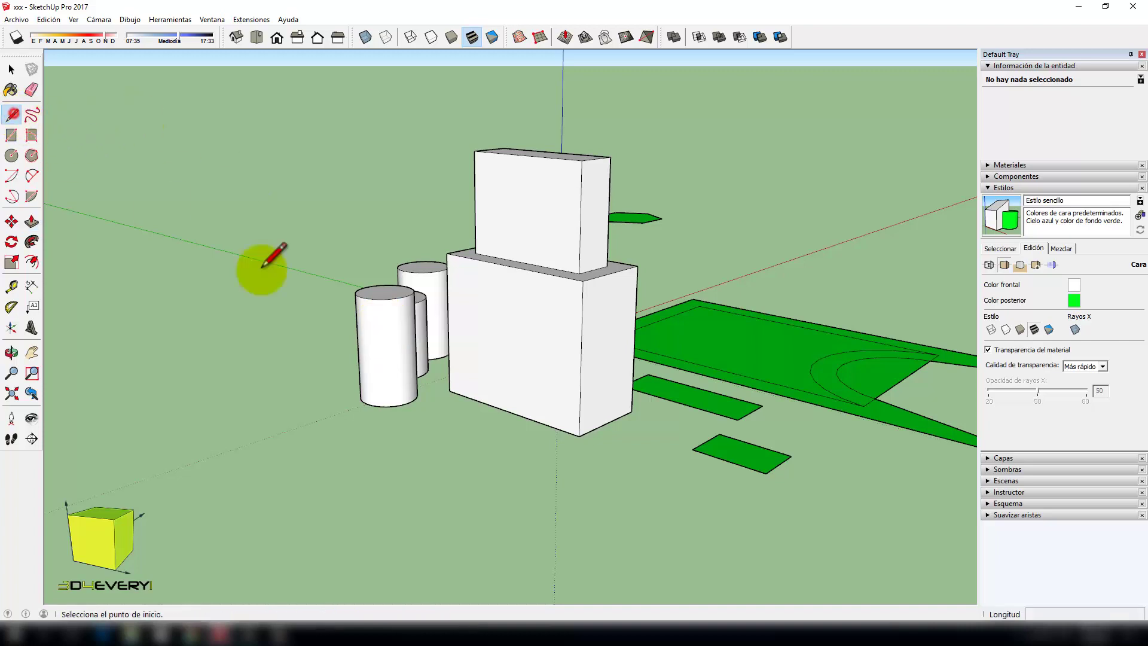
{"action": "left_click", "coordinate": [448, 323]}
{"action": "left_click", "coordinate": [581, 357]}
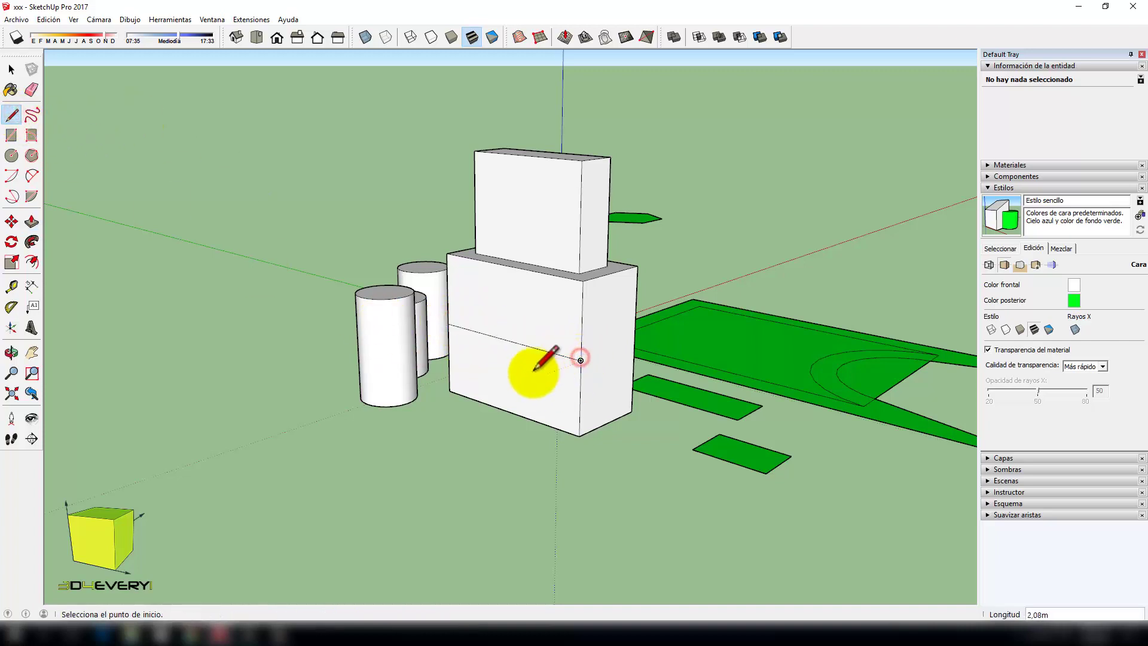
{"action": "left_click", "coordinate": [510, 341]}
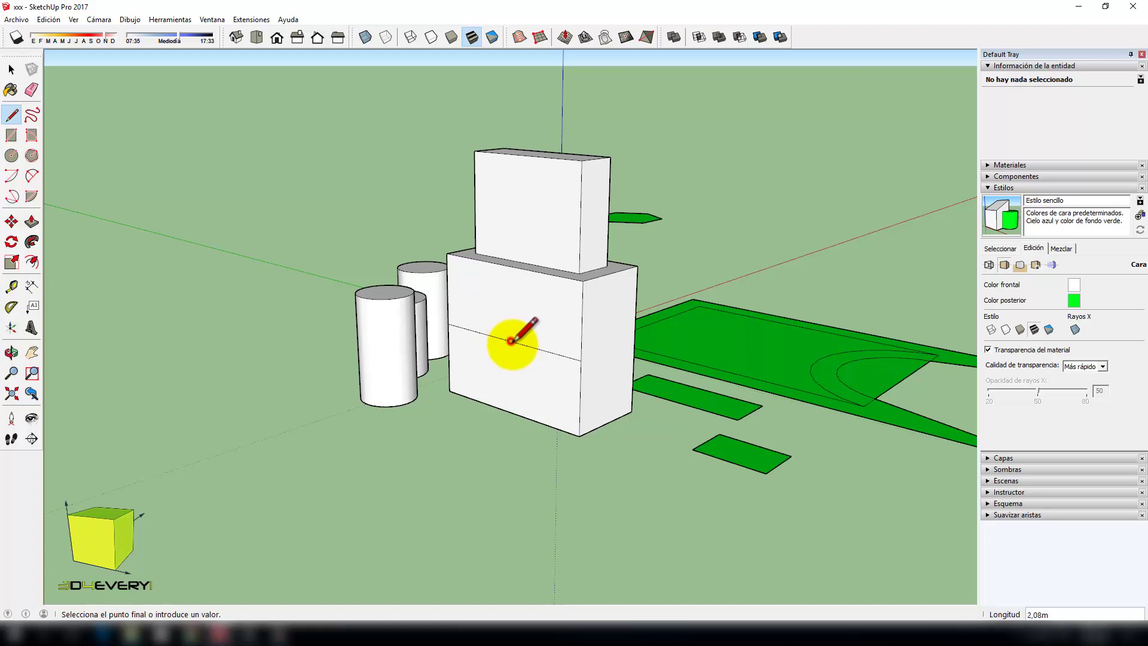
{"action": "left_click", "coordinate": [579, 436]}
Step: Push/Pull the triangular face outward into a projecting wedge
{"action": "left_click", "coordinate": [30, 225]}
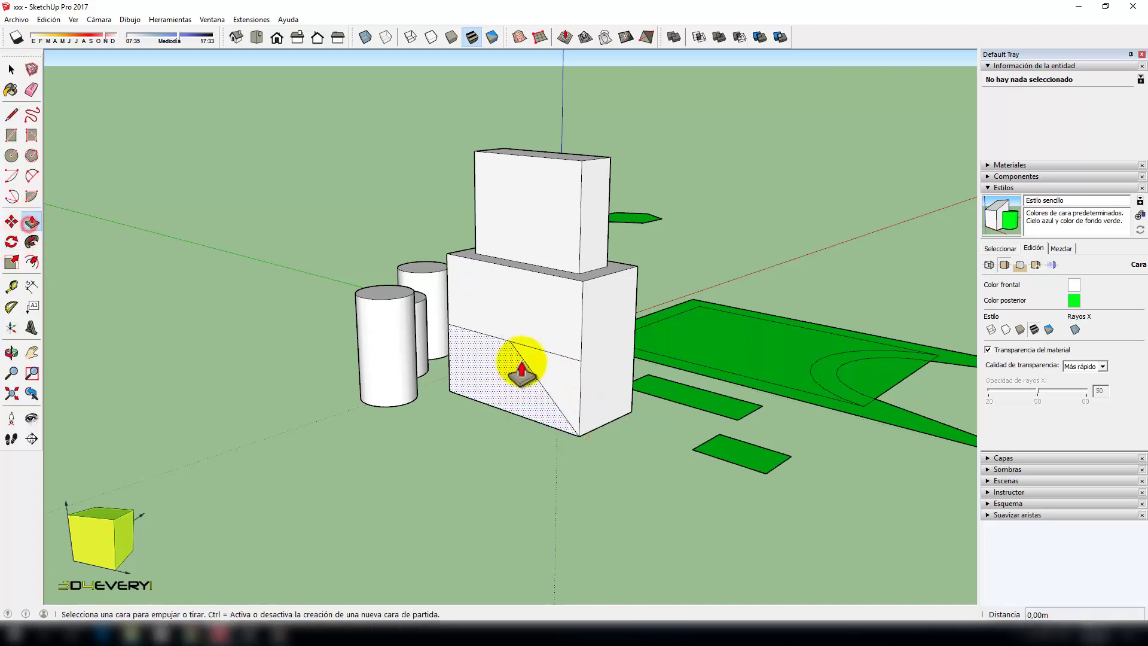
{"action": "left_click", "coordinate": [556, 375]}
{"action": "left_click", "coordinate": [479, 395]}
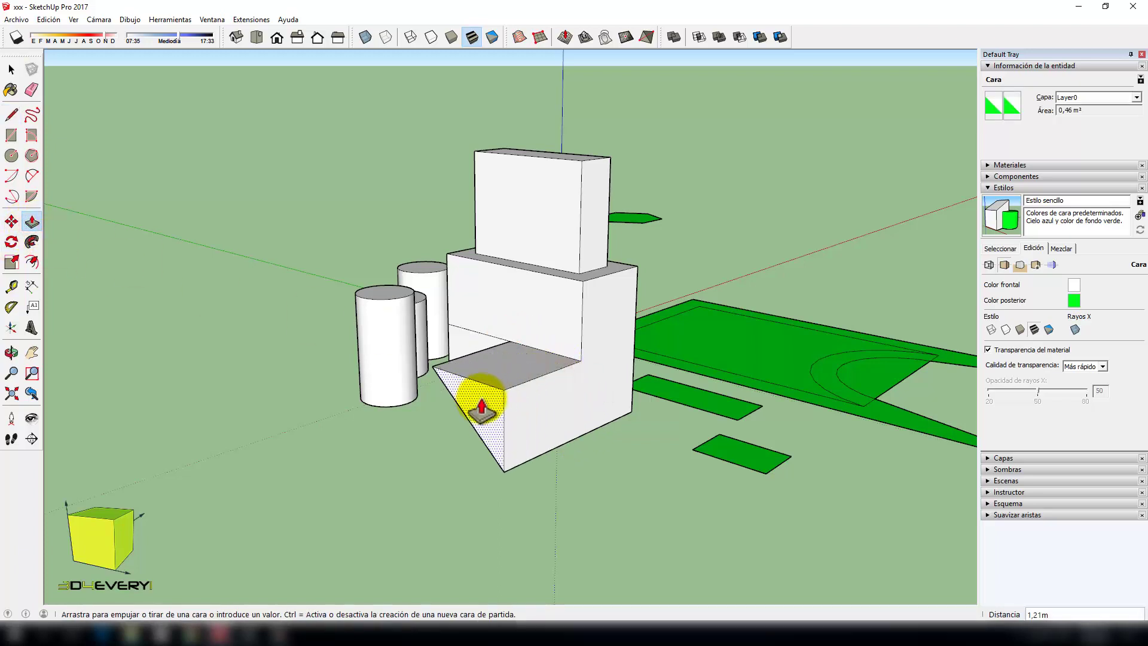
{"action": "mouse_move", "coordinate": [341, 415]}
{"action": "middle_mouse_down"}
{"action": "mouse_move", "coordinate": [771, 371]}
{"action": "mouse_move", "coordinate": [810, 451]}
{"action": "middle_mouse_up"}
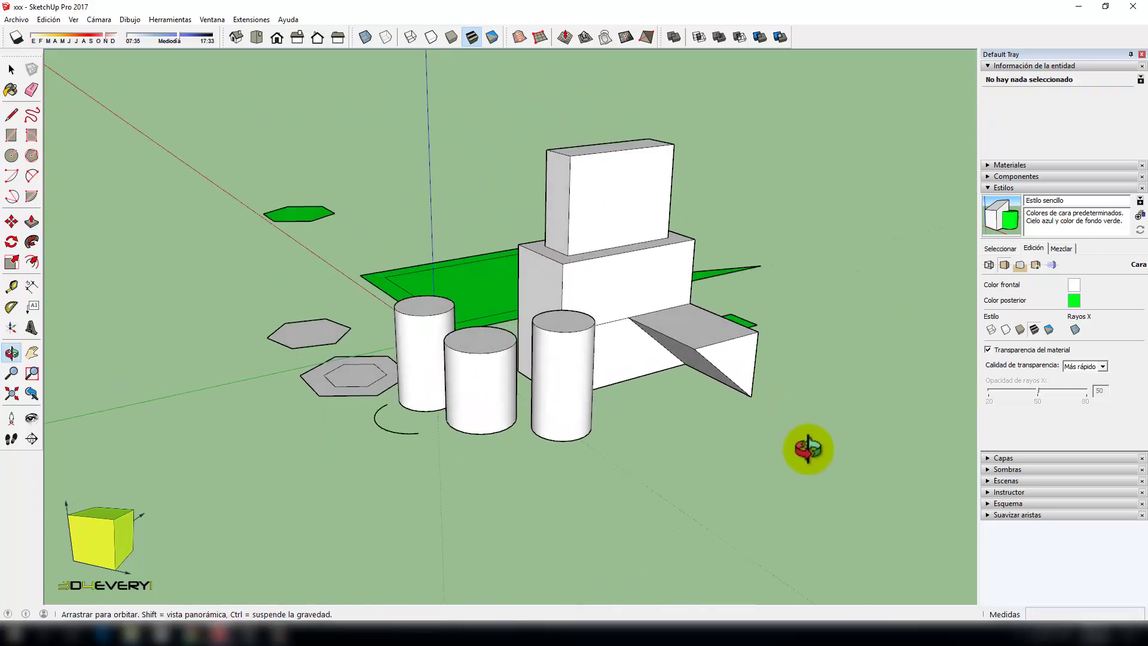
{"action": "mouse_move", "coordinate": [661, 431]}
{"action": "middle_mouse_down", "text": "shift"}
{"action": "mouse_move", "coordinate": [695, 423]}
{"action": "mouse_move", "coordinate": [661, 479]}
{"action": "mouse_move", "coordinate": [672, 512]}
{"action": "mouse_move", "coordinate": [674, 479]}
{"action": "mouse_move", "coordinate": [566, 530]}
{"action": "middle_mouse_up", "text": "shift"}
{"action": "key", "text": "p"}
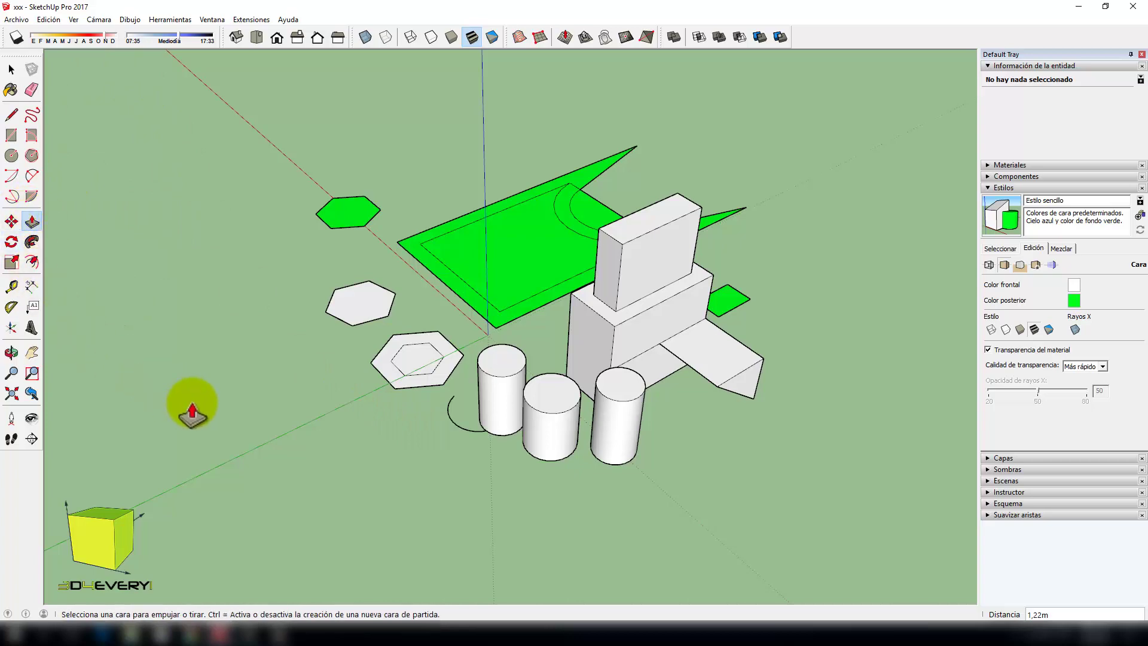
{"action": "middle_click_drag", "start_coordinate": [277, 441], "coordinate": [524, 470]}
{"action": "mouse_move", "coordinate": [180, 479]}
{"action": "middle_mouse_down"}
{"action": "mouse_move", "coordinate": [461, 475]}
{"action": "mouse_move", "coordinate": [631, 430]}
{"action": "mouse_move", "coordinate": [449, 479]}
{"action": "mouse_move", "coordinate": [466, 418]}
{"action": "middle_mouse_up"}
{"action": "middle_click", "coordinate": [739, 404]}
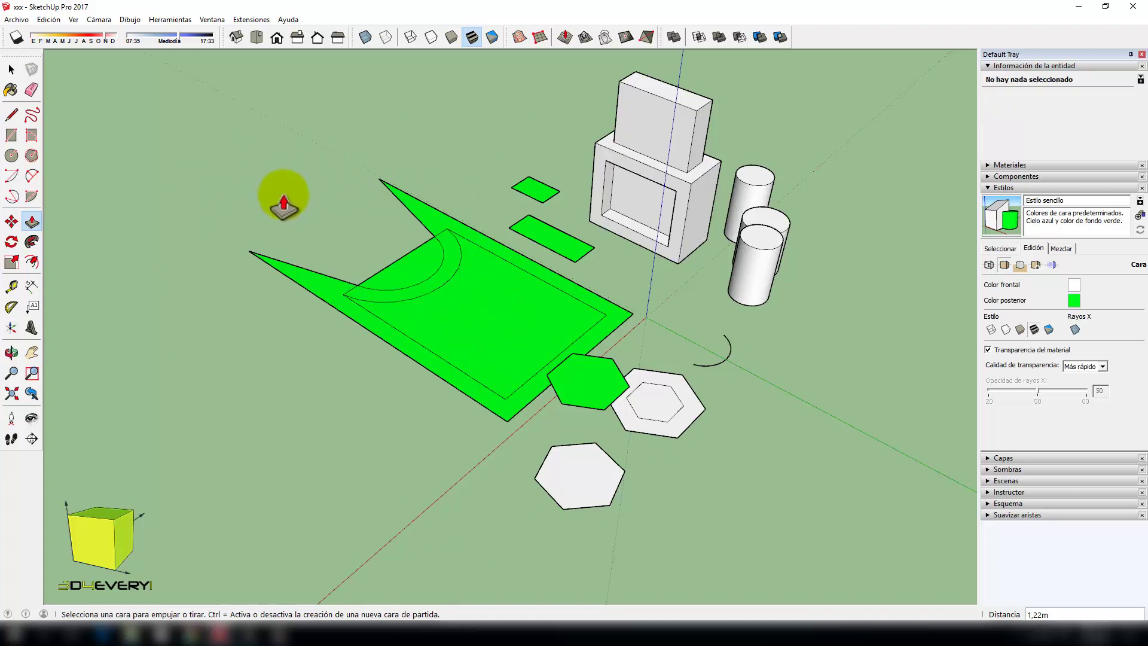
{"action": "key", "text": "space"}
{"action": "left_click", "coordinate": [334, 209]}
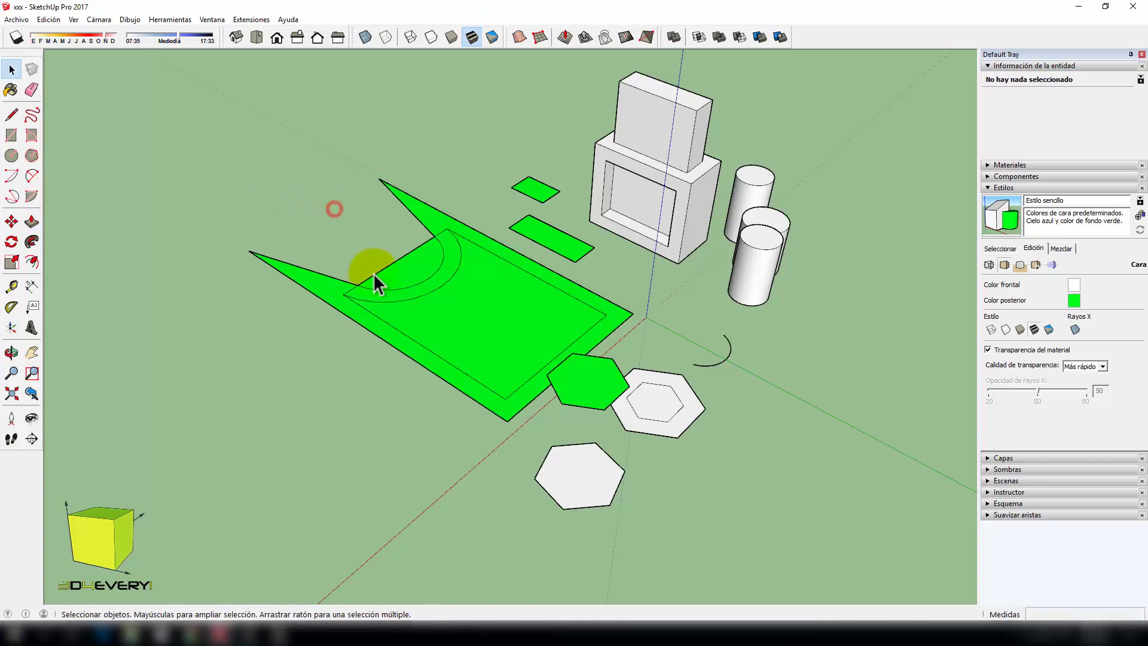
{"action": "scroll", "coordinate": [377, 281], "scroll_direction": "down", "scroll_amount": 2}
{"action": "mouse_move", "coordinate": [378, 278]}
{"action": "middle_mouse_down"}
{"action": "mouse_move", "coordinate": [248, 278]}
{"action": "mouse_move", "coordinate": [628, 359]}
{"action": "mouse_move", "coordinate": [287, 290]}
{"action": "mouse_move", "coordinate": [296, 313]}
{"action": "middle_mouse_up"}
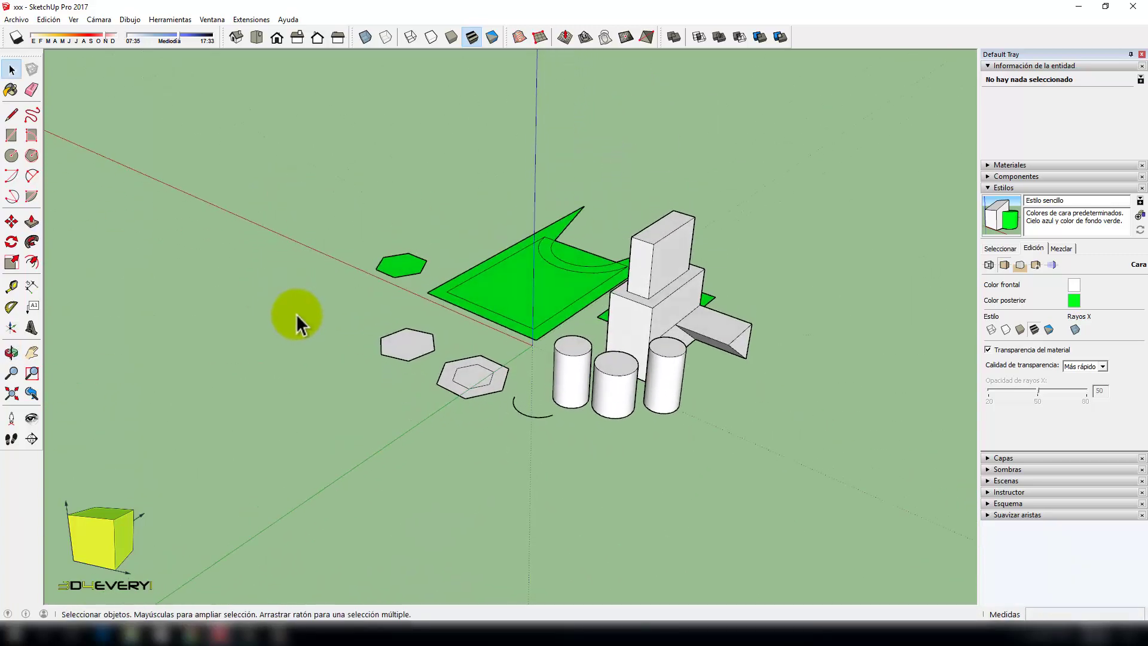
{"action": "scroll", "coordinate": [565, 411], "scroll_direction": "up", "scroll_amount": 3}
{"action": "mouse_move", "coordinate": [611, 402]}
{"action": "middle_mouse_down"}
{"action": "mouse_move", "coordinate": [558, 441]}
{"action": "mouse_move", "coordinate": [529, 421]}
{"action": "middle_mouse_up"}
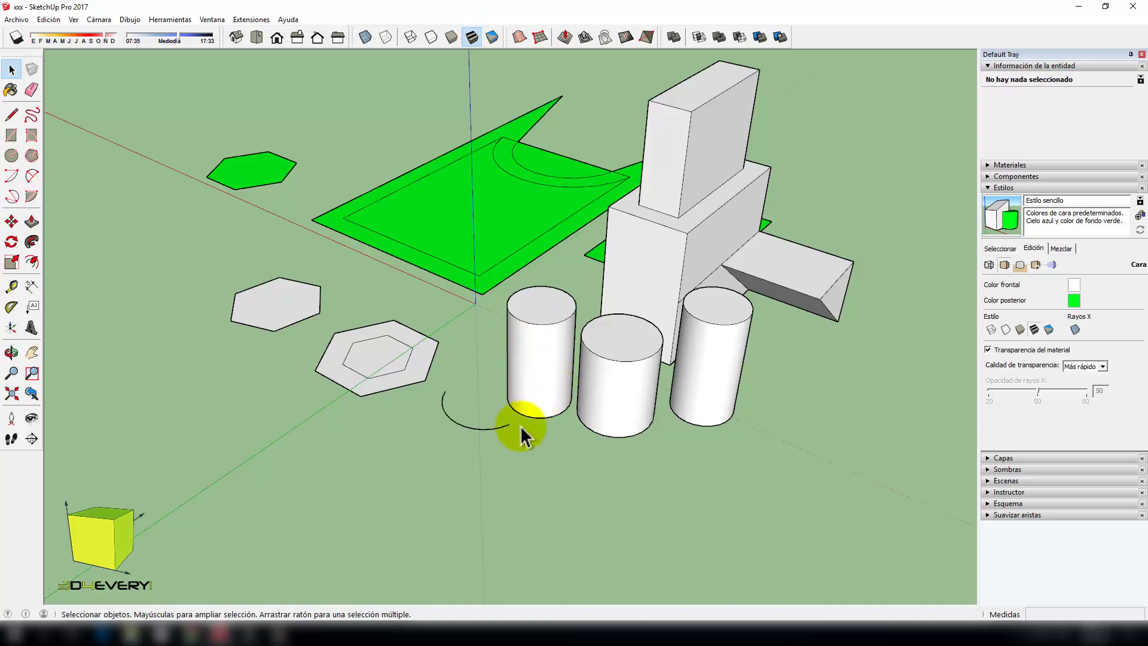
{"action": "middle_click_drag", "start_coordinate": [526, 434], "coordinate": [548, 411]}
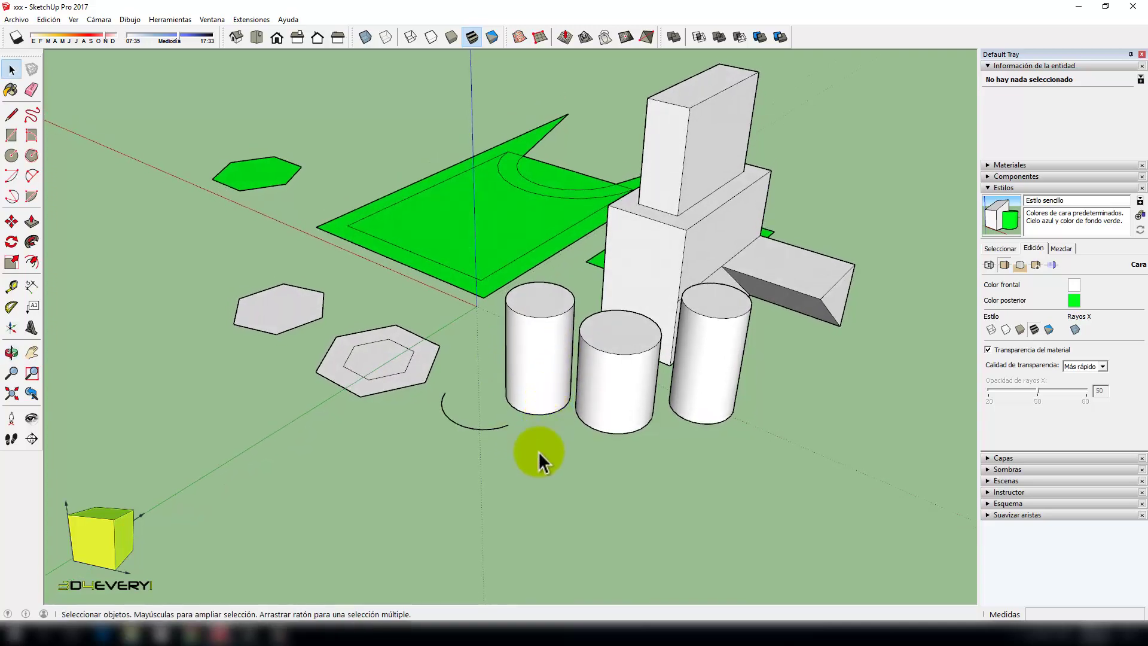
{"action": "middle_click_drag", "start_coordinate": [539, 459], "coordinate": [551, 451]}
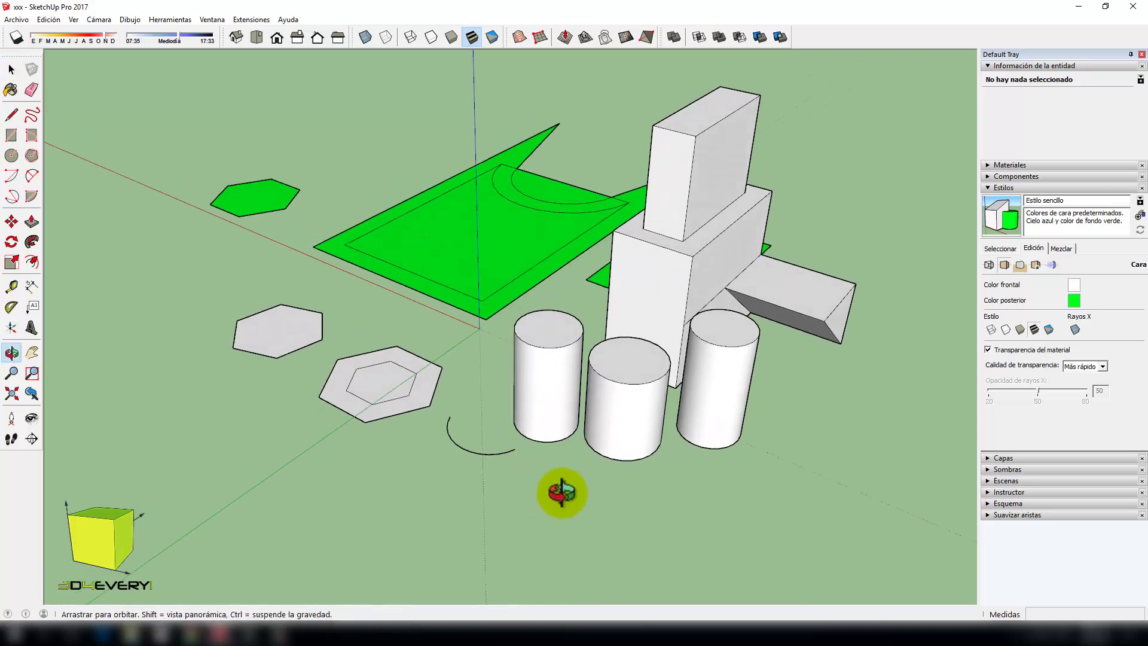
{"action": "double_click", "coordinate": [542, 385]}
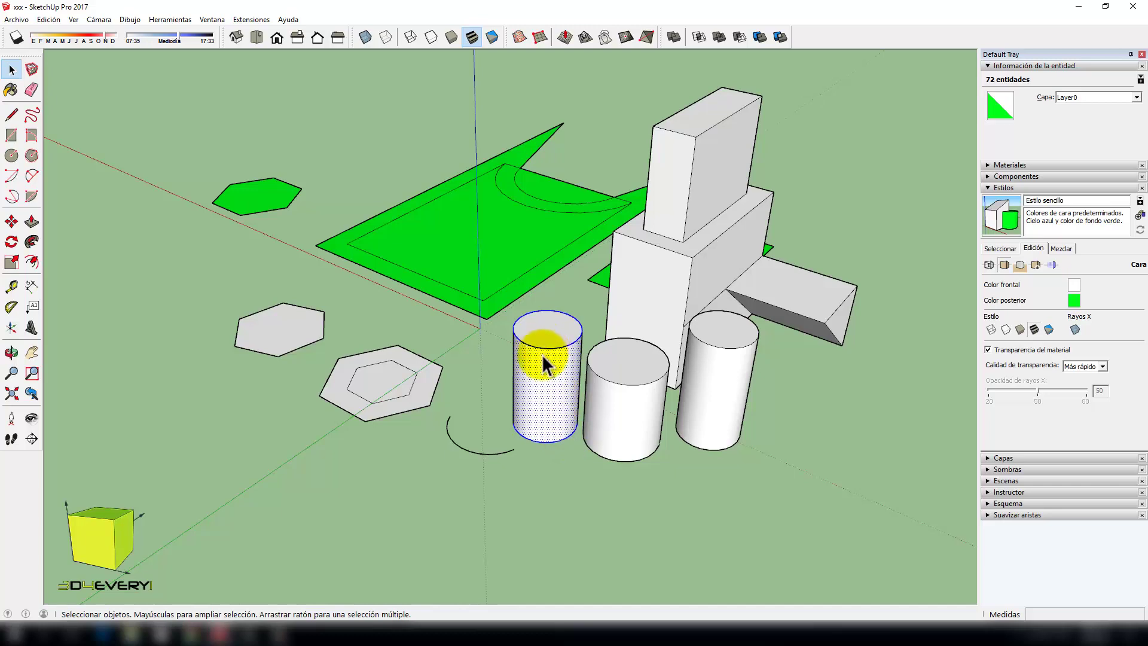
Step: Select all the stacked box and wedge geometry and make it a group with Crear grupo
{"action": "triple_click", "coordinate": [542, 384]}
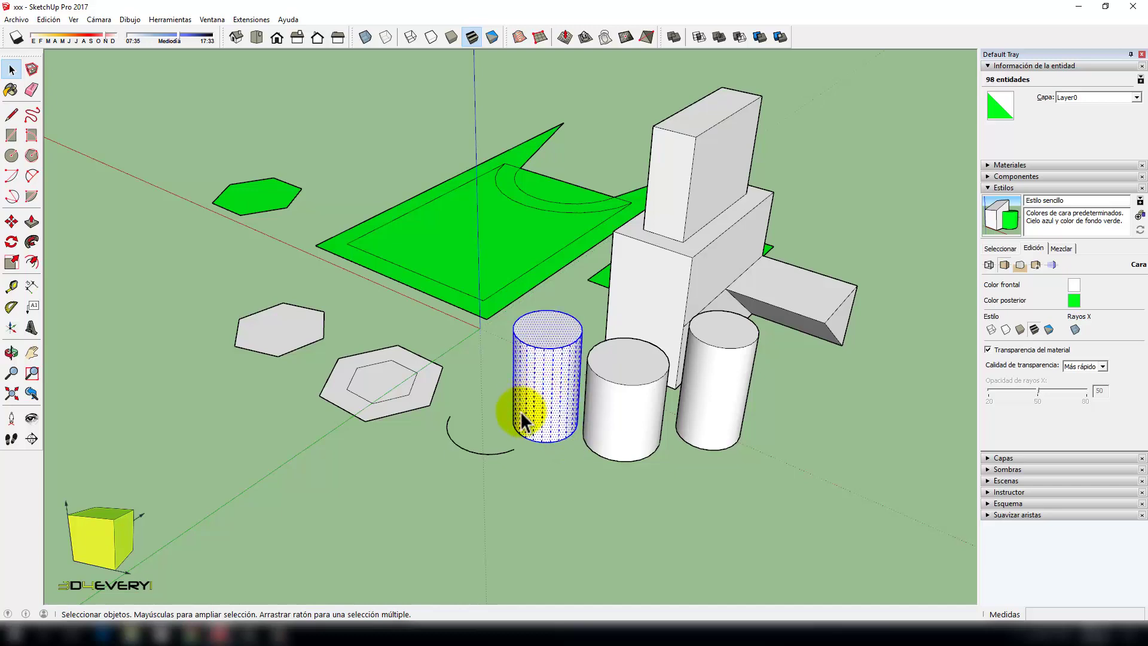
{"action": "mouse_move", "coordinate": [513, 410]}
{"action": "middle_mouse_down"}
{"action": "mouse_move", "coordinate": [628, 426]}
{"action": "mouse_move", "coordinate": [674, 282]}
{"action": "middle_mouse_up"}
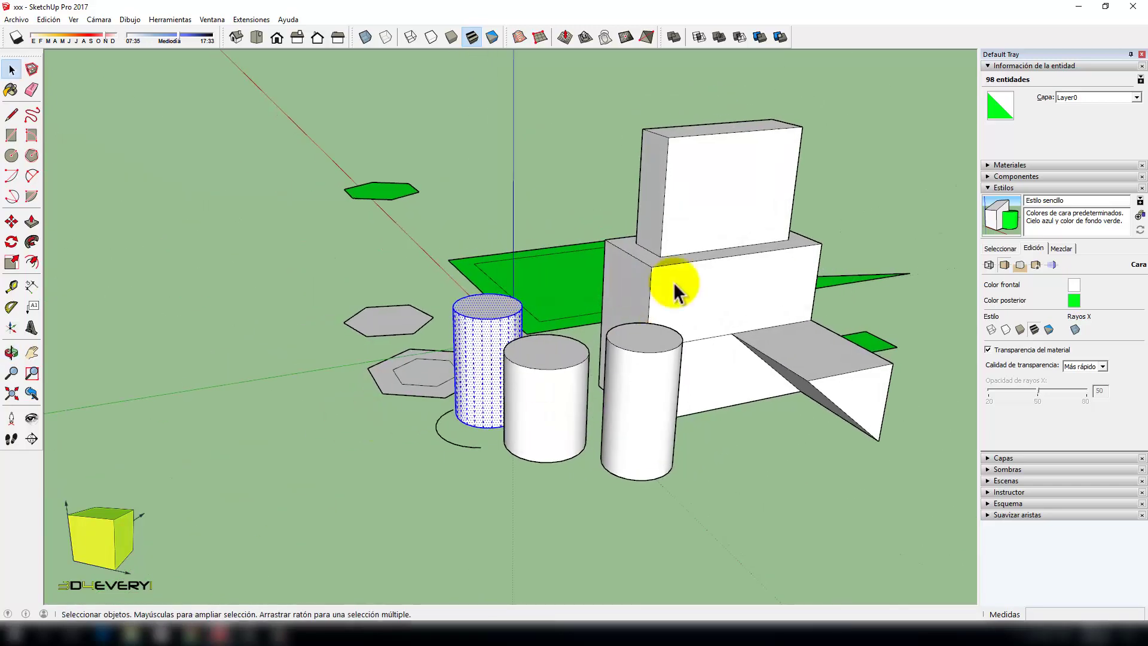
{"action": "triple_click", "coordinate": [740, 282]}
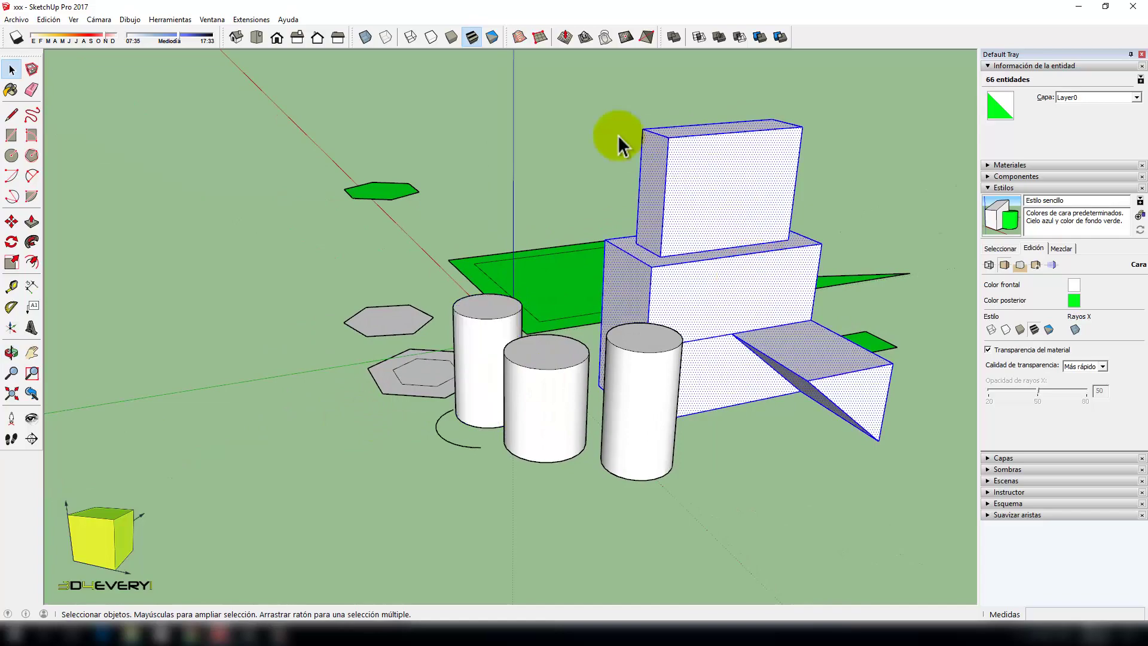
{"action": "mouse_move", "coordinate": [867, 393]}
{"action": "middle_mouse_down"}
{"action": "mouse_move", "coordinate": [584, 363]}
{"action": "mouse_move", "coordinate": [841, 430]}
{"action": "mouse_move", "coordinate": [379, 410]}
{"action": "mouse_move", "coordinate": [787, 443]}
{"action": "mouse_move", "coordinate": [722, 460]}
{"action": "mouse_move", "coordinate": [748, 462]}
{"action": "middle_mouse_up"}
{"action": "right_click", "coordinate": [562, 213]}
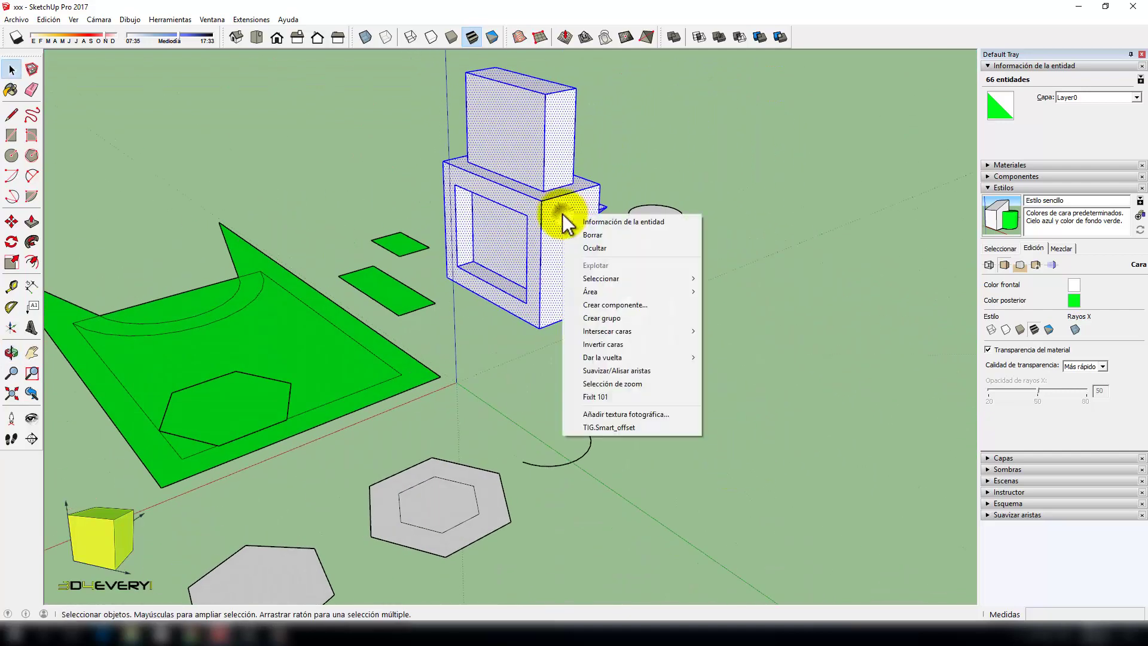
{"action": "left_click", "coordinate": [600, 323]}
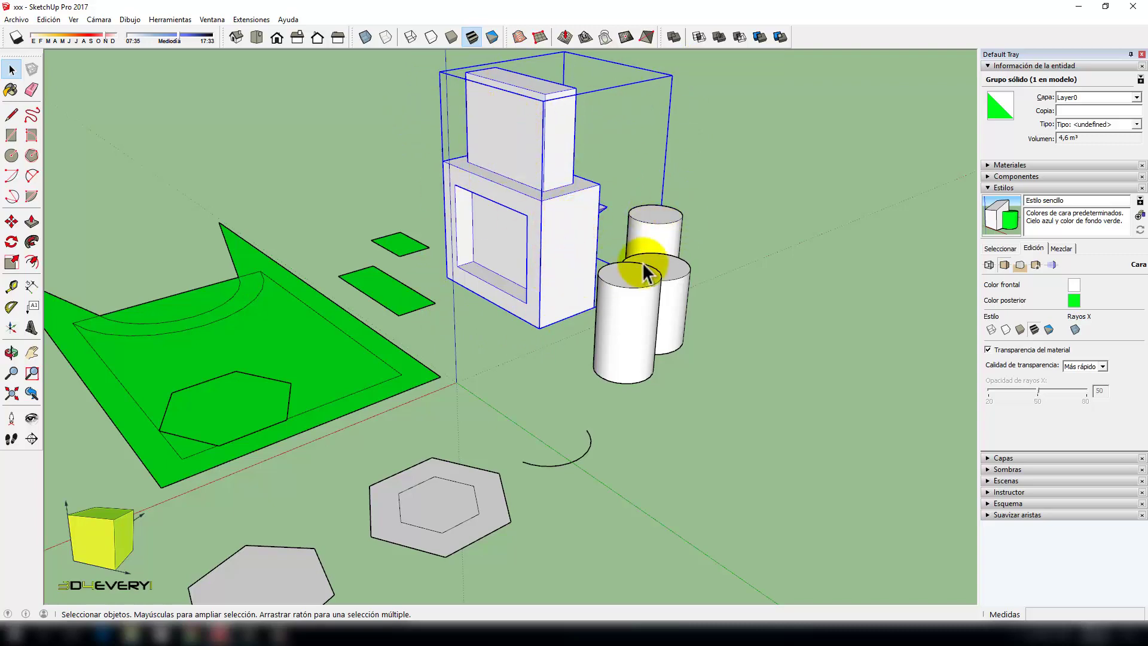
Step: Check selections on the left cylinder, the green face and the new box group
{"action": "mouse_move", "coordinate": [601, 242]}
{"action": "middle_mouse_down"}
{"action": "mouse_move", "coordinate": [149, 303]}
{"action": "mouse_move", "coordinate": [262, 246]}
{"action": "mouse_move", "coordinate": [256, 264]}
{"action": "mouse_move", "coordinate": [422, 325]}
{"action": "mouse_move", "coordinate": [371, 405]}
{"action": "mouse_move", "coordinate": [492, 417]}
{"action": "middle_mouse_up"}
{"action": "left_click", "coordinate": [525, 450]}
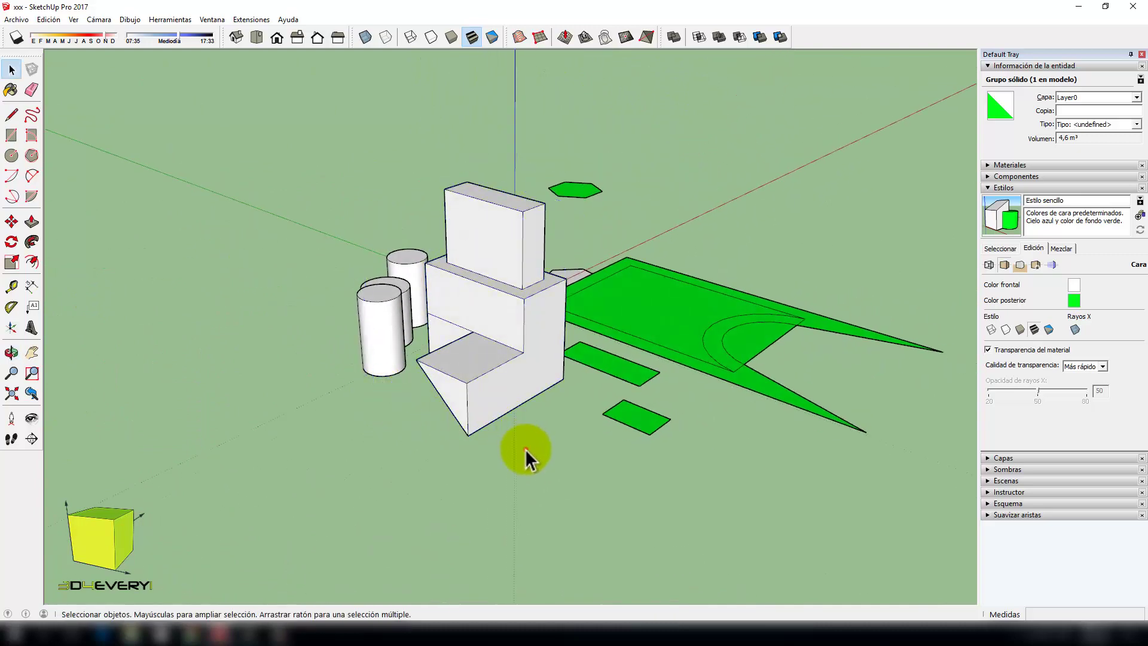
{"action": "left_click", "coordinate": [380, 326]}
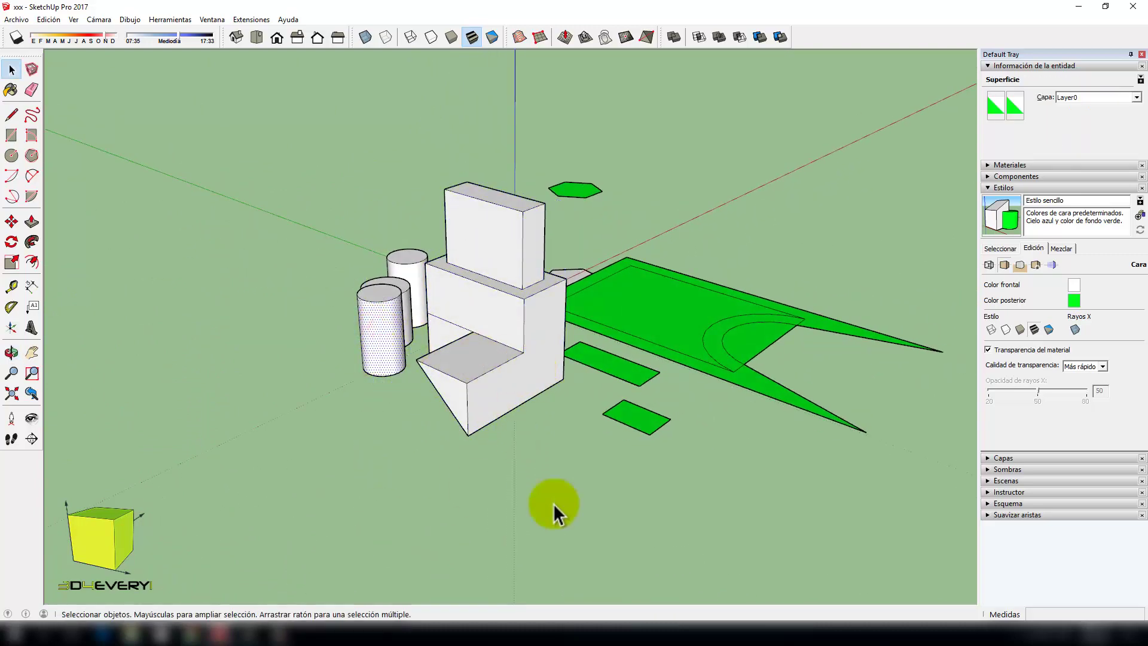
{"action": "left_click", "coordinate": [638, 421]}
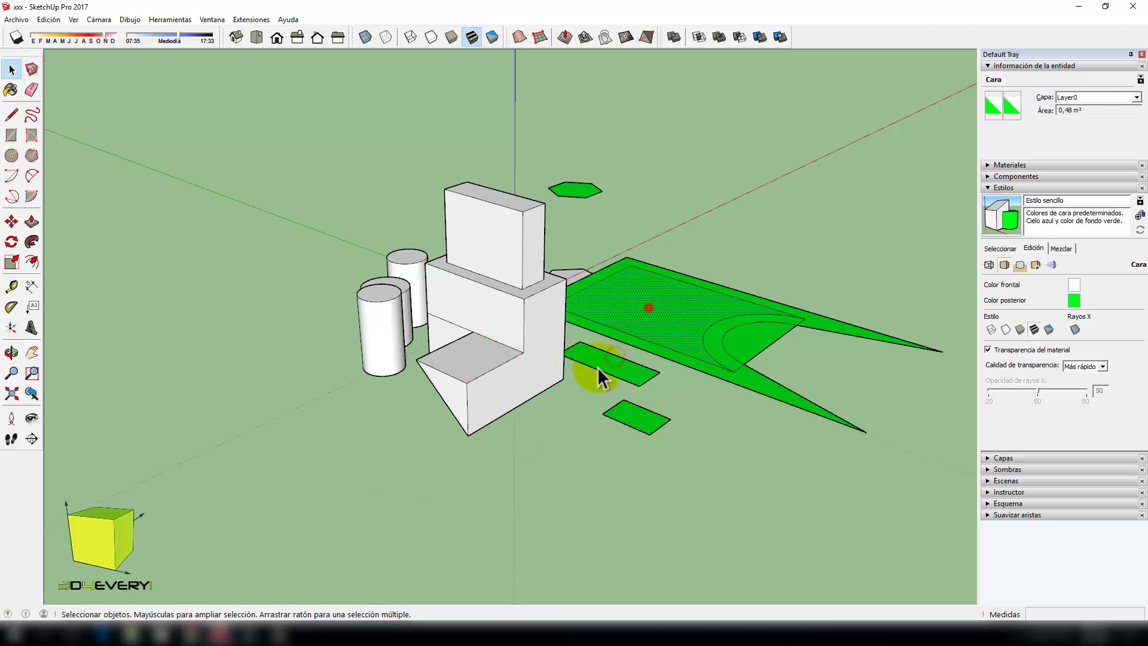
{"action": "left_click", "coordinate": [537, 461]}
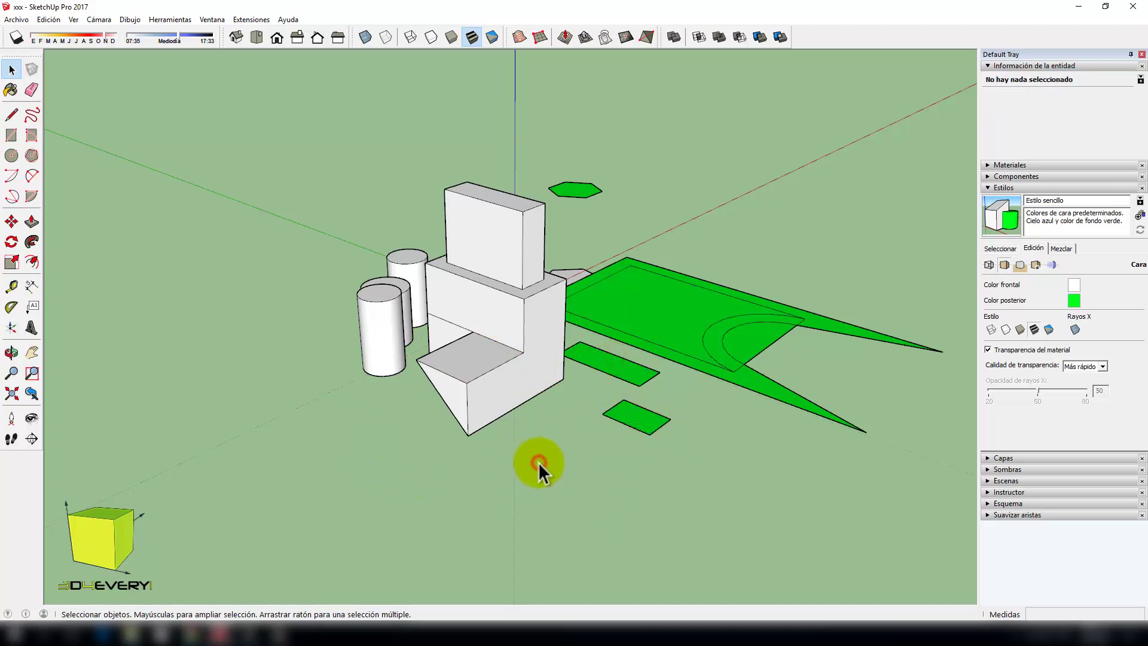
{"action": "left_click", "coordinate": [500, 338]}
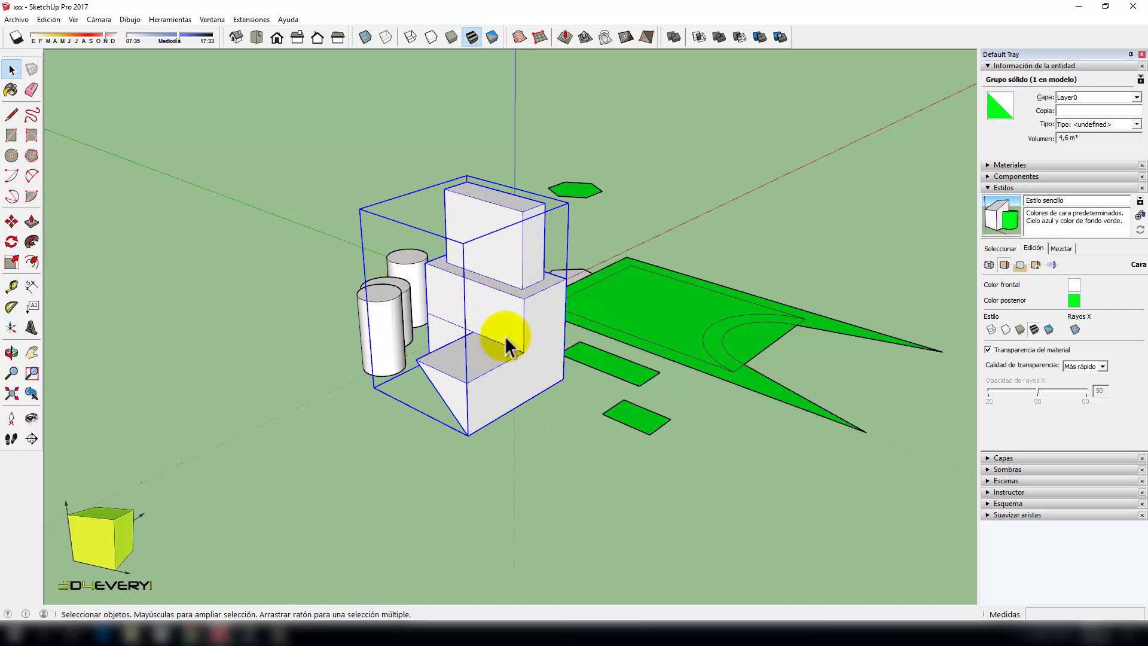
Step: Open the box group for editing and select the middle block's front face
{"action": "double_click", "coordinate": [502, 300]}
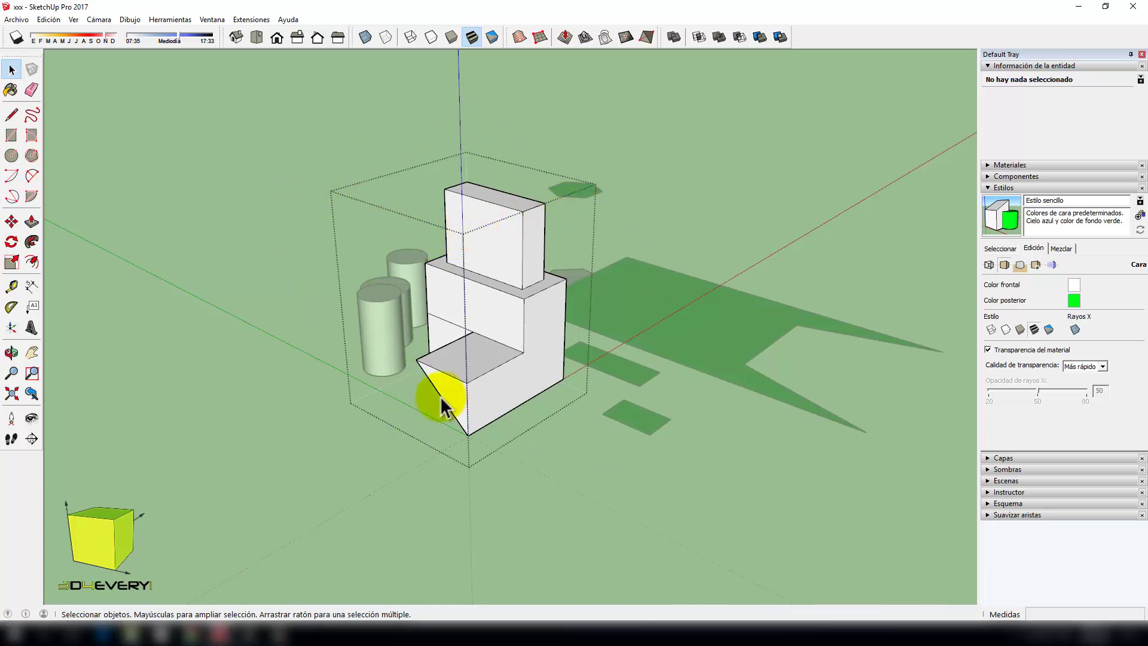
{"action": "left_click", "coordinate": [497, 314]}
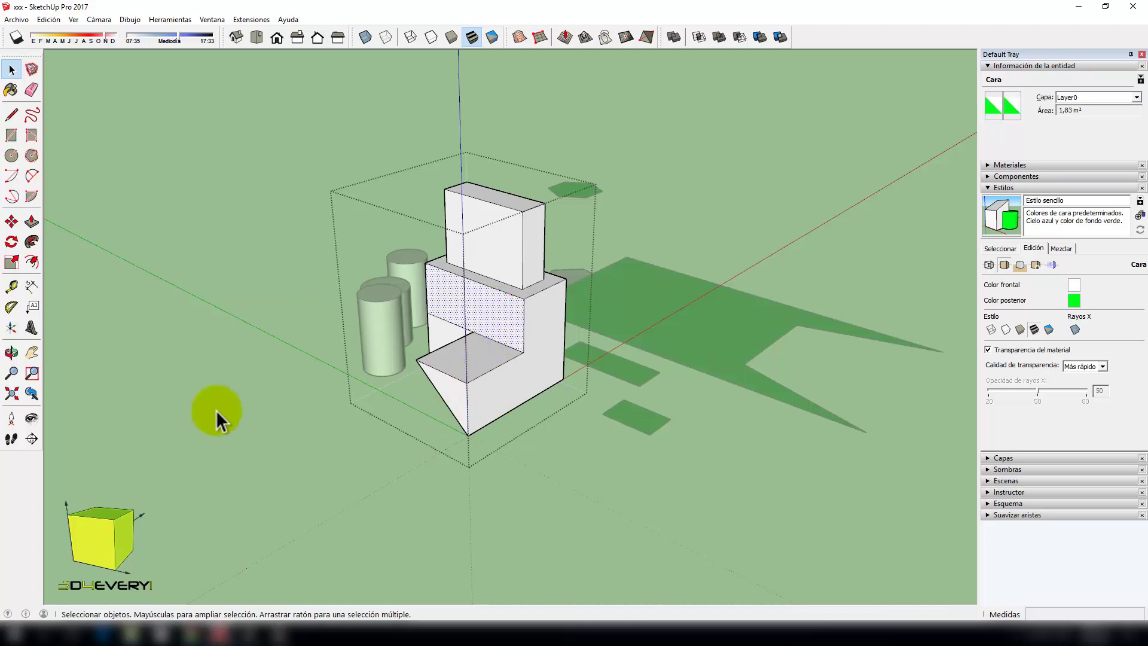
{"action": "left_click", "coordinate": [31, 222]}
{"action": "left_click", "coordinate": [469, 323]}
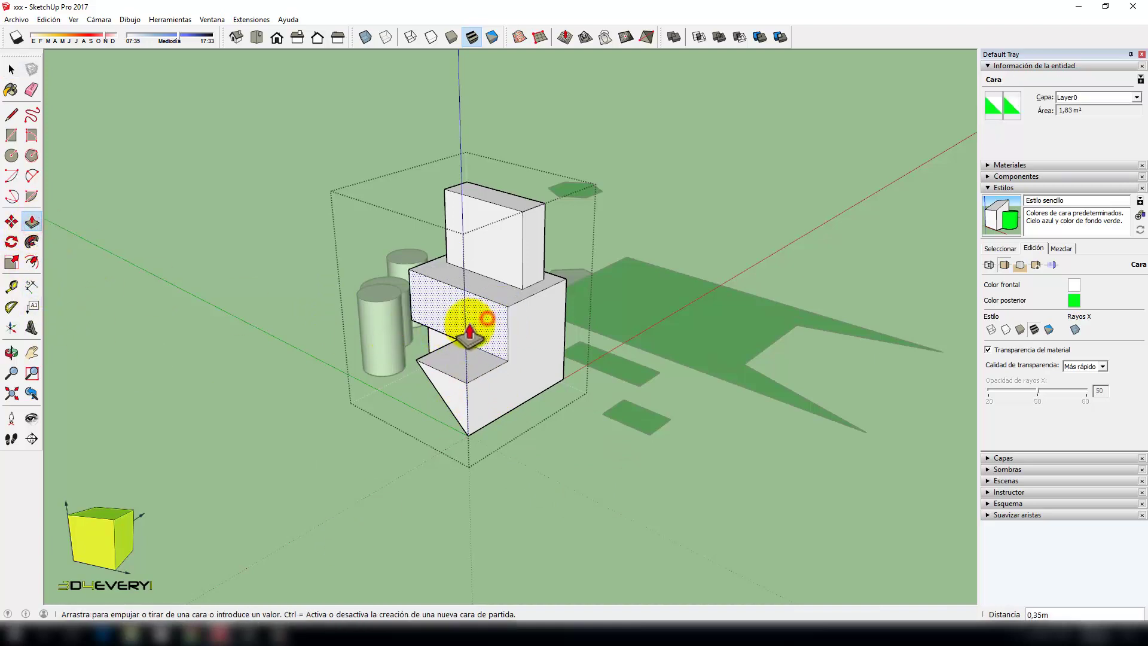
{"action": "key", "text": "Escape"}
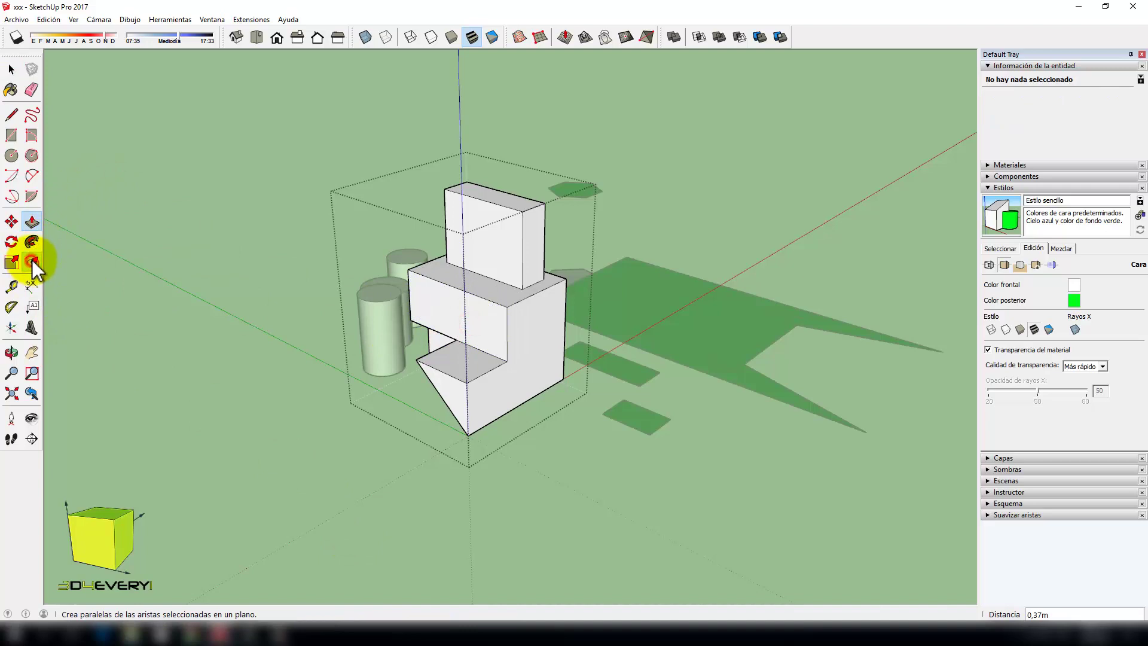
Step: Inset the middle block face and pull the inner rectangle out into a 1,50m slab
{"action": "left_click", "coordinate": [32, 263]}
{"action": "left_click", "coordinate": [495, 328]}
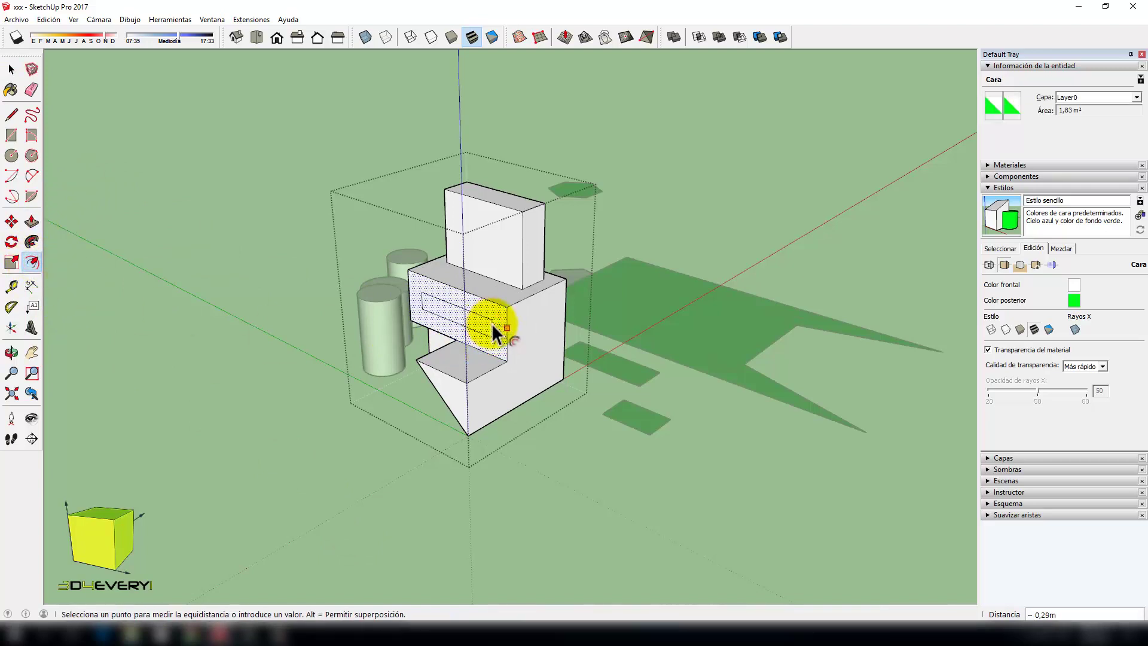
{"action": "left_click", "coordinate": [491, 328]}
{"action": "left_click", "coordinate": [32, 222]}
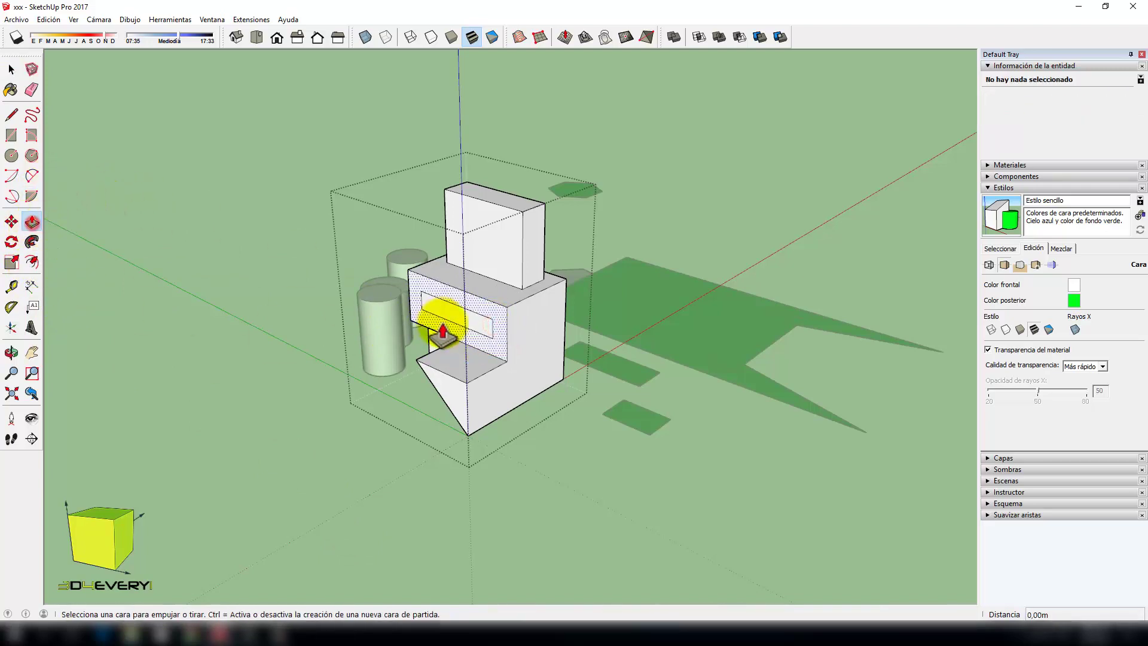
{"action": "left_click_drag", "start_coordinate": [443, 334], "coordinate": [372, 341]}
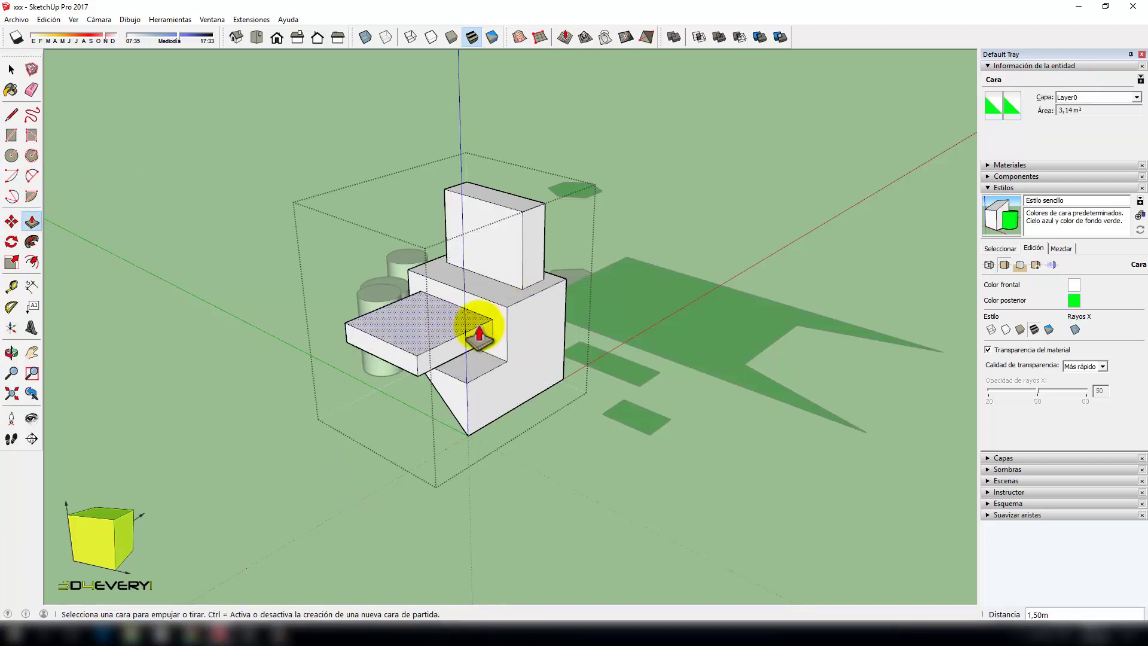
{"action": "left_click_drag", "start_coordinate": [480, 332], "coordinate": [466, 328]}
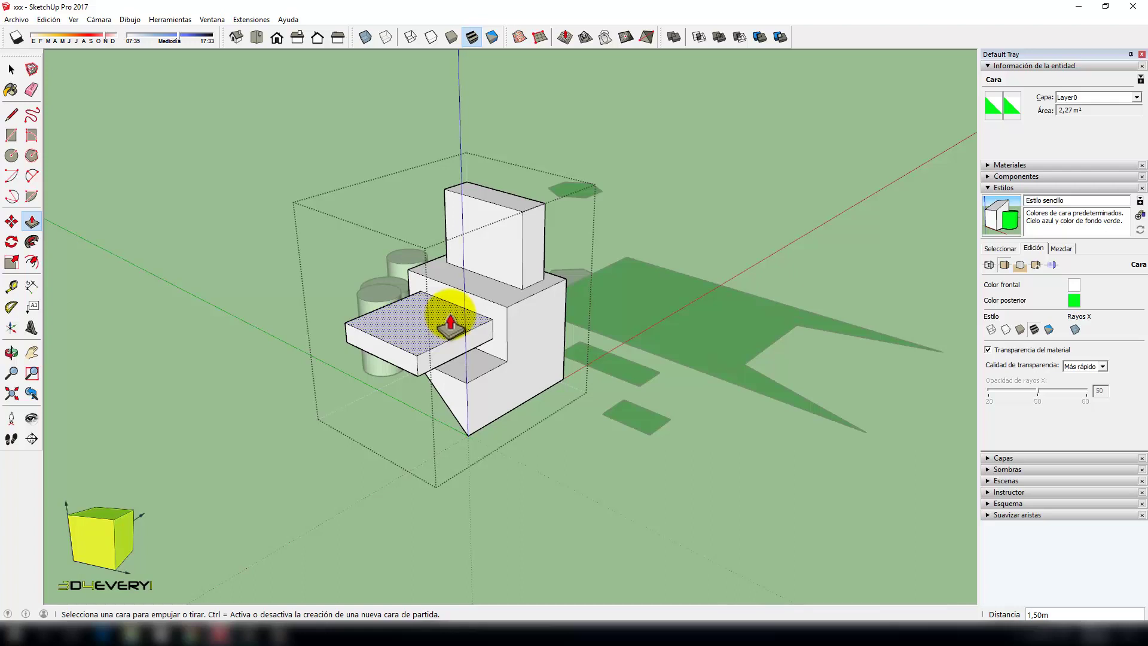
Step: Exit group editing and select the whole model group
{"action": "left_click", "coordinate": [11, 70]}
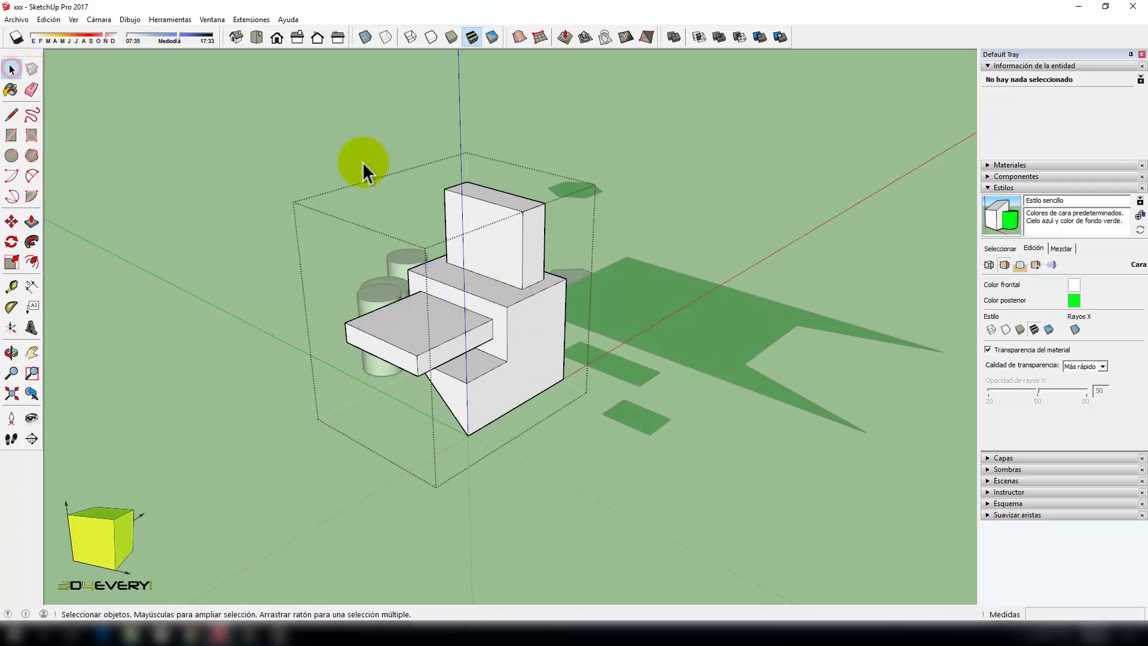
{"action": "left_click", "coordinate": [321, 155]}
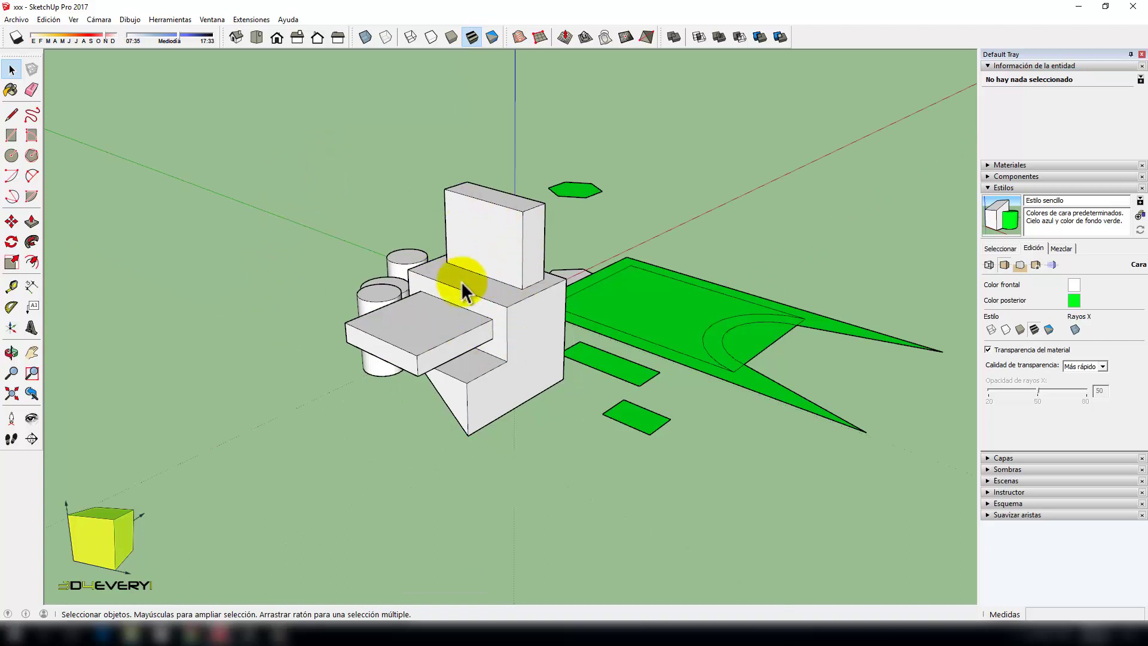
{"action": "left_click", "coordinate": [497, 303]}
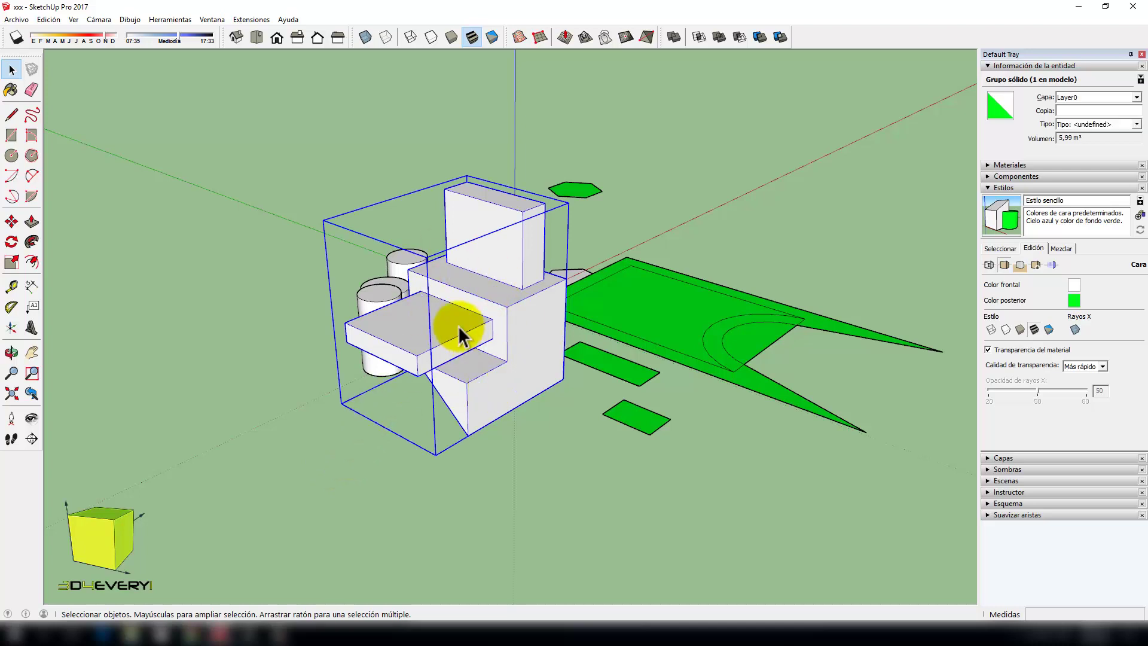
{"action": "double_click", "coordinate": [496, 290]}
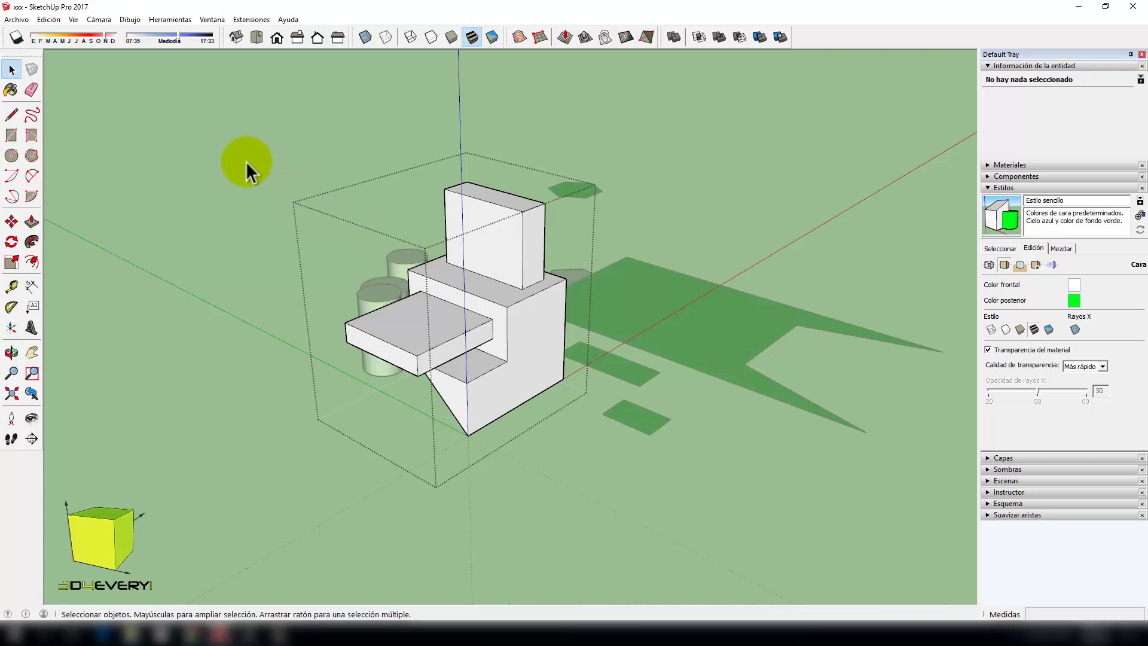
{"action": "left_click", "coordinate": [247, 162]}
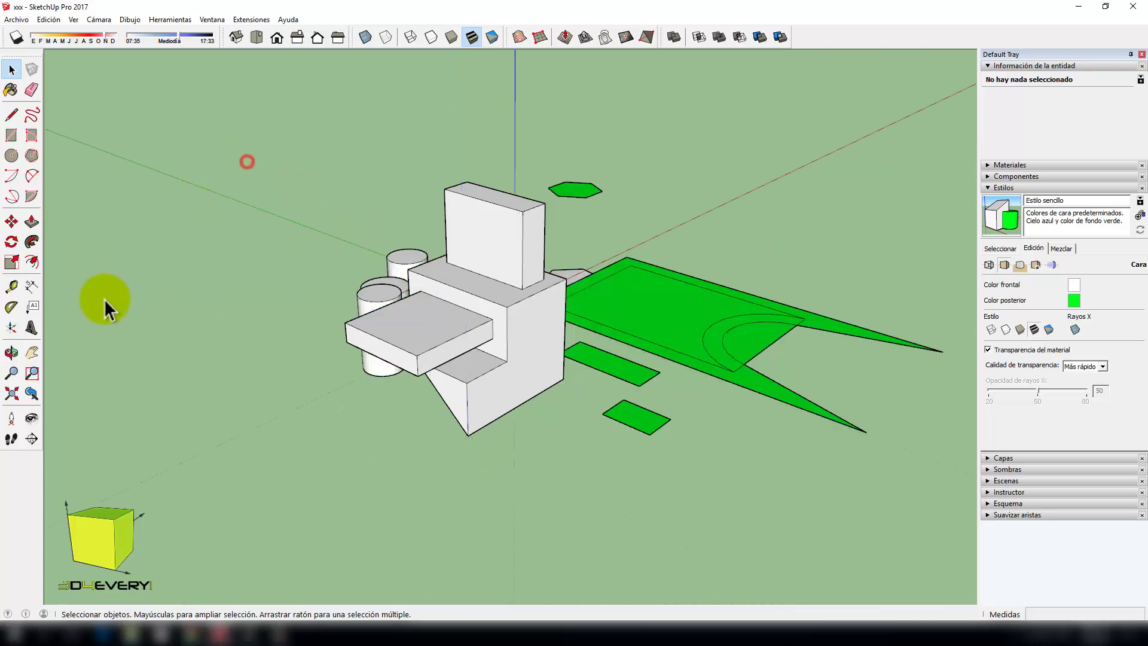
{"action": "left_click", "coordinate": [495, 293]}
Step: Orbit the view so the cylinders face the viewer and zoom in
{"action": "key", "text": "o"}
{"action": "mouse_move", "coordinate": [240, 453]}
{"action": "left_mouse_down"}
{"action": "mouse_move", "coordinate": [659, 441]}
{"action": "mouse_move", "coordinate": [559, 487]}
{"action": "mouse_move", "coordinate": [582, 495]}
{"action": "mouse_move", "coordinate": [551, 506]}
{"action": "left_mouse_up"}
{"action": "key", "text": "space"}
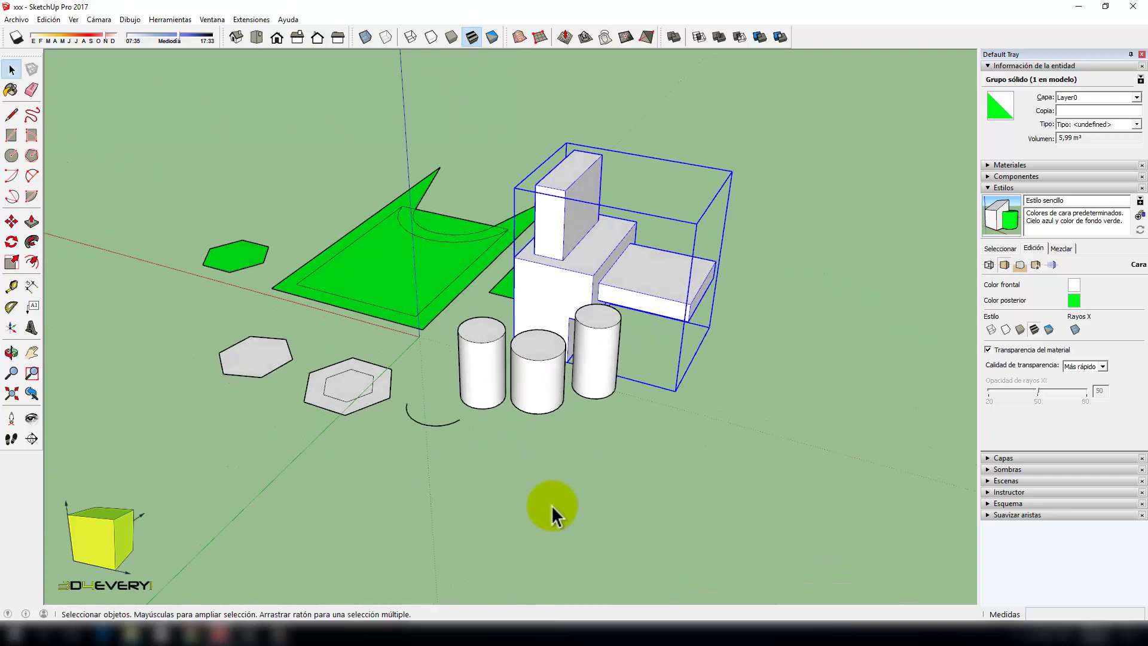
{"action": "scroll", "coordinate": [482, 358], "scroll_direction": "up", "scroll_amount": 1}
{"action": "scroll", "coordinate": [482, 359], "scroll_direction": "up", "scroll_amount": 2}
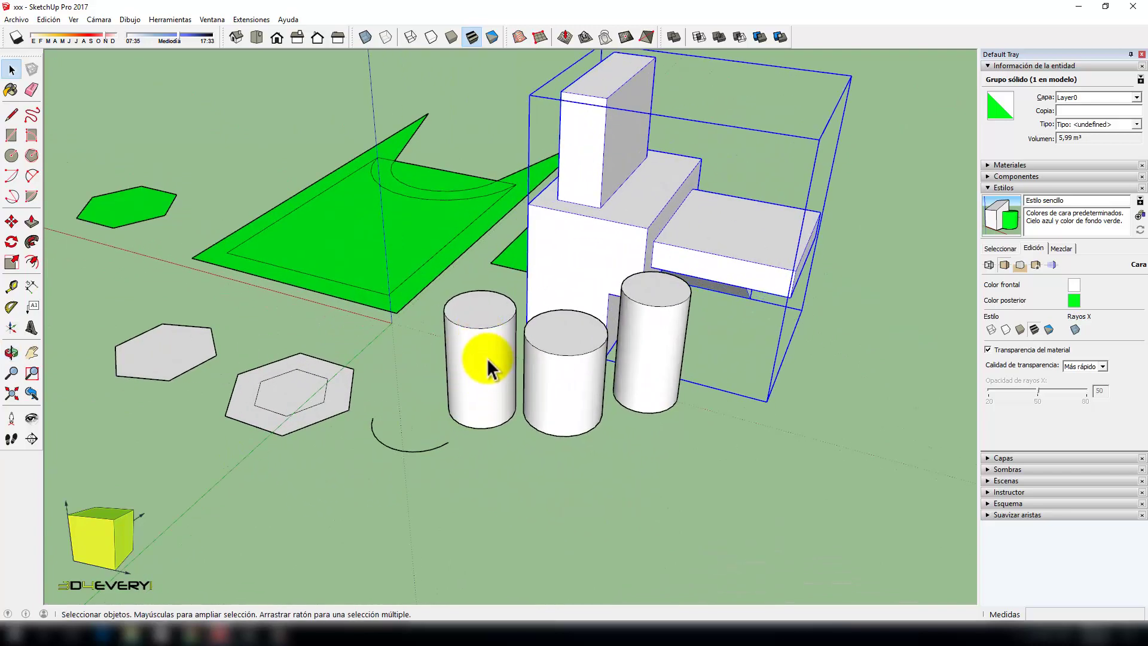
Step: Make the left cylinder its own 0,5 m³ solid group and select it to verify
{"action": "triple_click", "coordinate": [483, 353]}
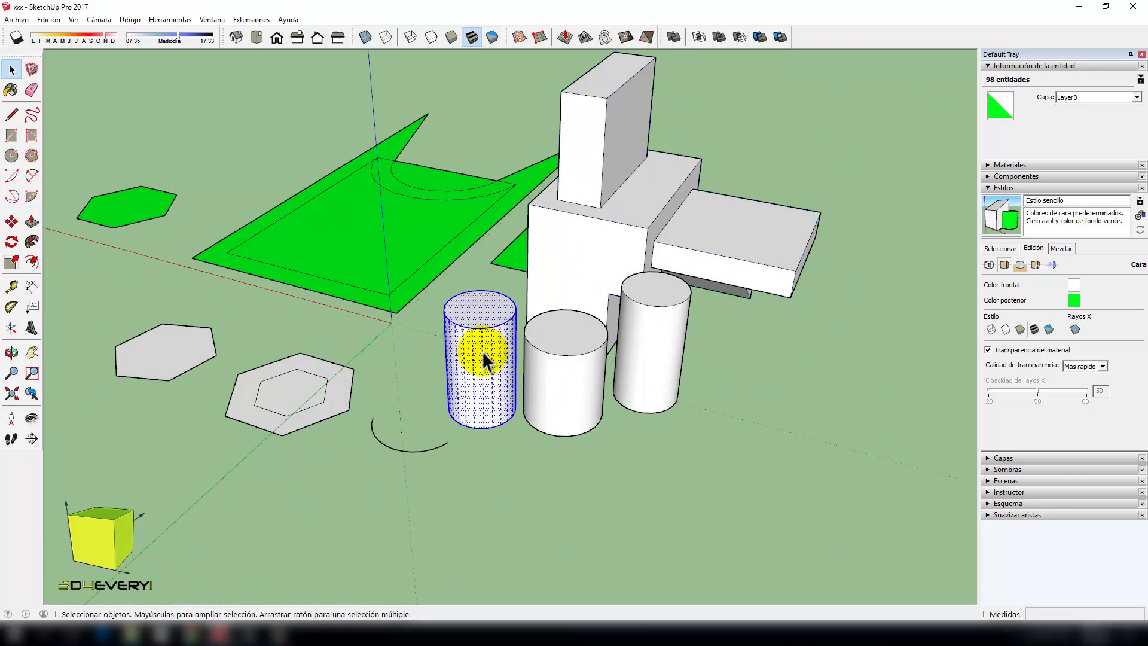
{"action": "right_click", "coordinate": [482, 351]}
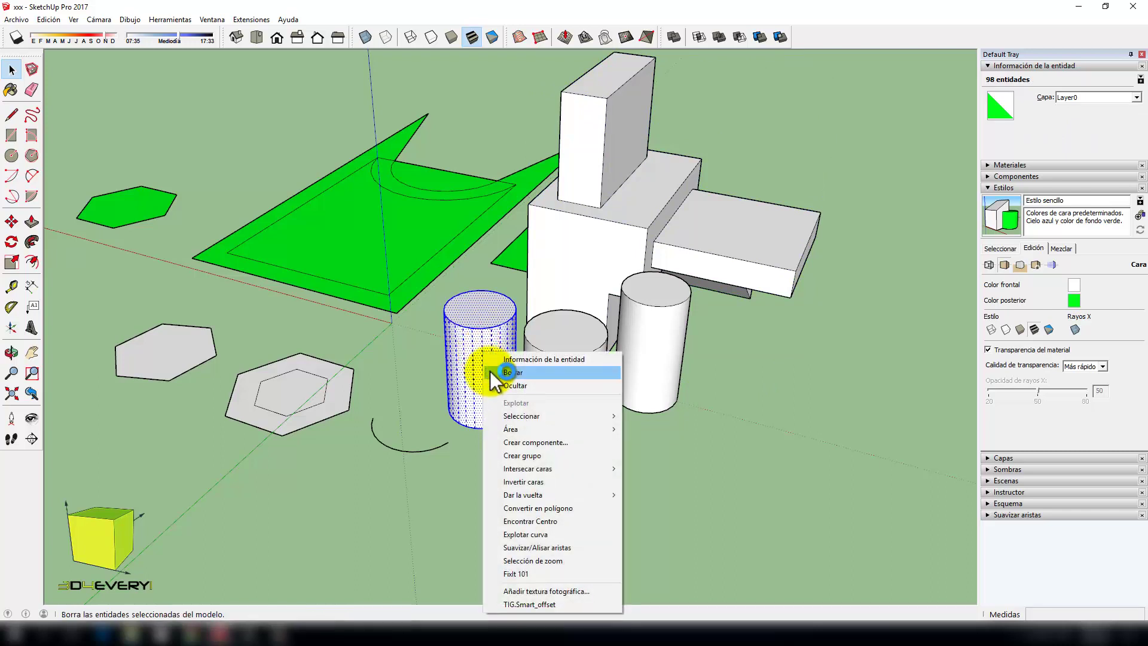
{"action": "mouse_move", "coordinate": [513, 429]}
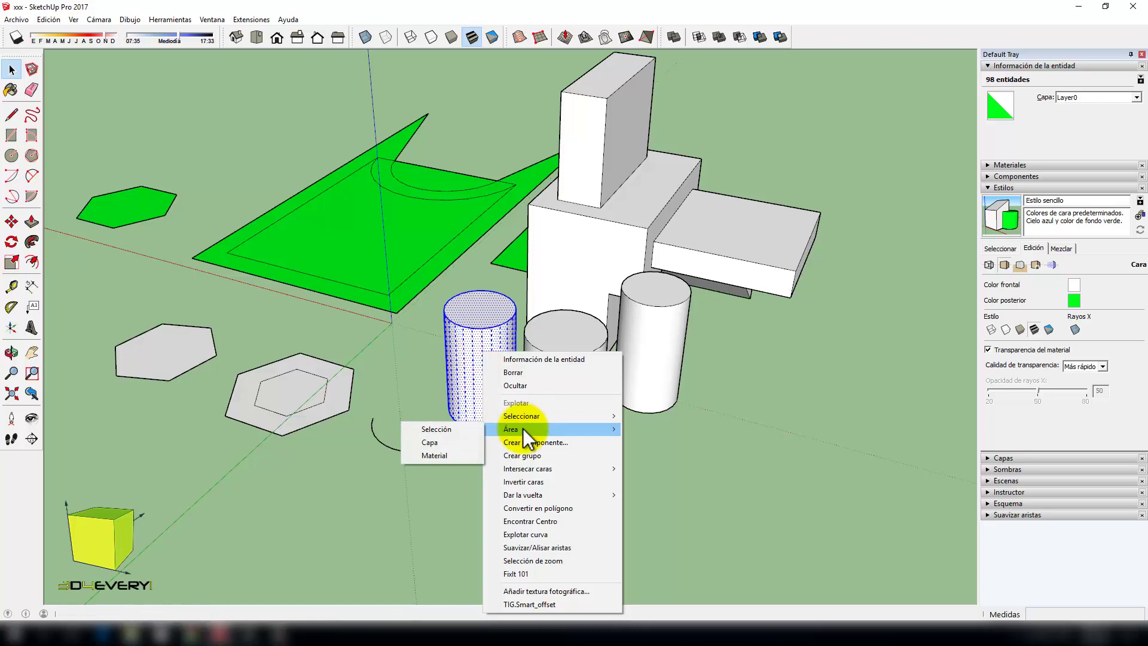
{"action": "left_click", "coordinate": [524, 456]}
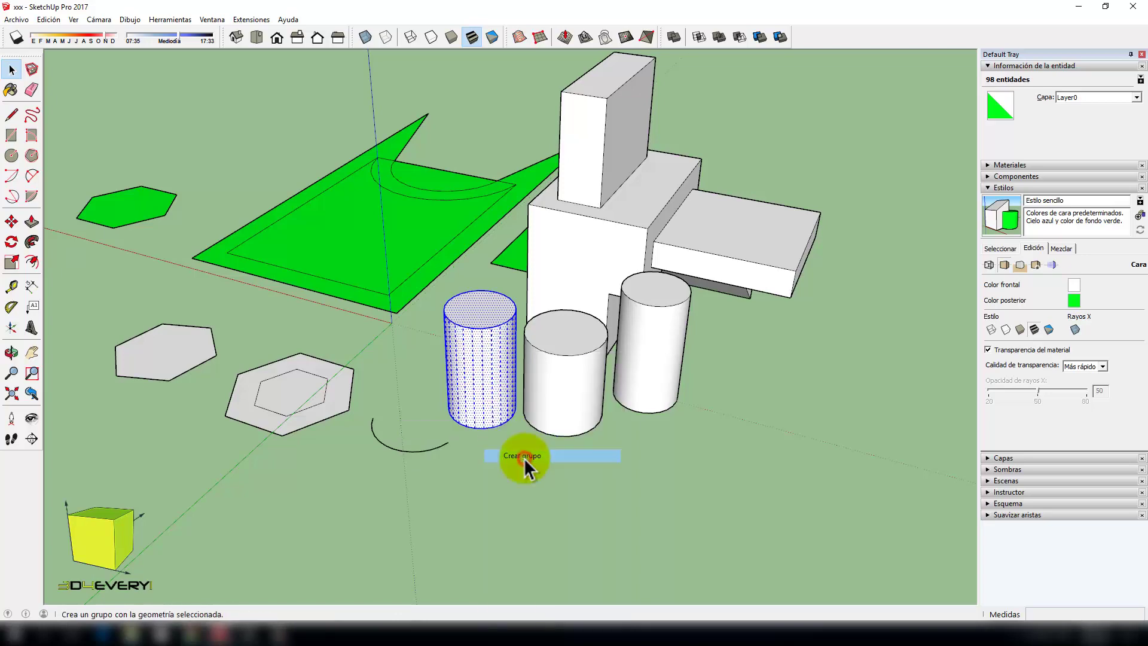
{"action": "left_click", "coordinate": [529, 473]}
{"action": "scroll", "coordinate": [528, 473], "scroll_direction": "down", "scroll_amount": 2}
{"action": "scroll", "coordinate": [515, 487], "scroll_direction": "down", "scroll_amount": 2}
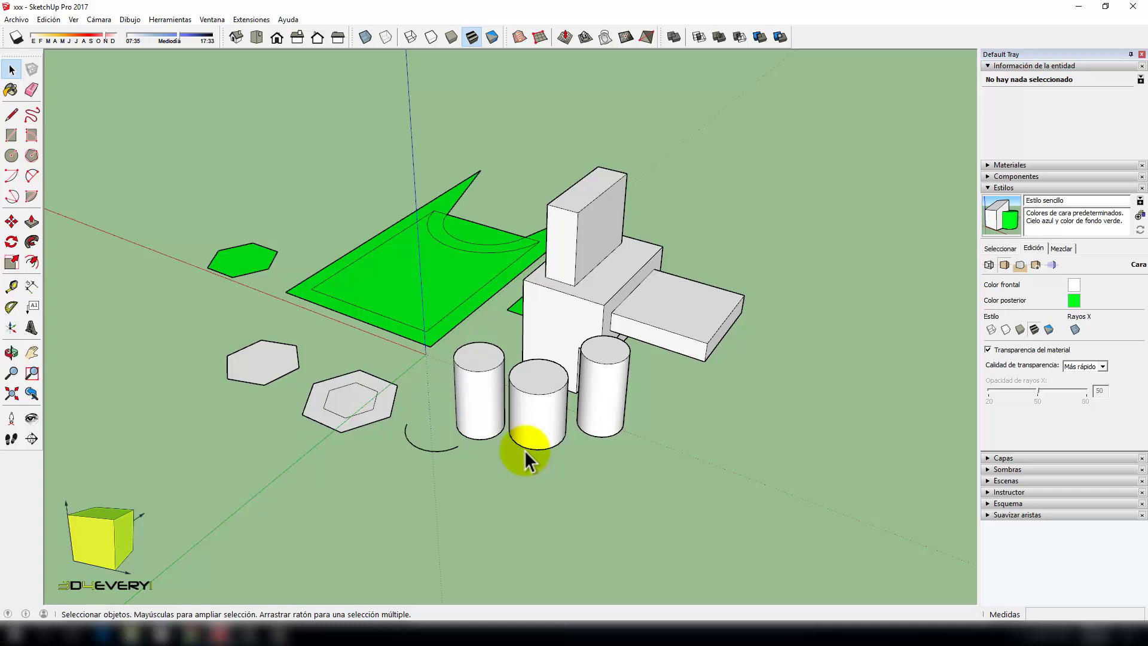
{"action": "left_click", "coordinate": [477, 432]}
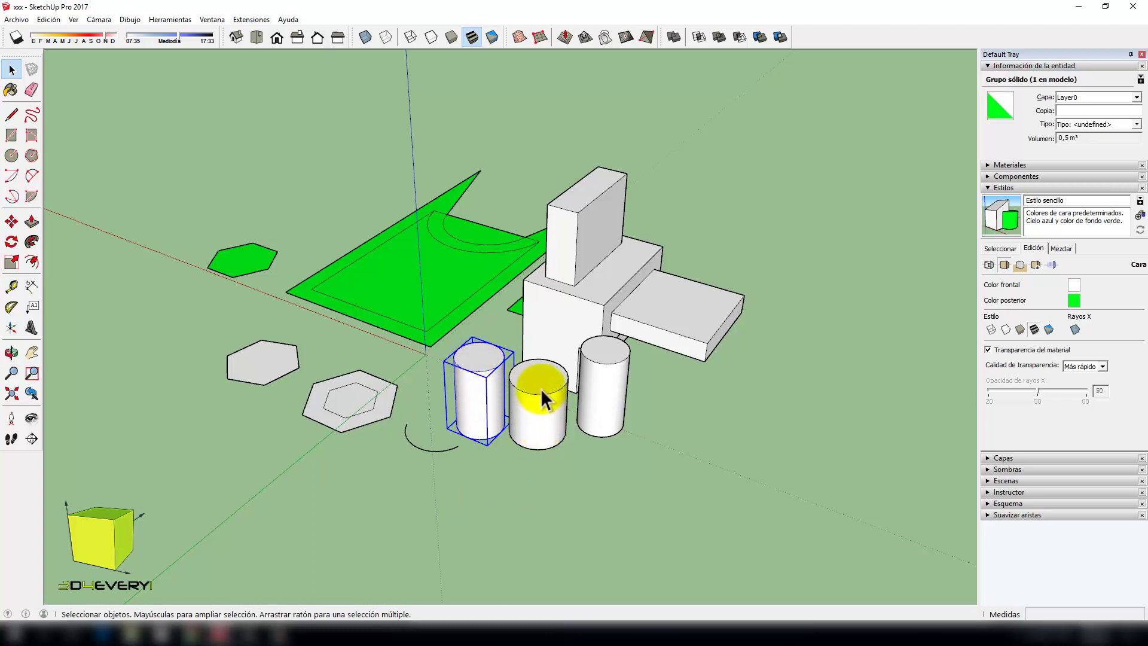
Step: Make the middle cylinder the component Componente#1 and select it to check
{"action": "triple_click", "coordinate": [547, 431]}
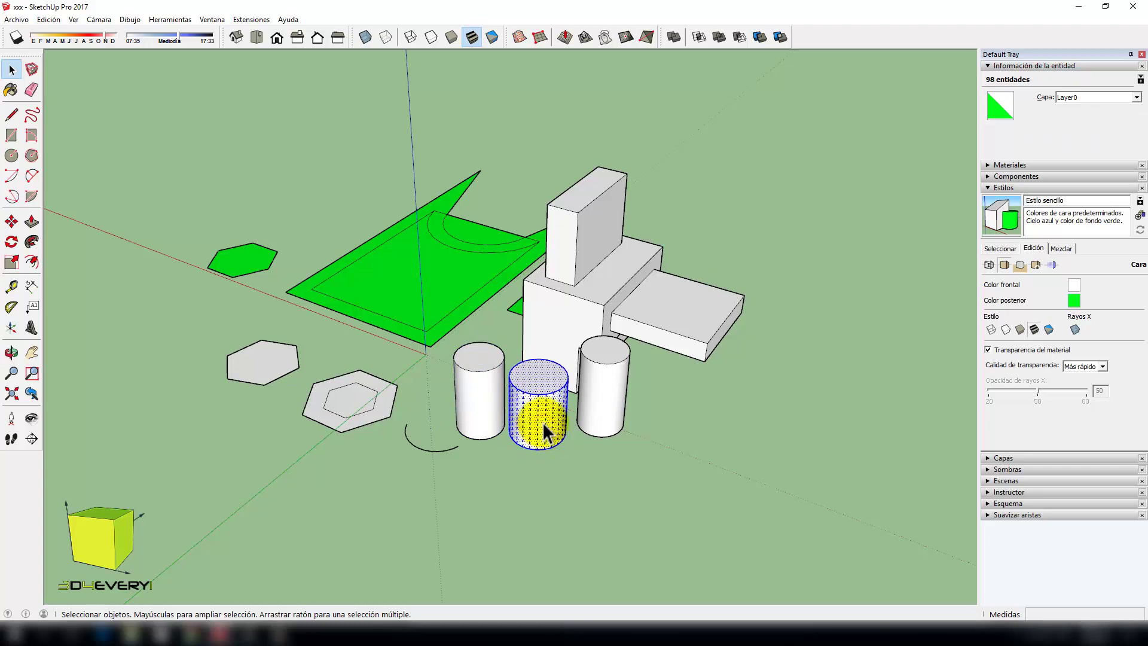
{"action": "right_click", "coordinate": [542, 421]}
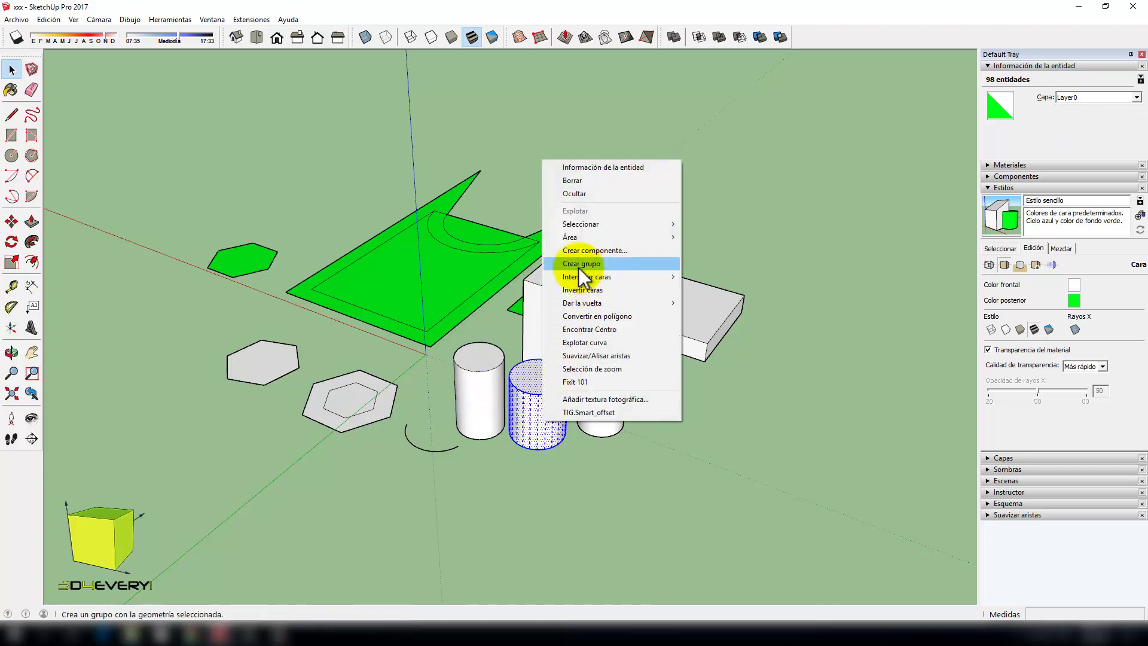
{"action": "left_click", "coordinate": [590, 251]}
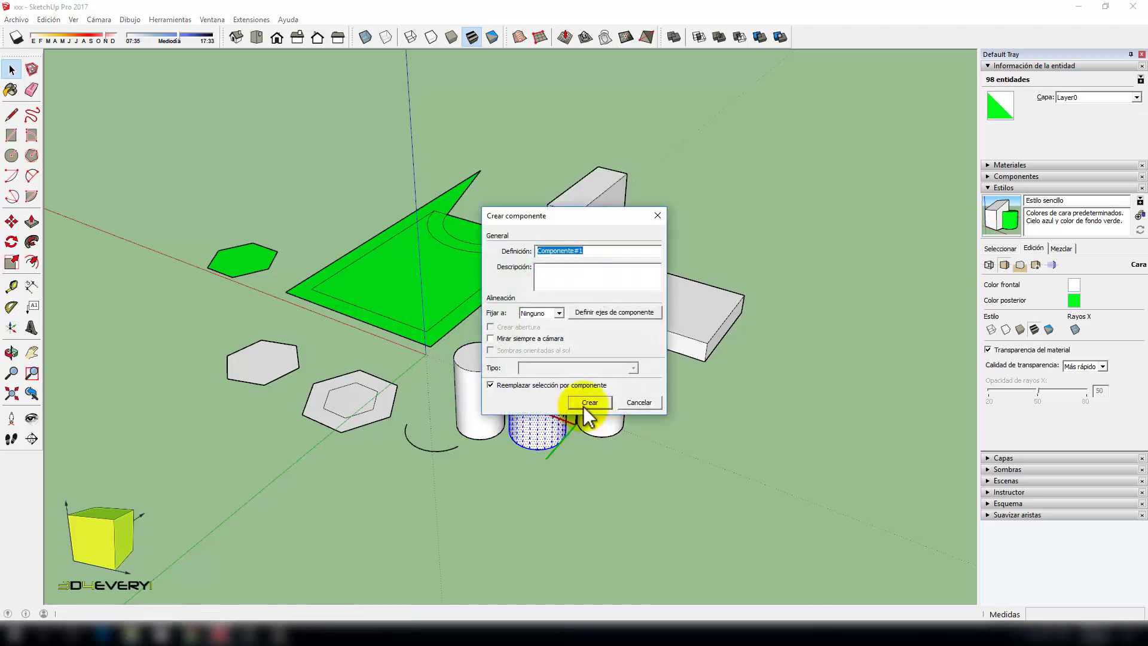
{"action": "left_click_drag", "start_coordinate": [593, 215], "coordinate": [795, 148]}
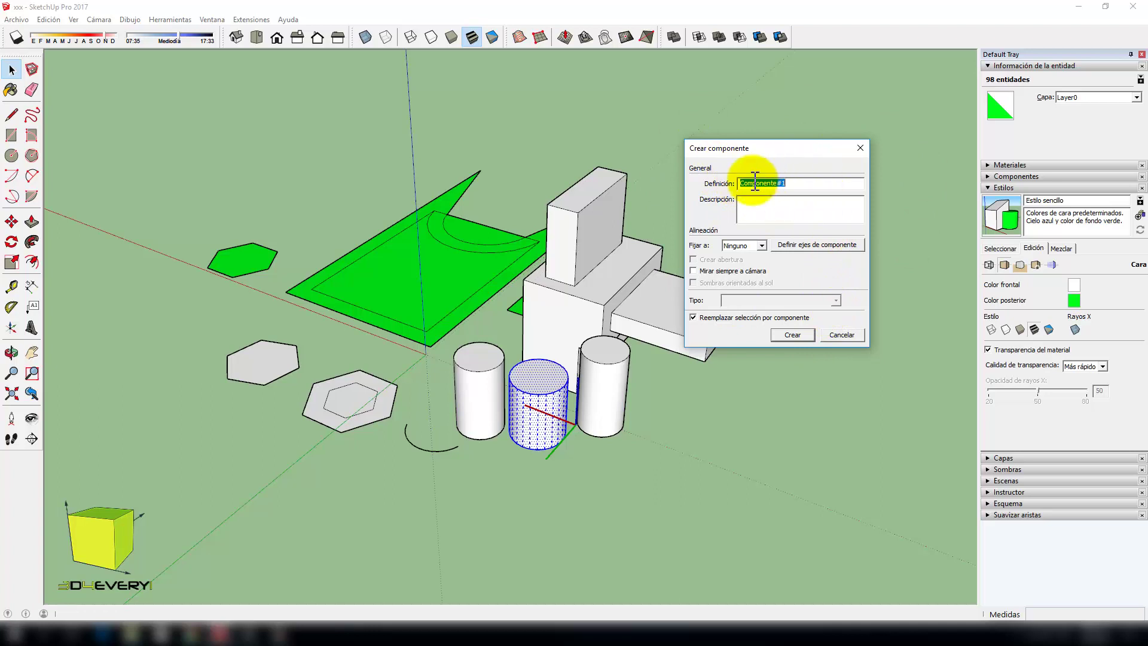
{"action": "left_click", "coordinate": [792, 335]}
{"action": "left_click", "coordinate": [552, 522]}
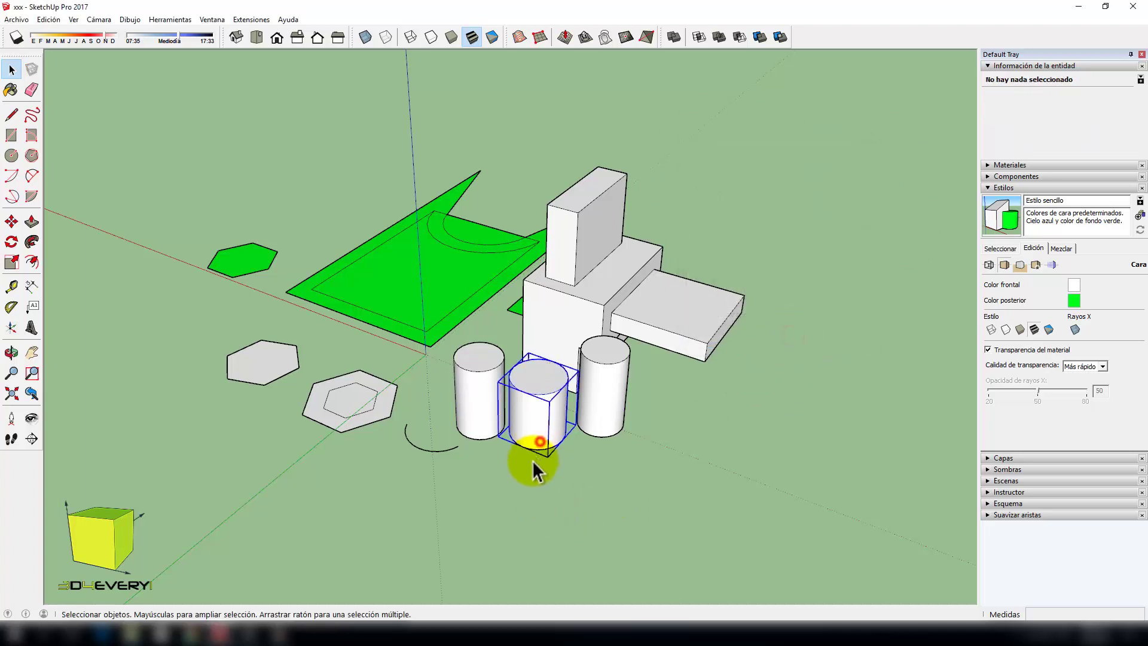
{"action": "left_click", "coordinate": [537, 442]}
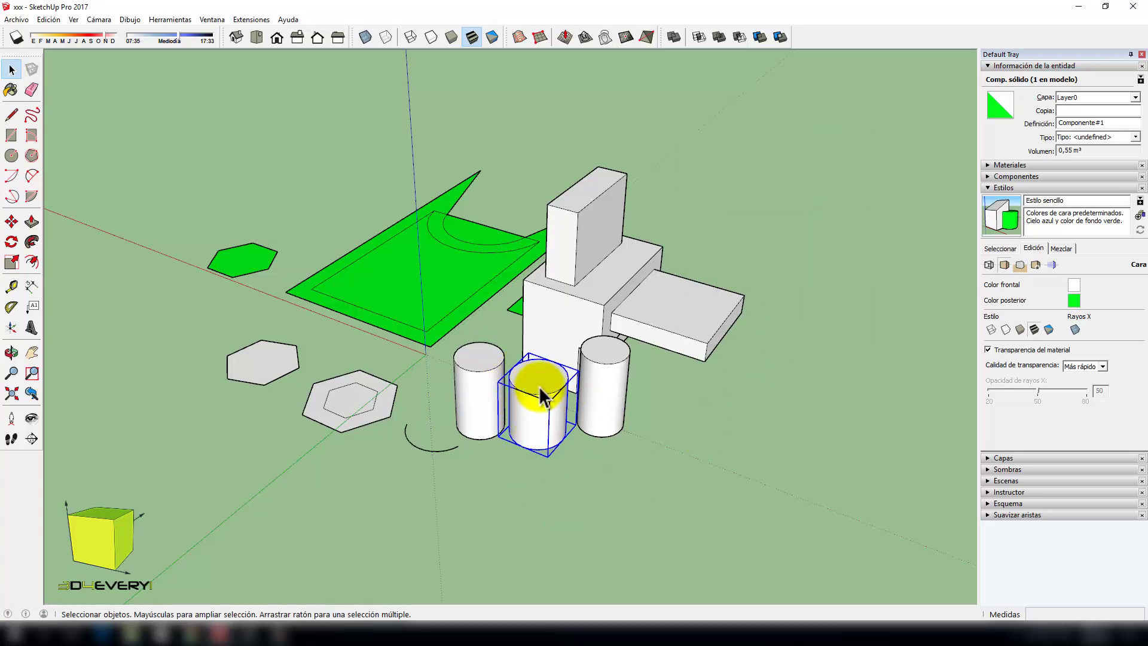
Step: Make the right cylinder the component Componente#2 and collapse the Estilos panel
{"action": "left_click", "coordinate": [609, 417]}
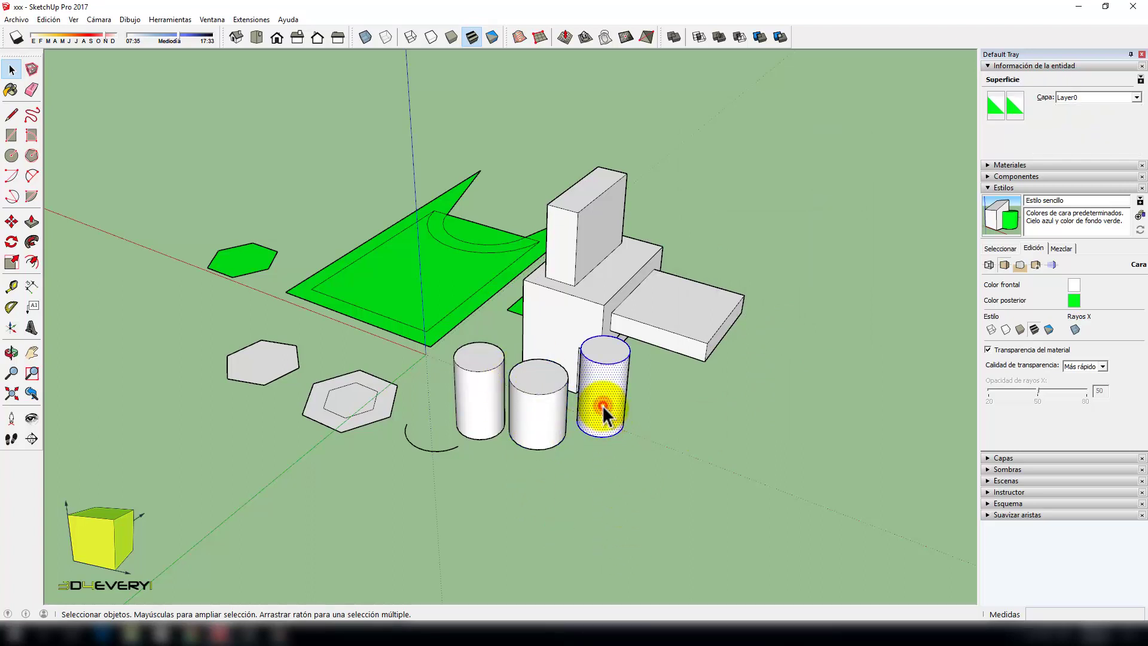
{"action": "triple_click", "coordinate": [604, 413]}
{"action": "right_click", "coordinate": [603, 418]}
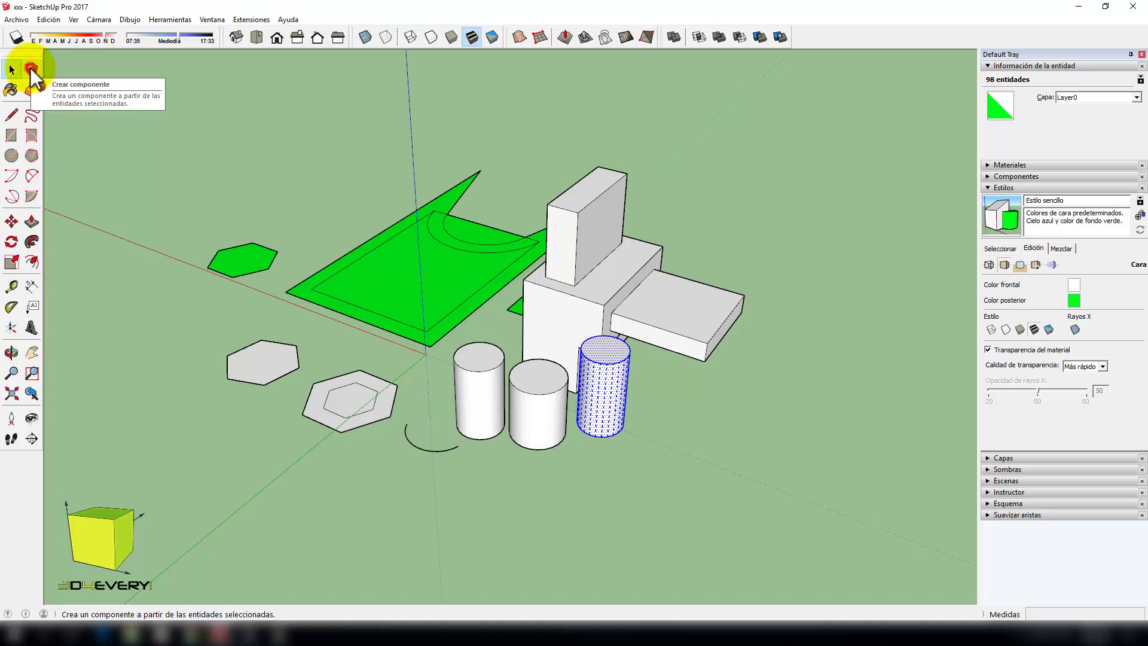
{"action": "left_click", "coordinate": [32, 70]}
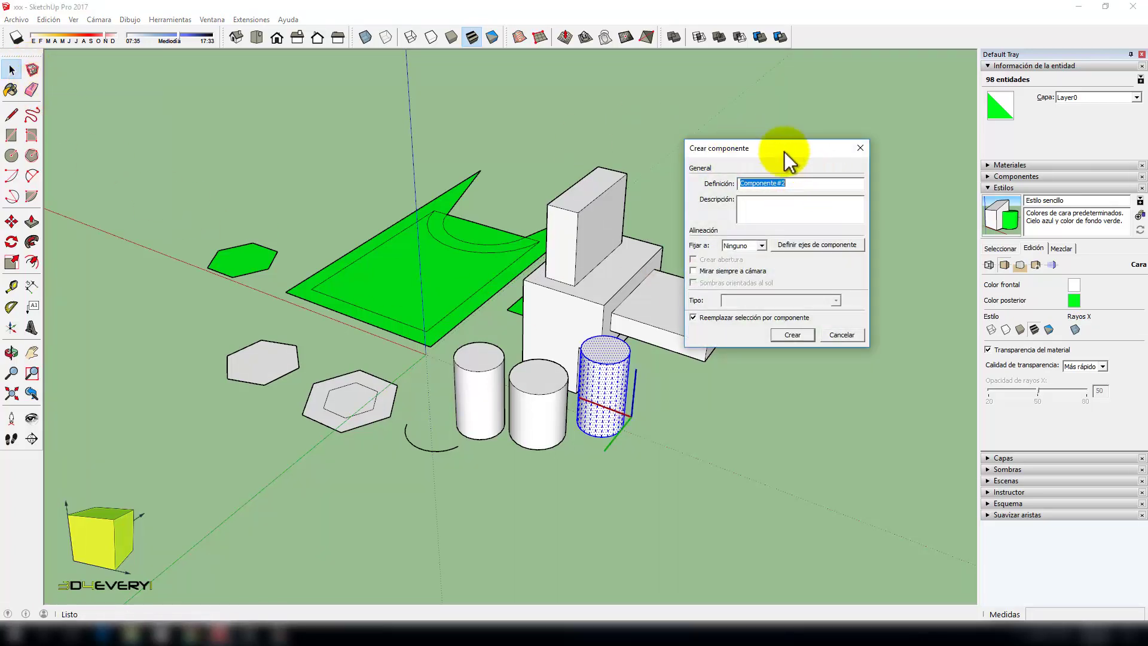
{"action": "left_click_drag", "start_coordinate": [776, 159], "coordinate": [787, 134]}
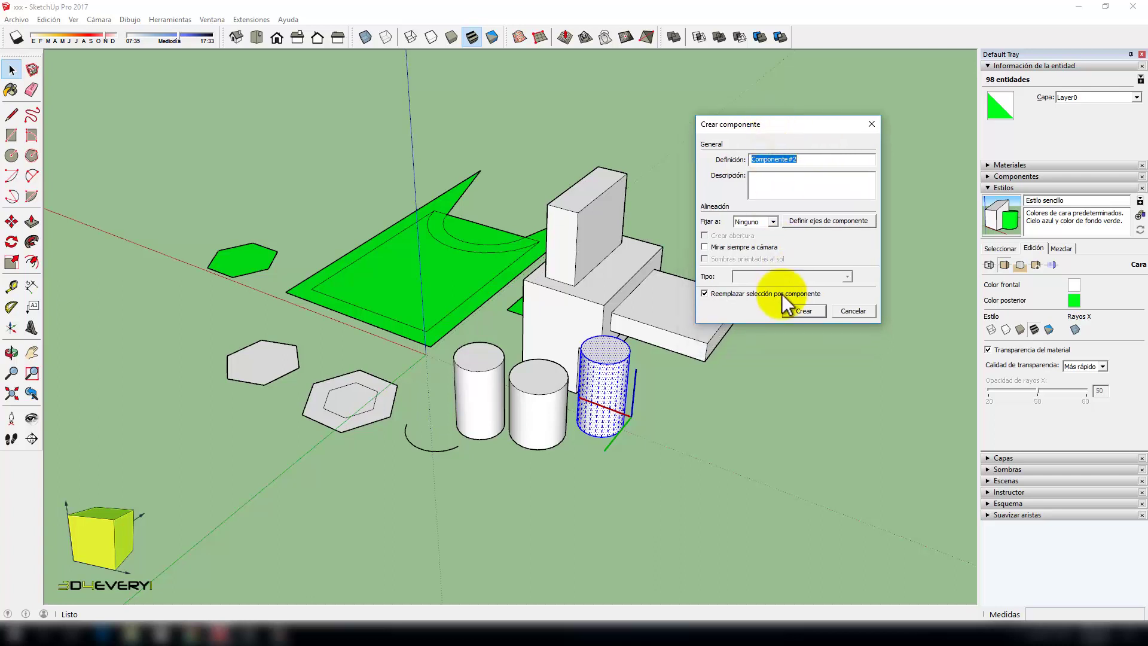
{"action": "left_click", "coordinate": [804, 311]}
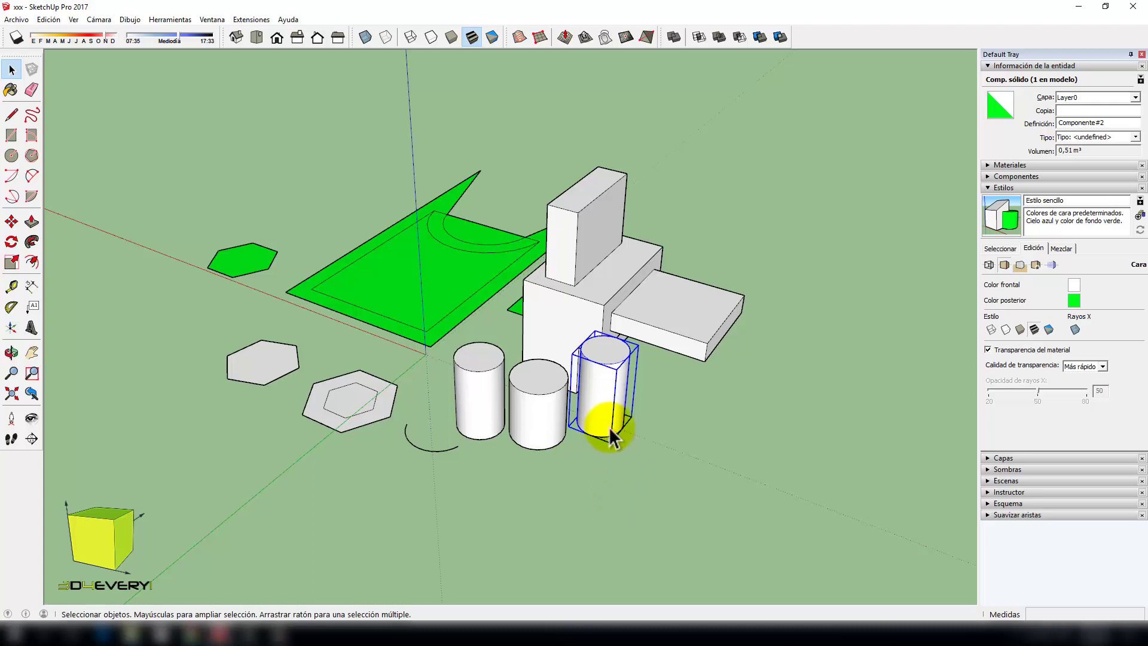
{"action": "left_click", "coordinate": [1065, 187]}
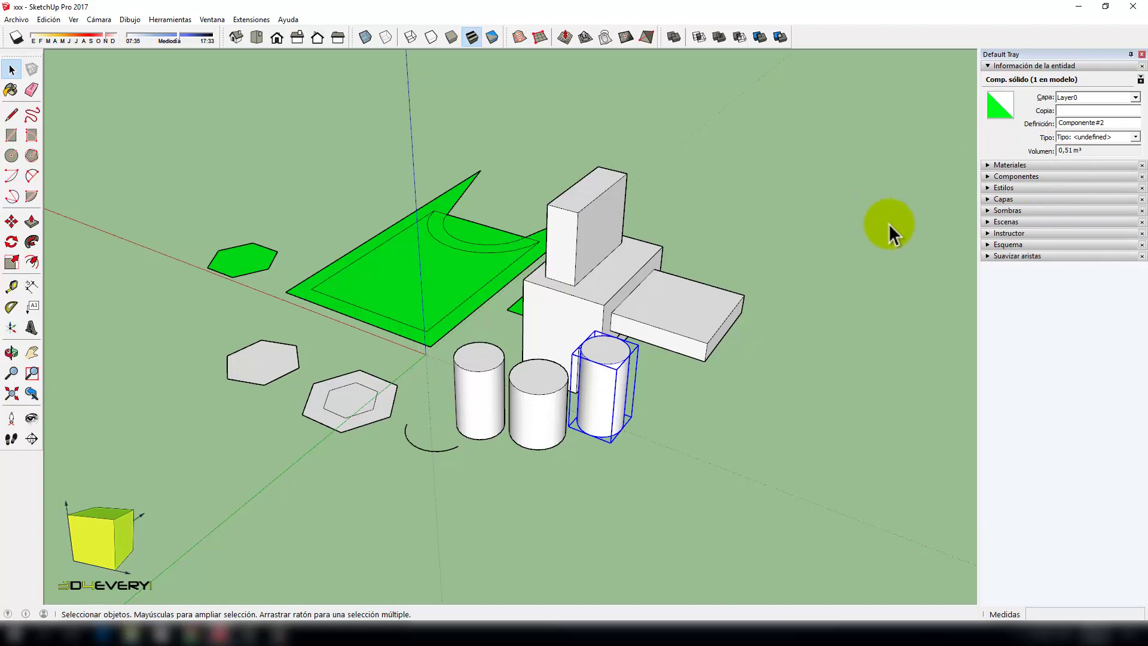
{"action": "left_click", "coordinate": [1014, 245]}
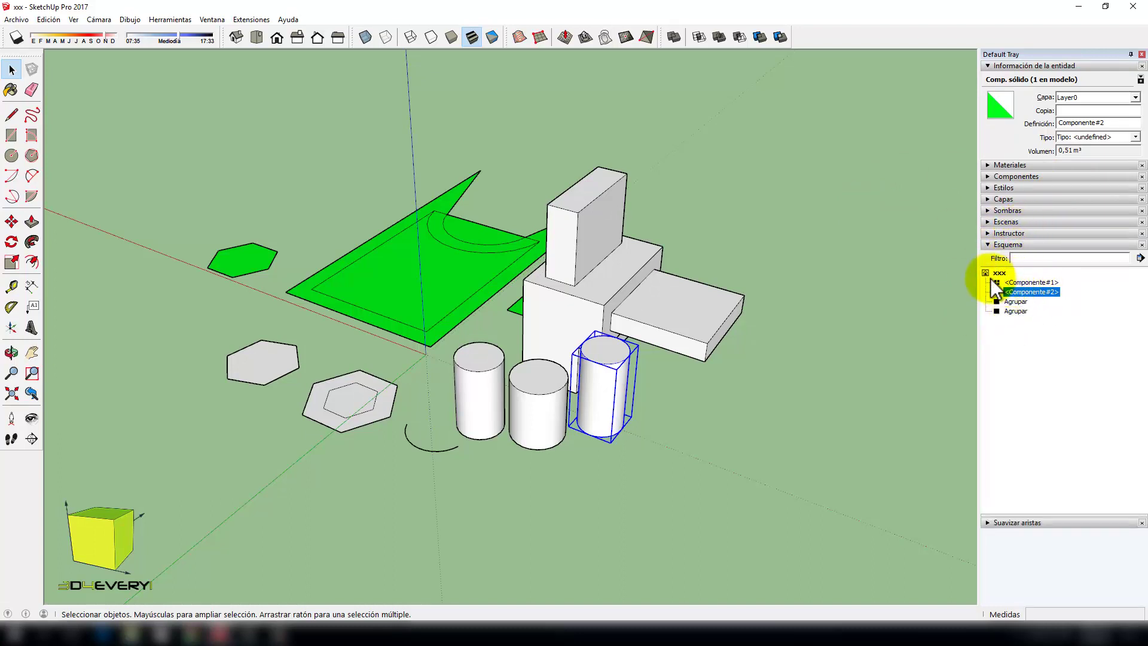
{"action": "left_click", "coordinate": [1026, 282]}
{"action": "left_click", "coordinate": [1026, 282]}
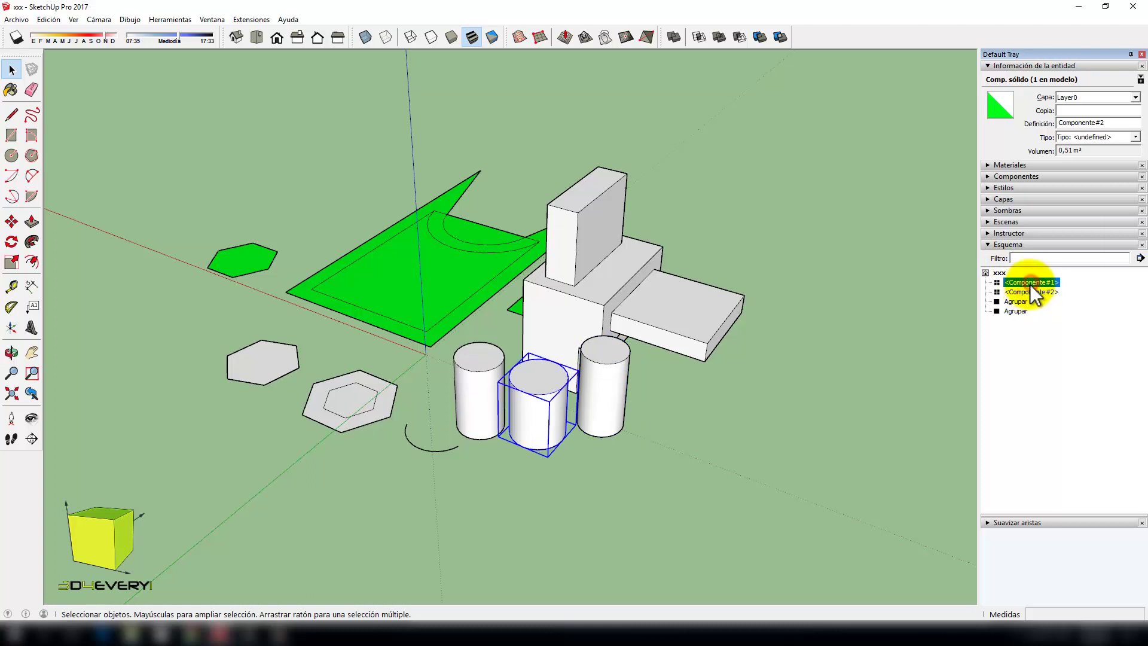
{"action": "left_click", "coordinate": [1027, 282]}
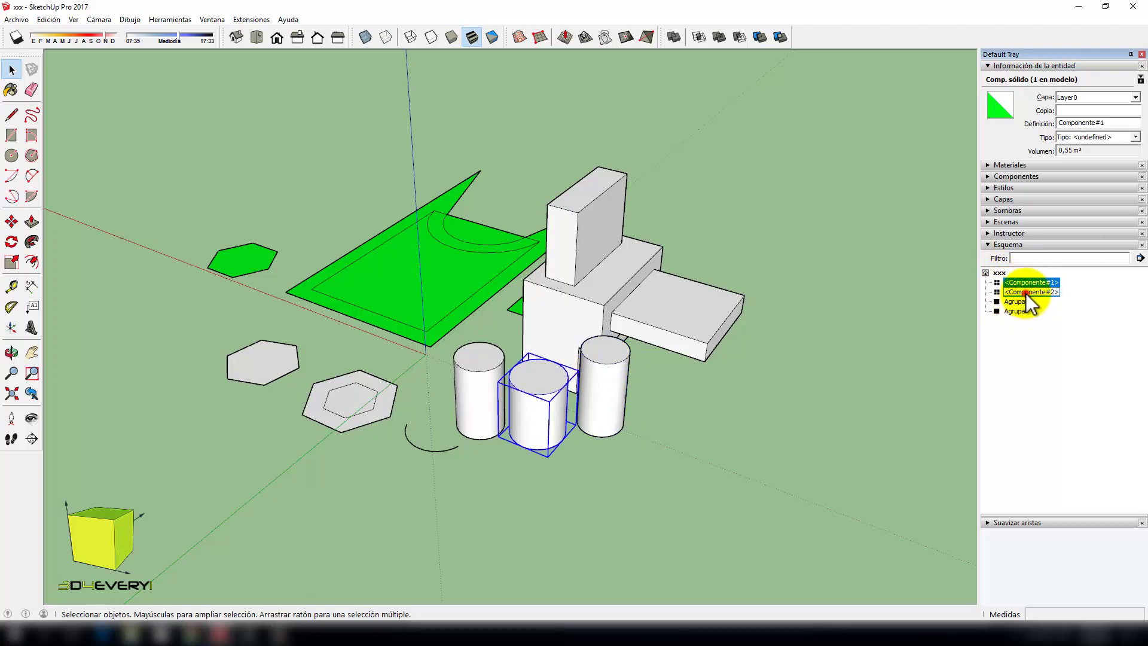
{"action": "left_click", "coordinate": [1028, 292]}
{"action": "left_click", "coordinate": [1024, 292]}
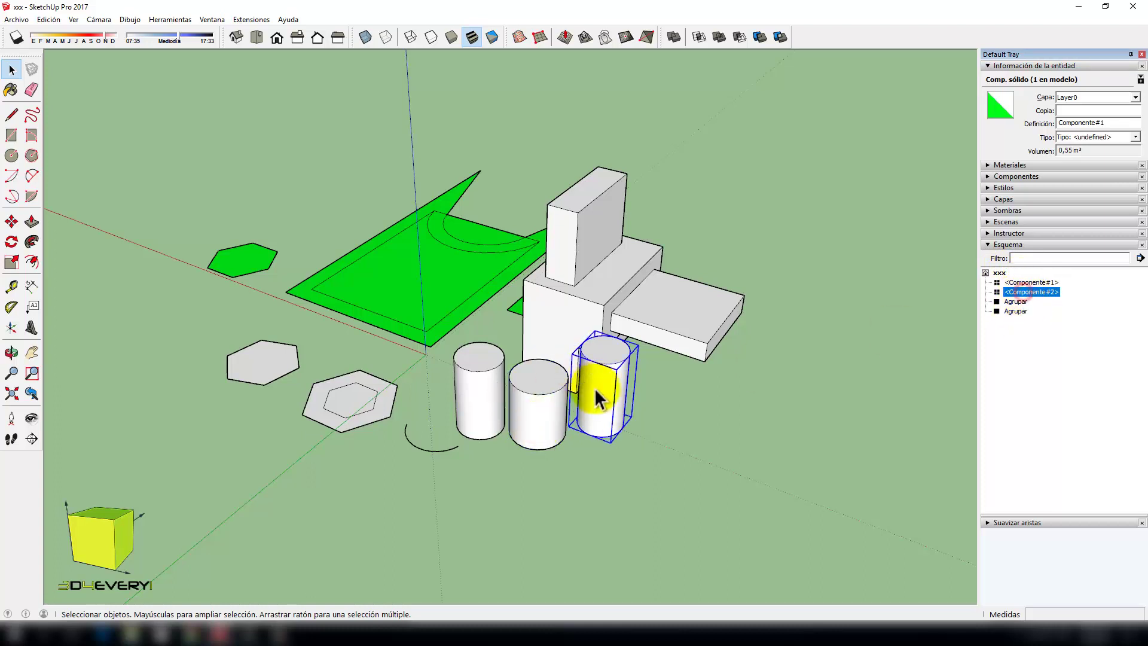
{"action": "left_click", "coordinate": [1016, 302]}
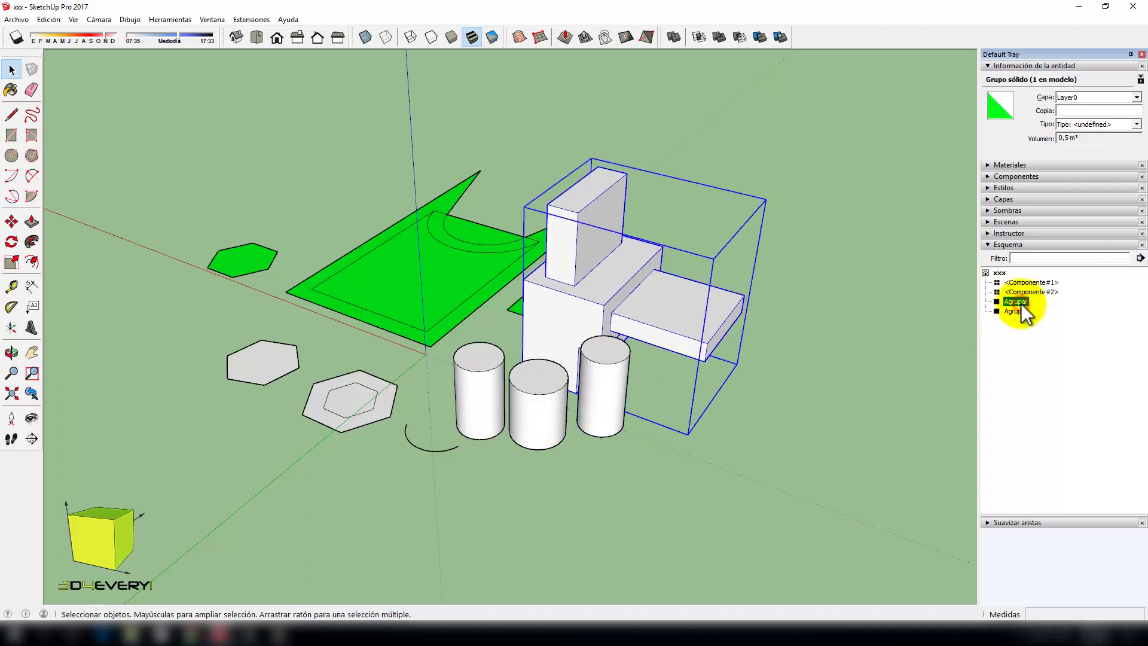
{"action": "left_click", "coordinate": [1016, 311]}
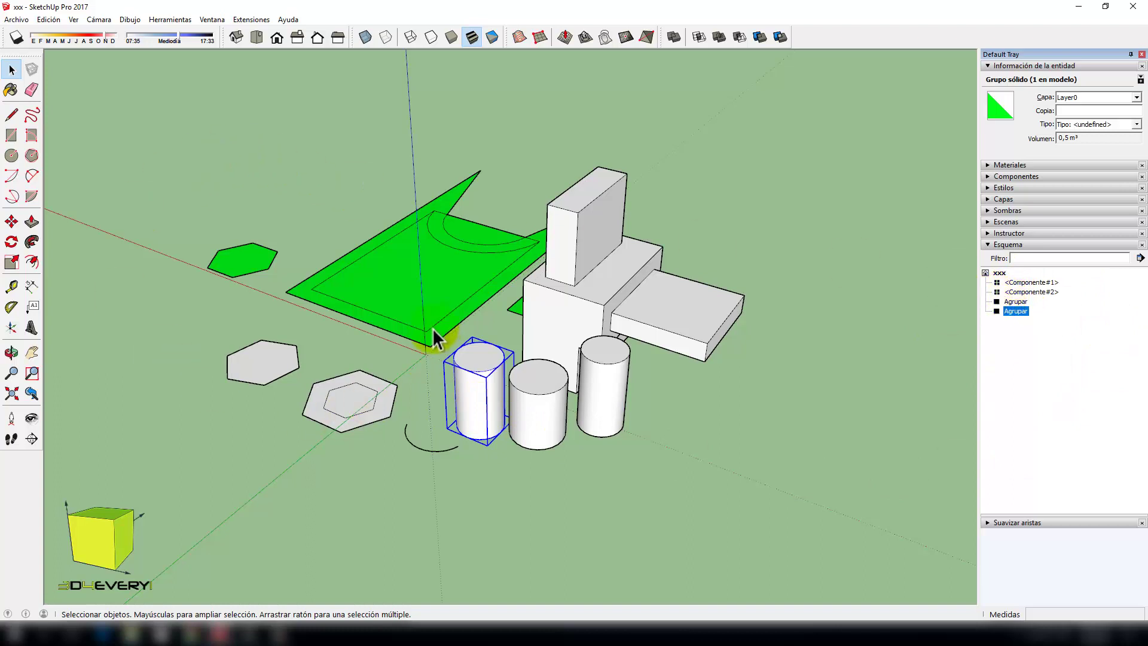
{"action": "left_click", "coordinate": [412, 293]}
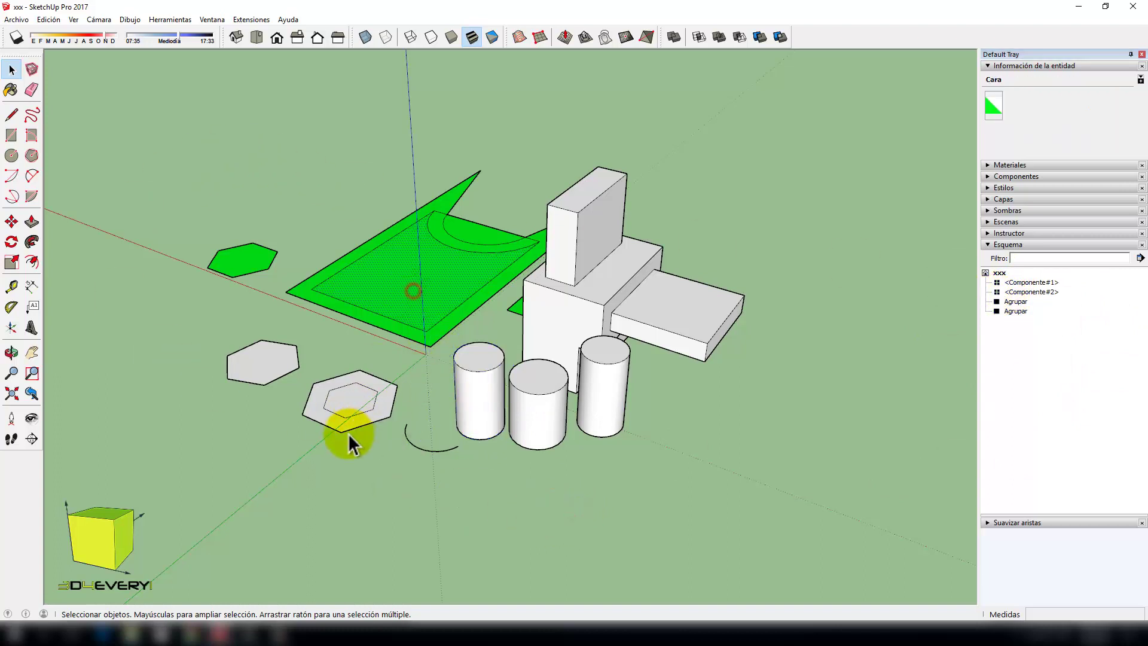
{"action": "left_click", "coordinate": [390, 333]}
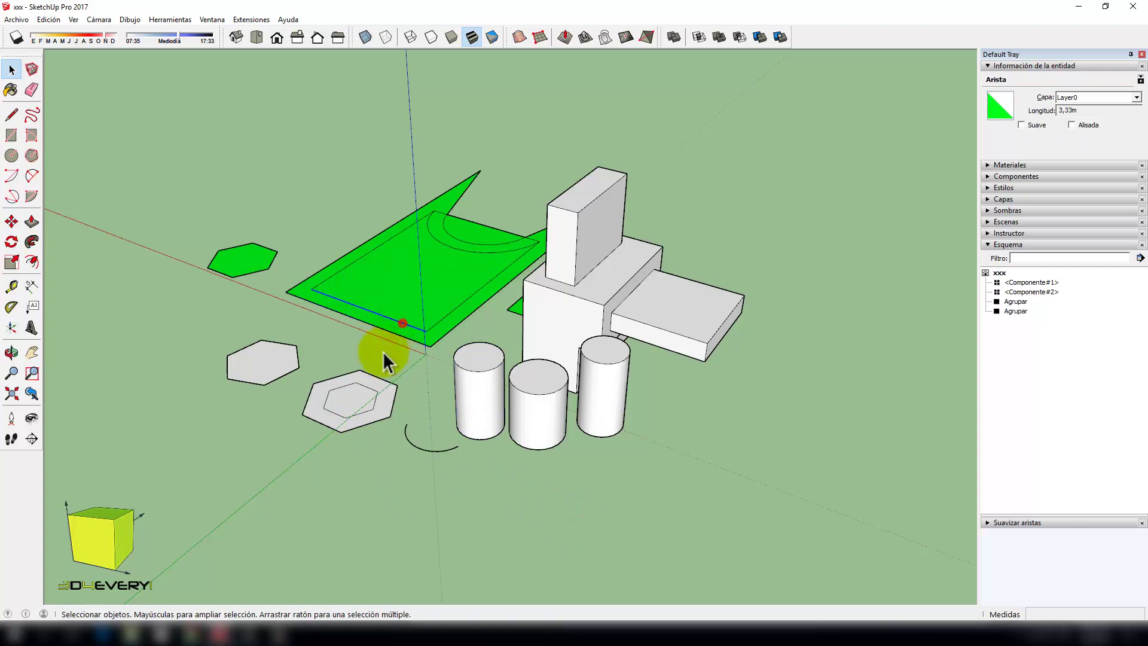
{"action": "left_click", "coordinate": [527, 518]}
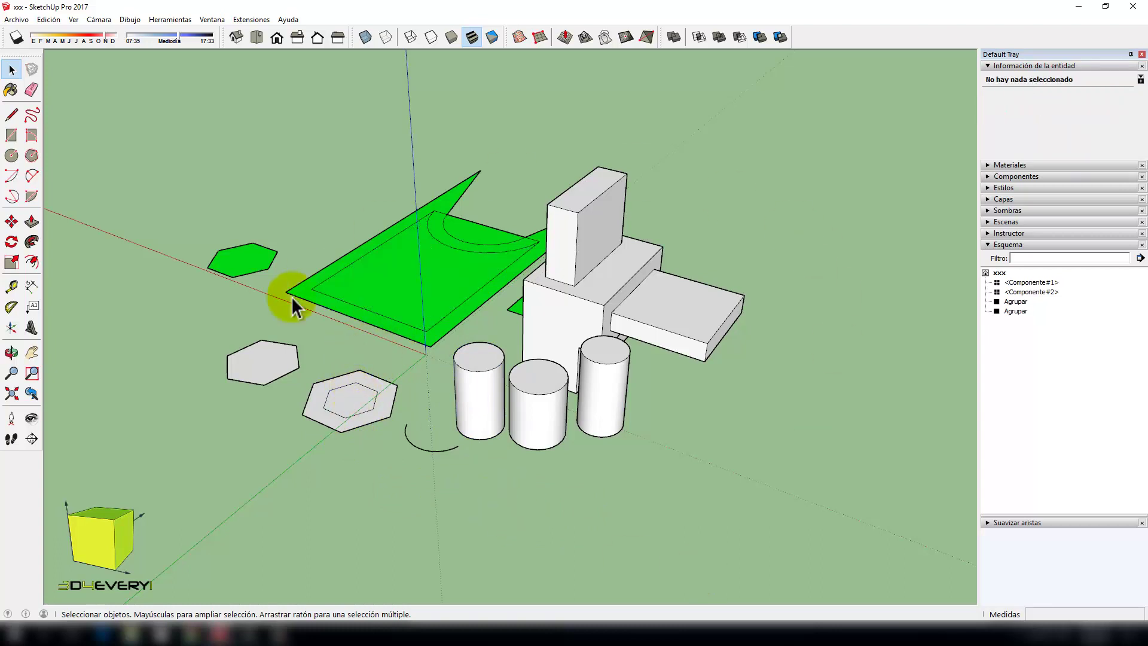
Step: Save the xxx model, orbit the view, then begin a new blank Sin título model
{"action": "left_click", "coordinate": [17, 20]}
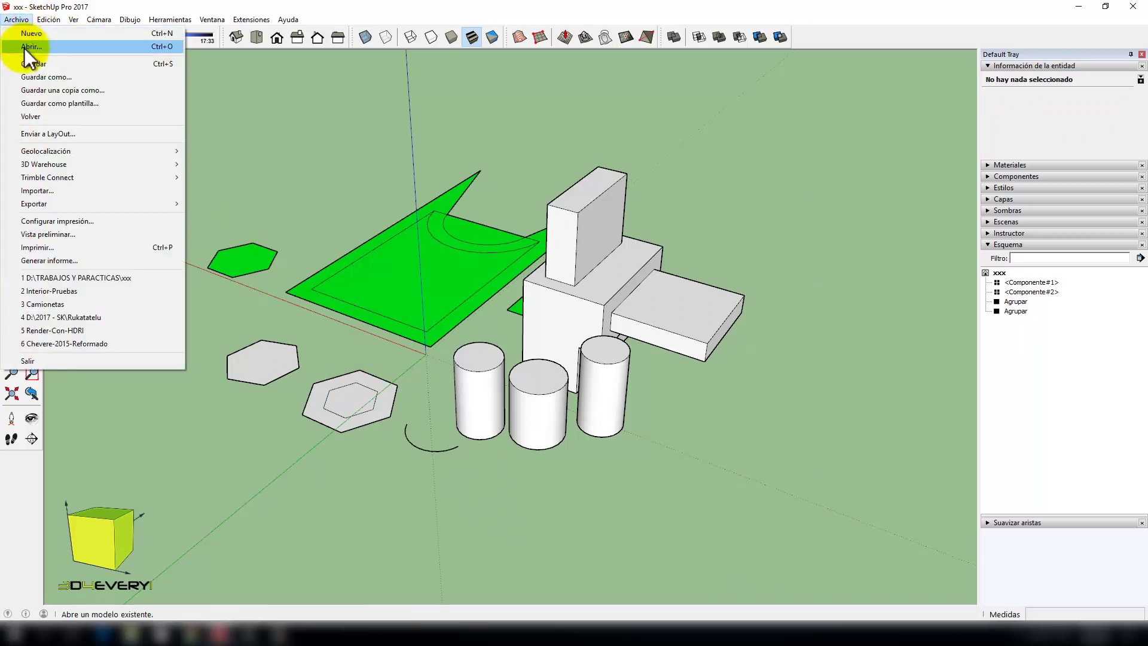
{"action": "left_click", "coordinate": [27, 64]}
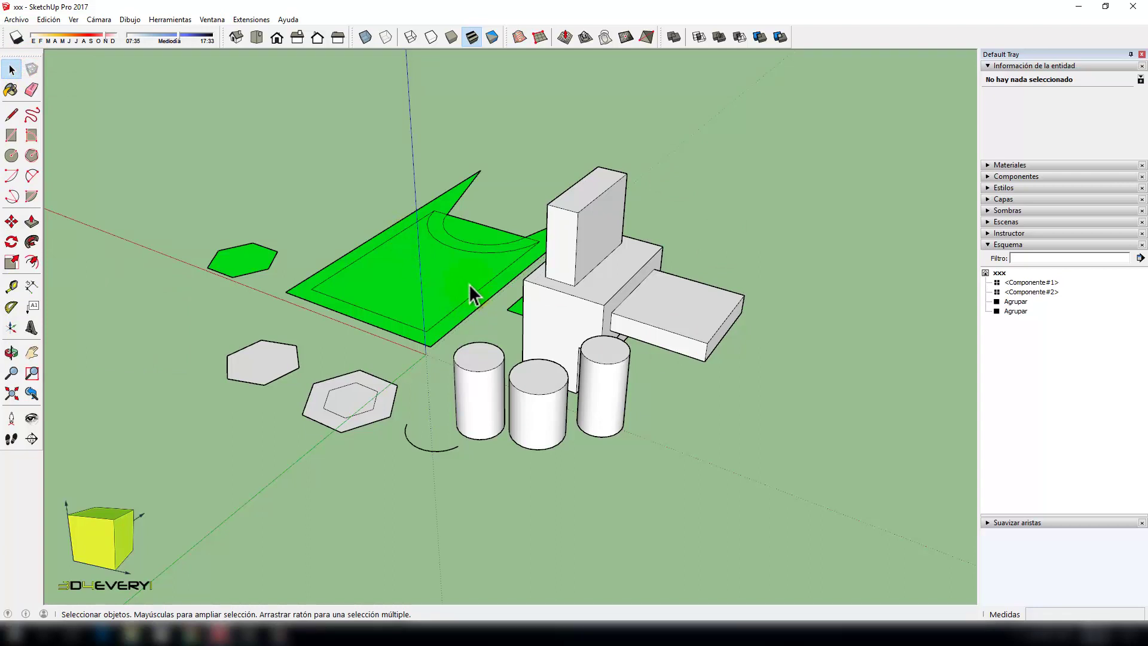
{"action": "left_click", "coordinate": [447, 330]}
{"action": "middle_click_drag", "start_coordinate": [481, 329], "coordinate": [426, 404]}
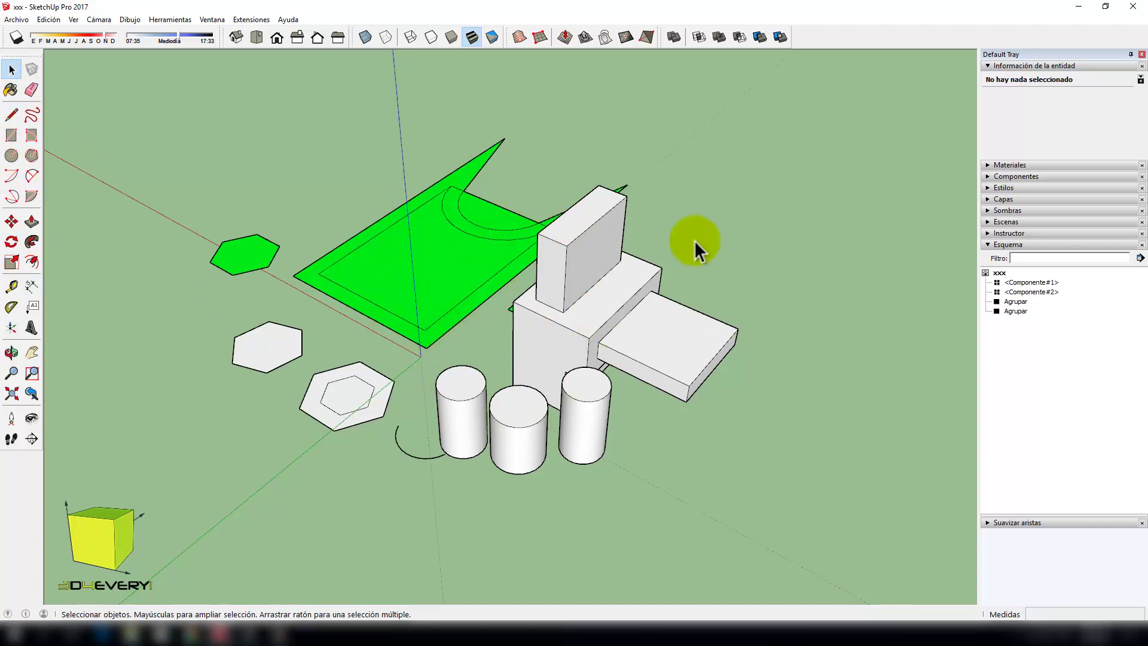
{"action": "left_click", "coordinate": [18, 19]}
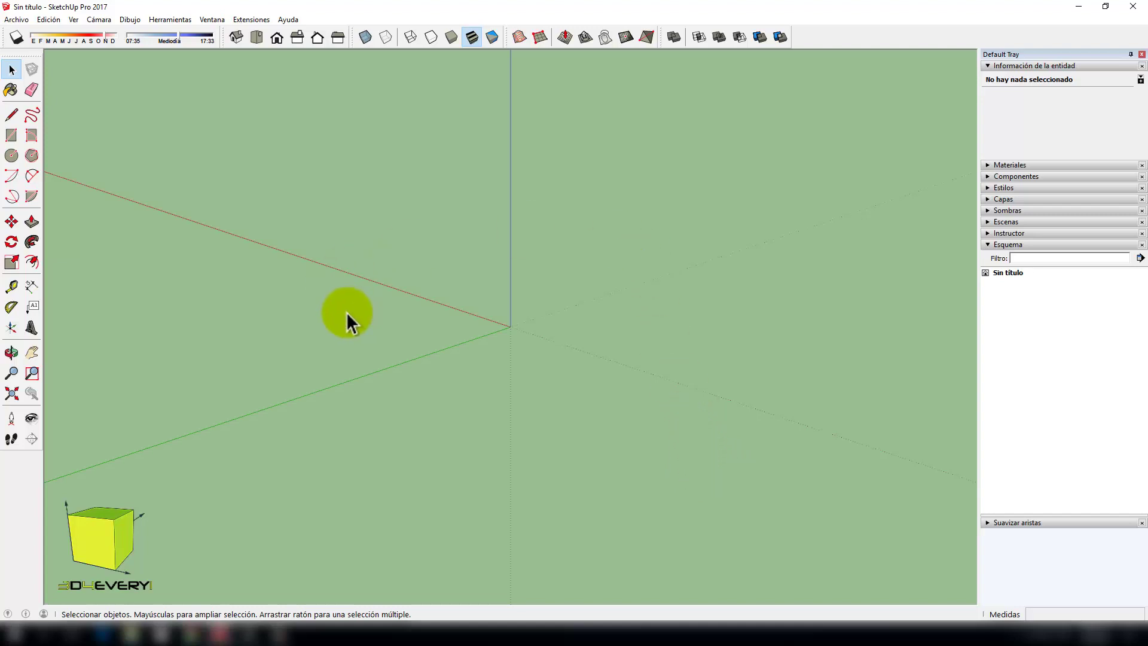
Step: Draw two ground edges along the red and green axes and a closed upright wall rectangle
{"action": "left_click", "coordinate": [11, 115]}
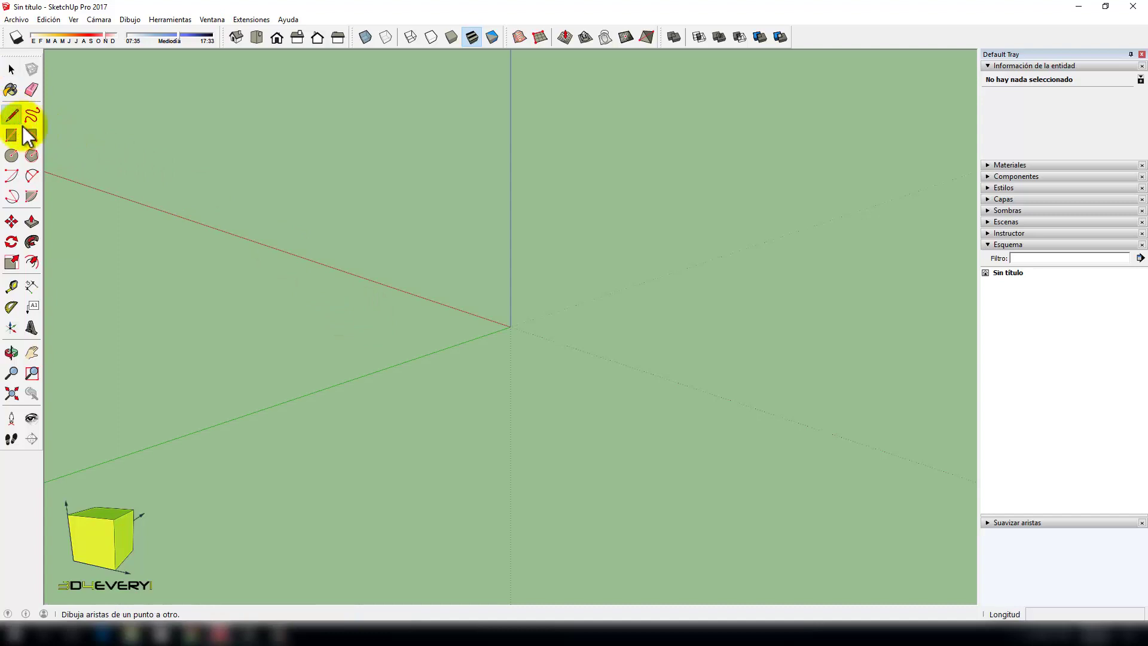
{"action": "left_click", "coordinate": [386, 312]}
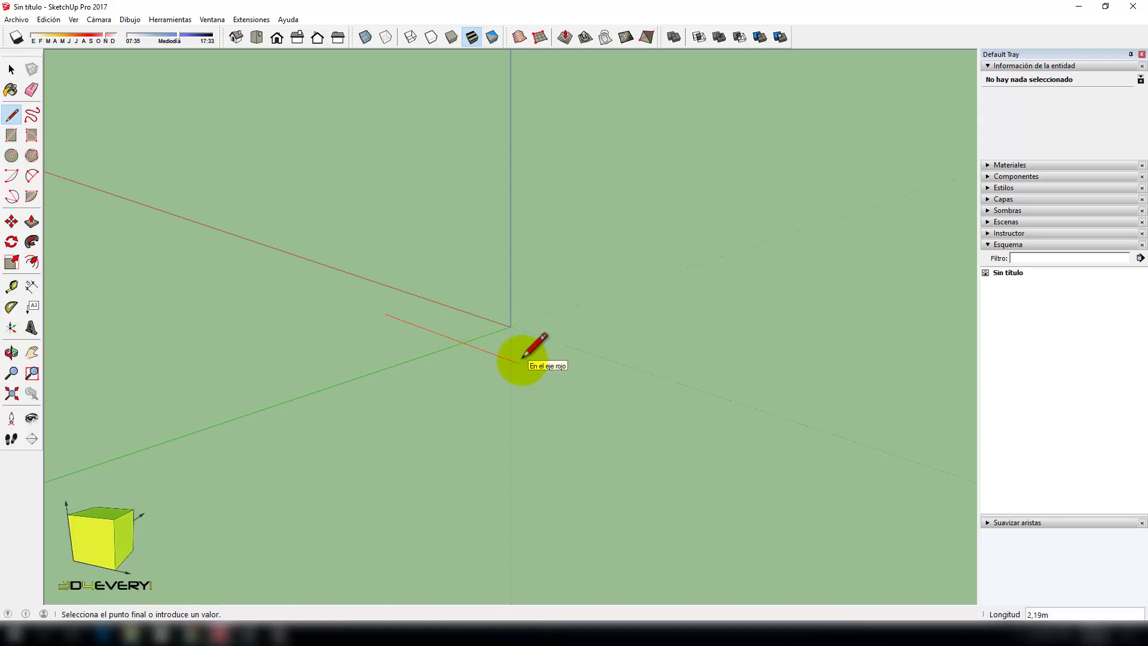
{"action": "left_click", "coordinate": [521, 362]}
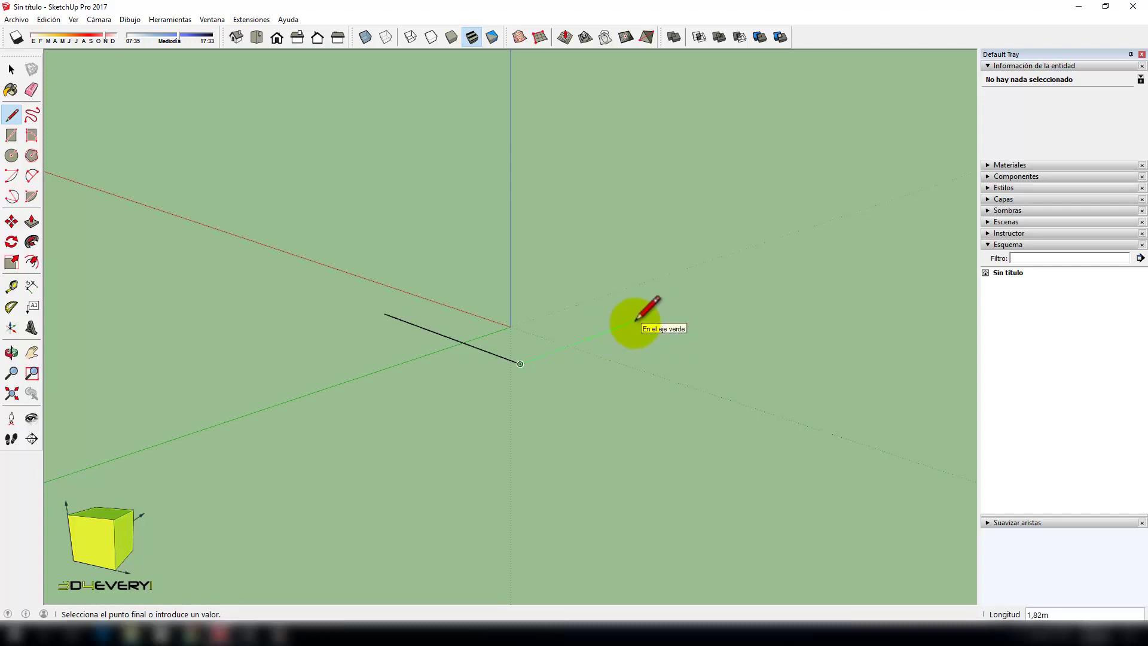
{"action": "left_click", "coordinate": [635, 322]}
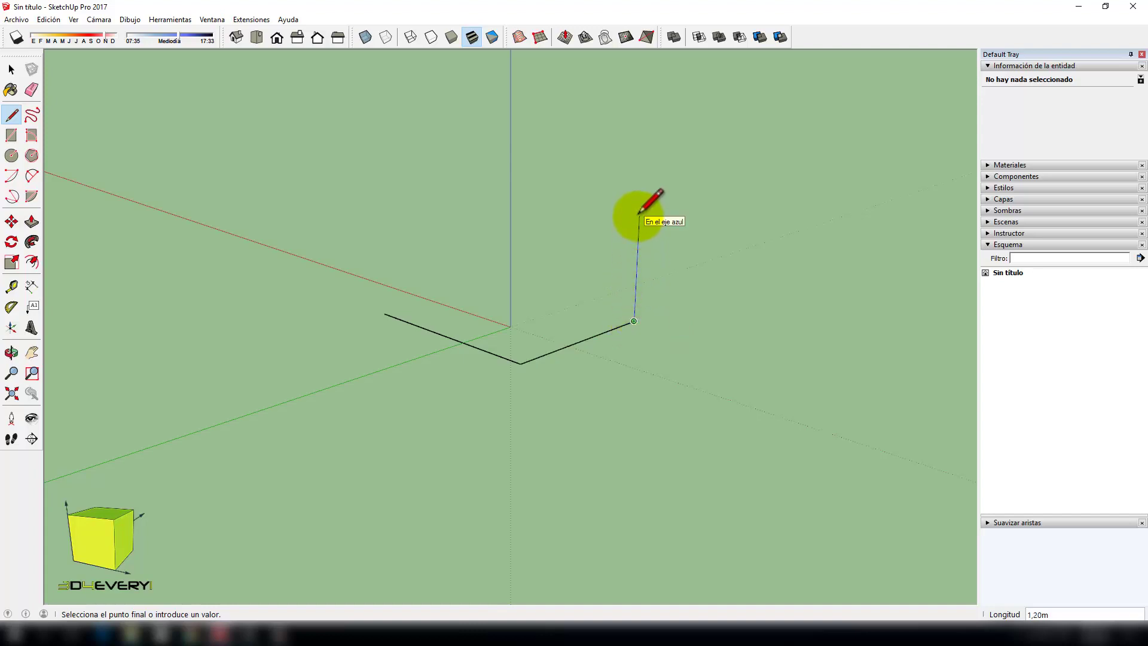
{"action": "left_click", "coordinate": [638, 216]}
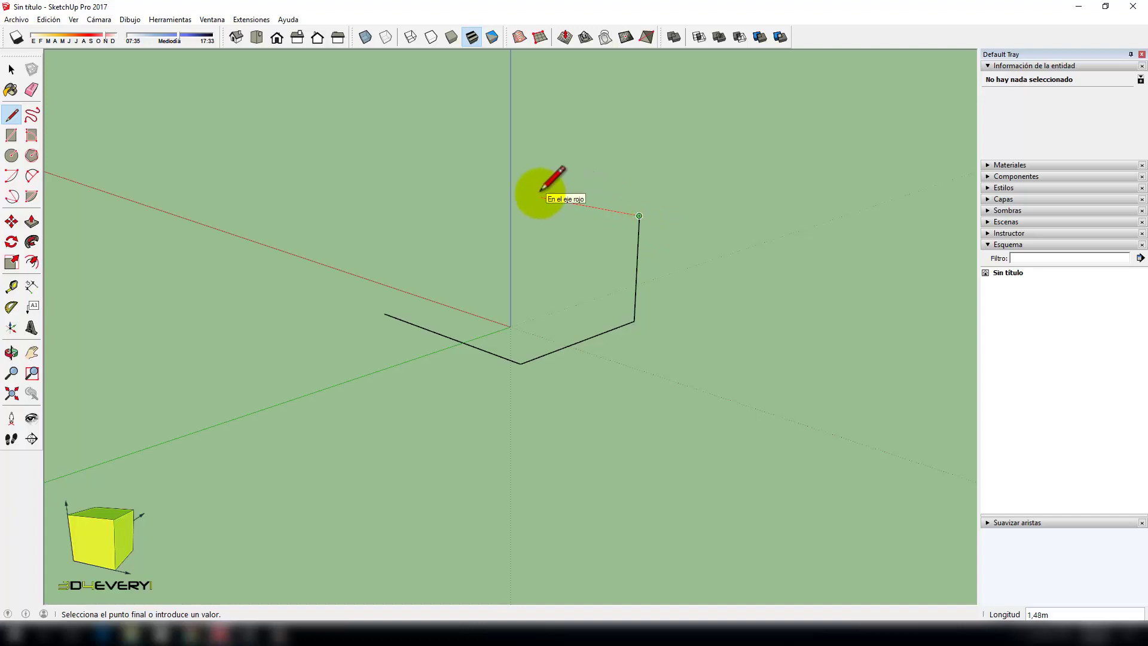
{"action": "left_click", "coordinate": [539, 197]}
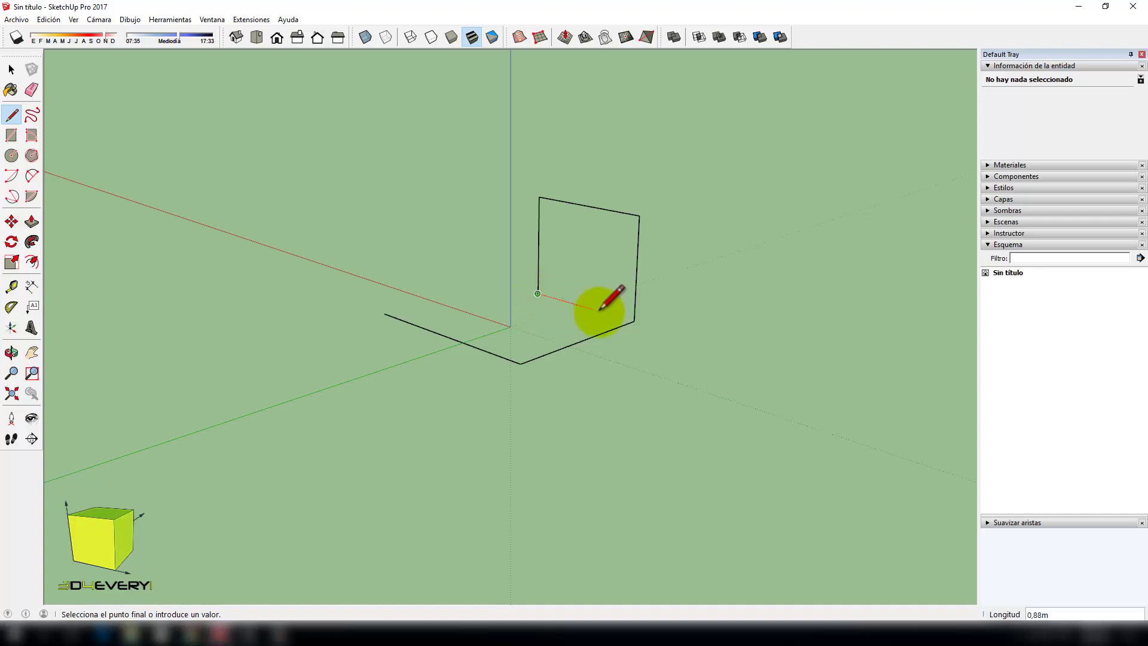
{"action": "left_click", "coordinate": [634, 321]}
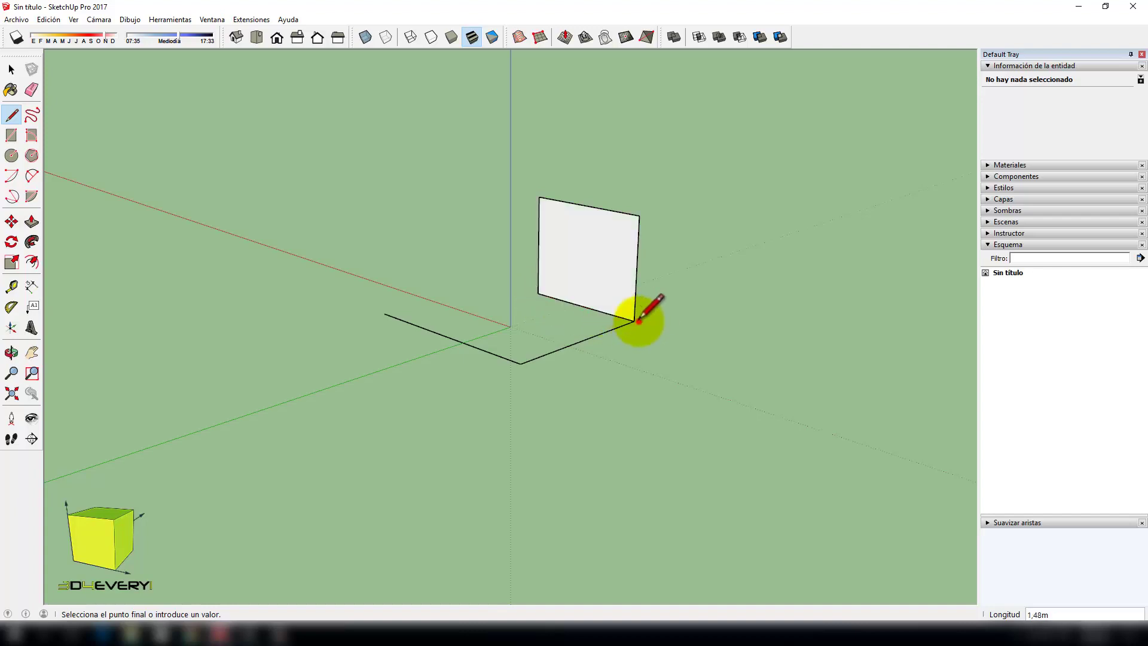
Step: Close the floor outline into a face and draw a second wall from the floor corner
{"action": "left_click", "coordinate": [538, 293]}
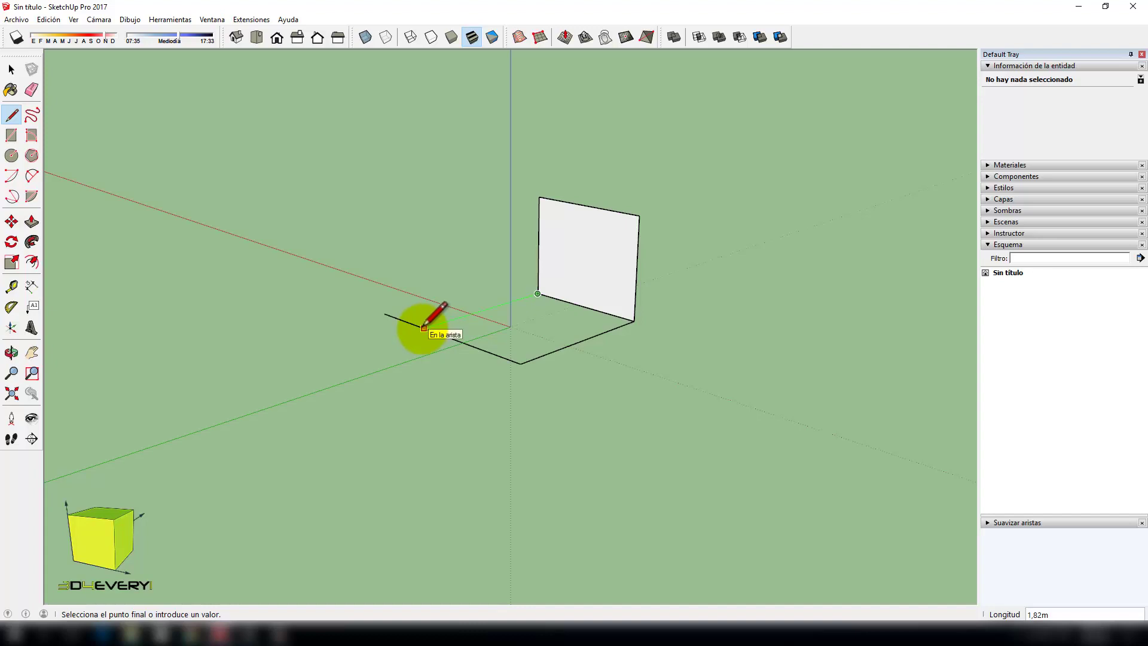
{"action": "left_click", "coordinate": [423, 328]}
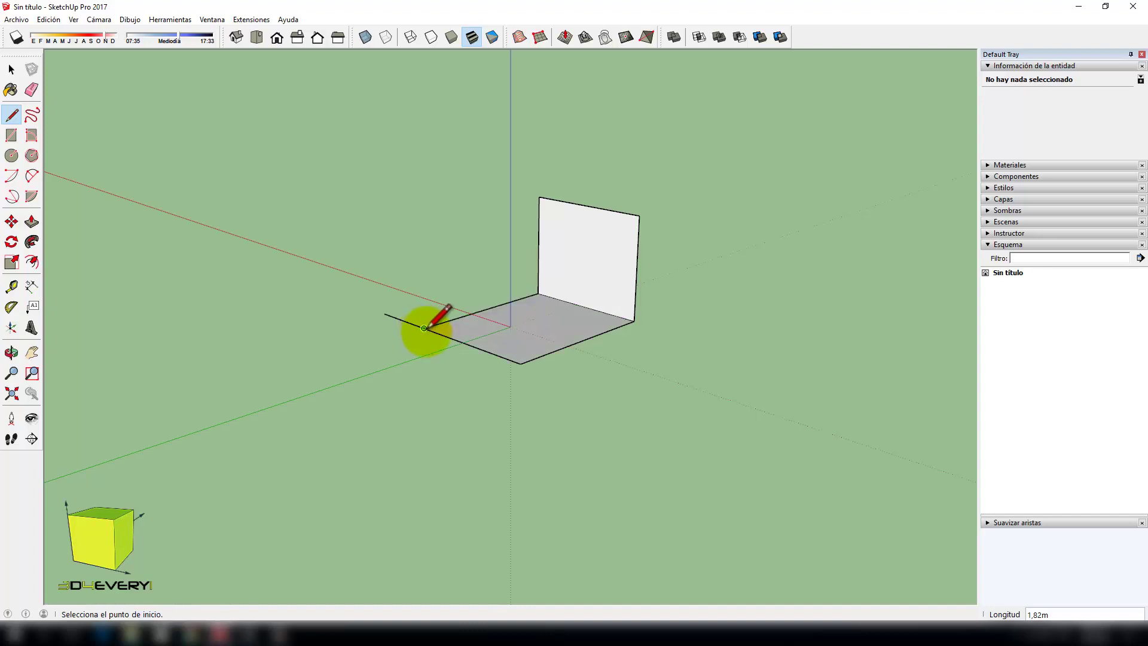
{"action": "left_click", "coordinate": [423, 328]}
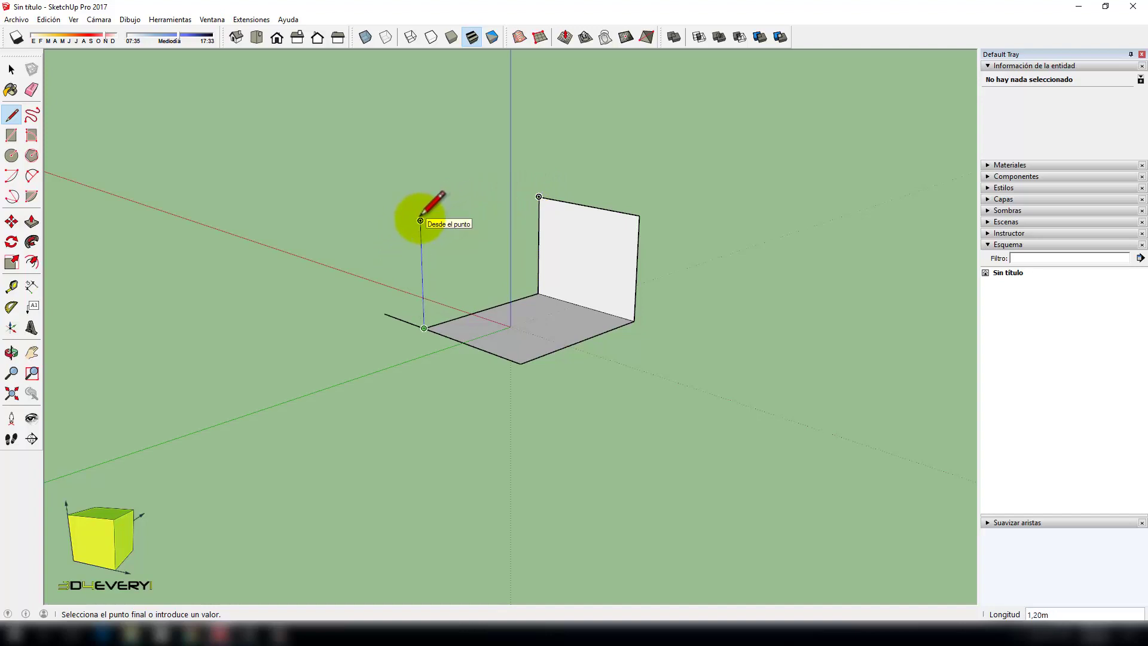
{"action": "left_click", "coordinate": [420, 220]}
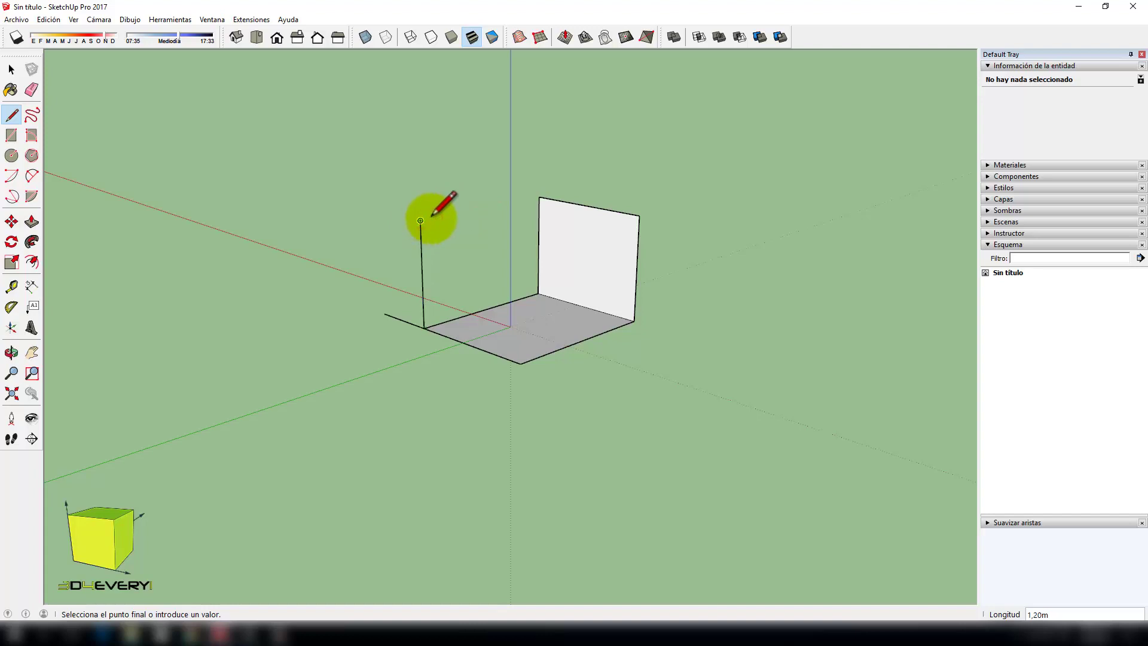
{"action": "left_click", "coordinate": [538, 196]}
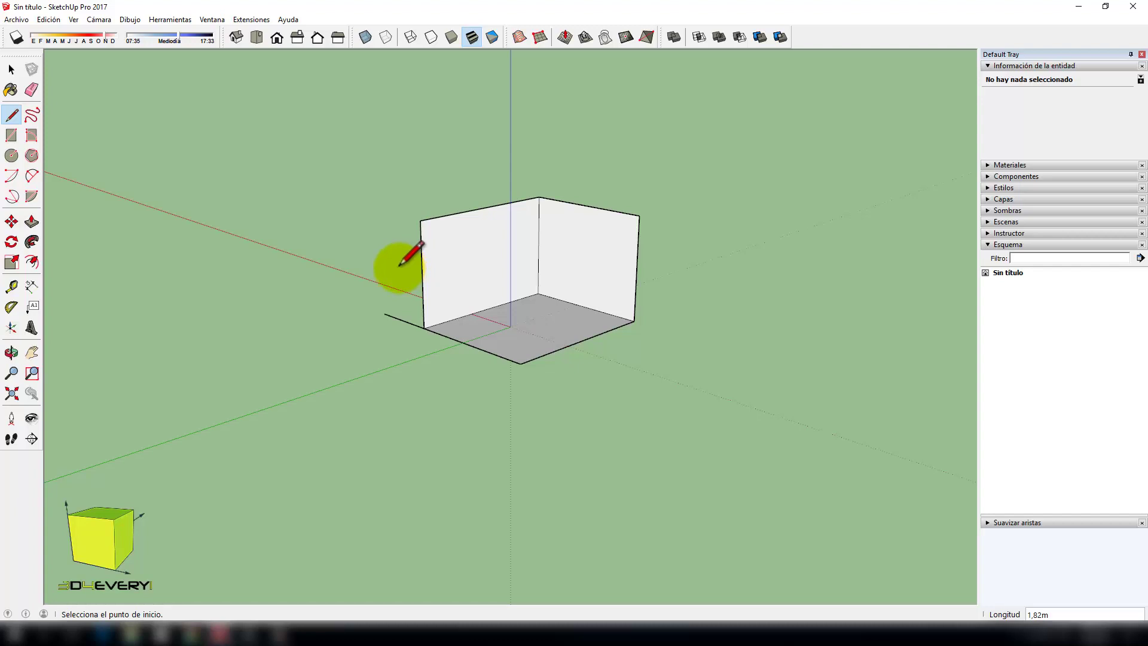
Step: Draw the top outline so the top face appears, and begin the last vertical edge
{"action": "left_click", "coordinate": [420, 220]}
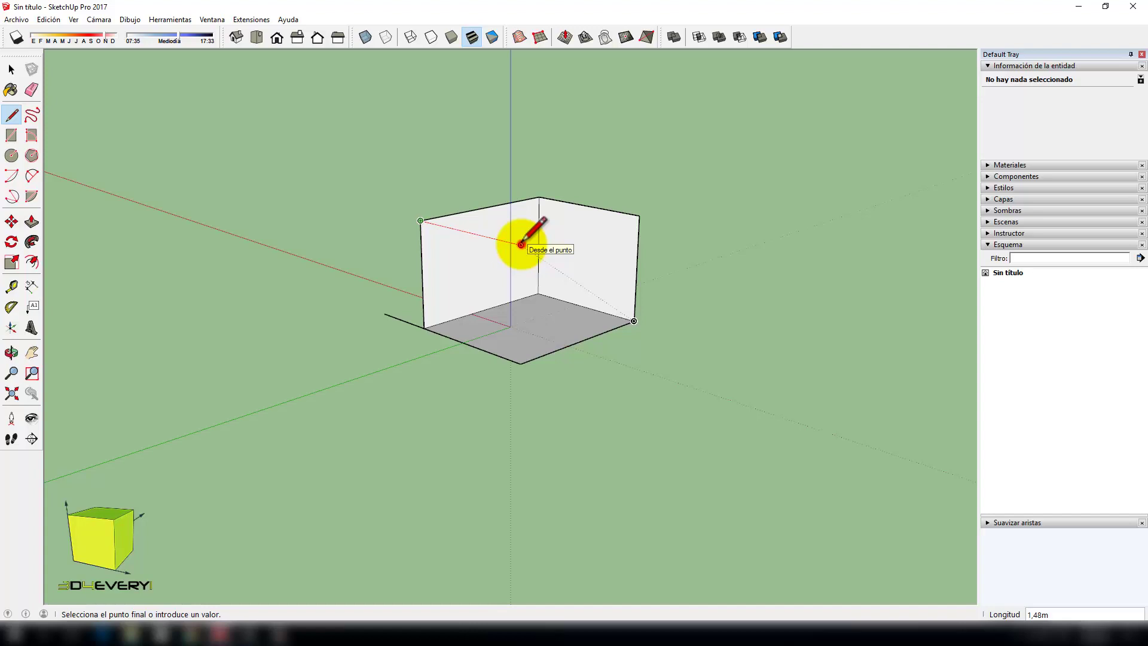
{"action": "left_click", "coordinate": [521, 245]}
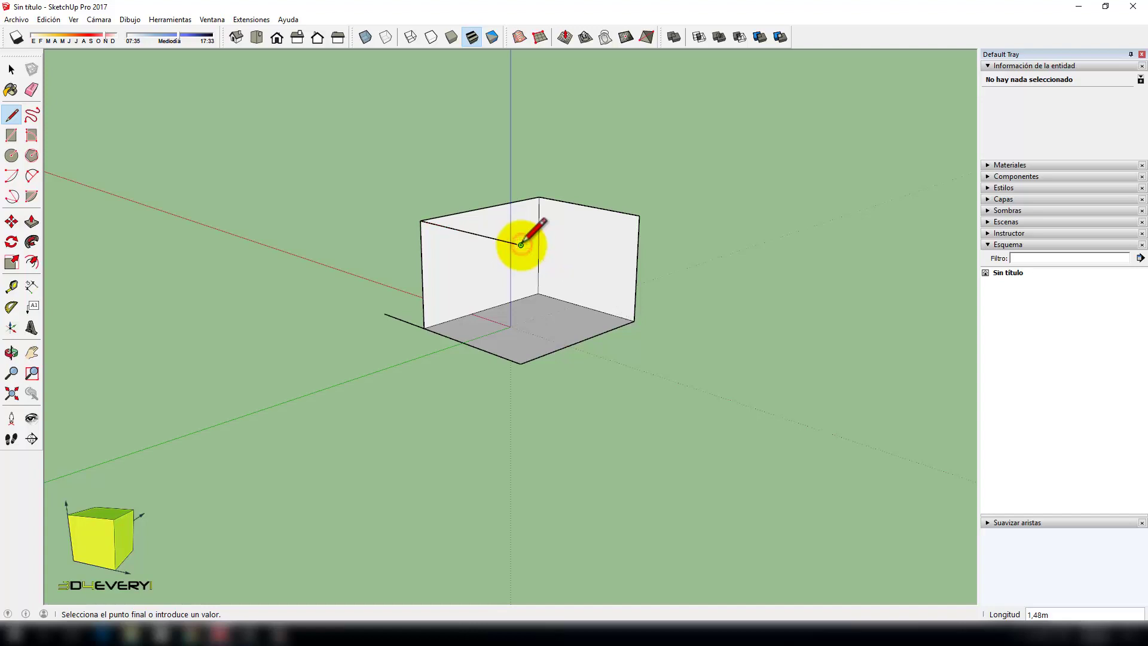
{"action": "left_click", "coordinate": [640, 216]}
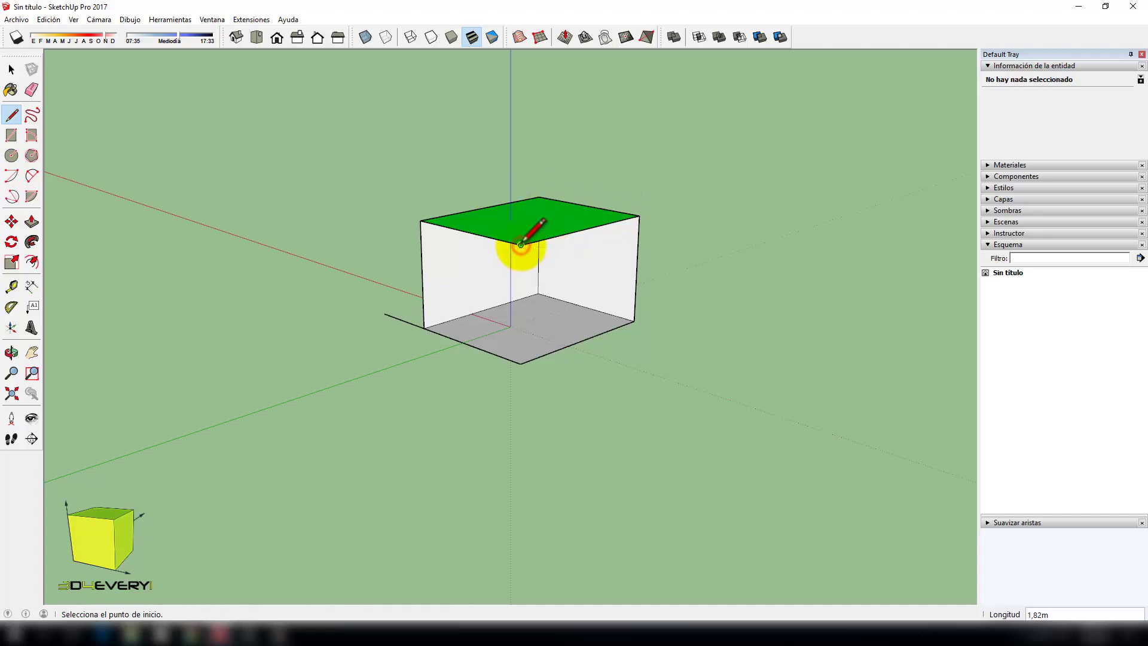
{"action": "left_click", "coordinate": [521, 245]}
{"action": "left_click", "coordinate": [521, 363]}
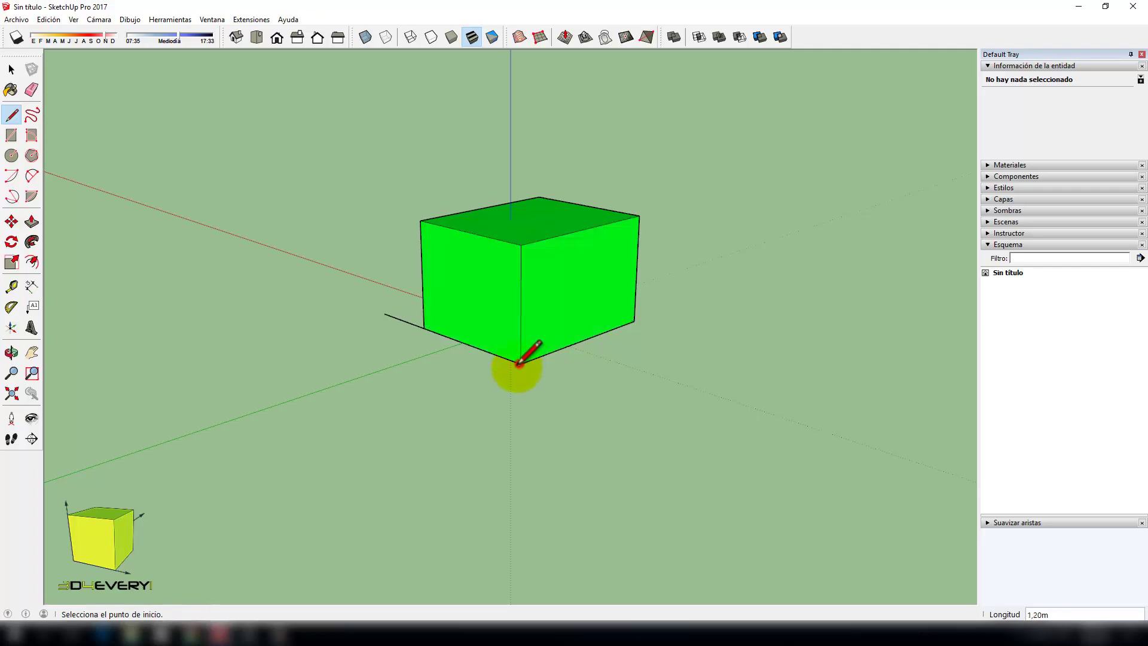
{"action": "mouse_move", "coordinate": [477, 389]}
{"action": "middle_mouse_down"}
{"action": "mouse_move", "coordinate": [309, 415]}
{"action": "mouse_move", "coordinate": [764, 336]}
{"action": "mouse_move", "coordinate": [530, 277]}
{"action": "mouse_move", "coordinate": [726, 374]}
{"action": "mouse_move", "coordinate": [712, 501]}
{"action": "mouse_move", "coordinate": [618, 488]}
{"action": "mouse_move", "coordinate": [358, 541]}
{"action": "mouse_move", "coordinate": [528, 521]}
{"action": "mouse_move", "coordinate": [329, 526]}
{"action": "middle_mouse_up"}
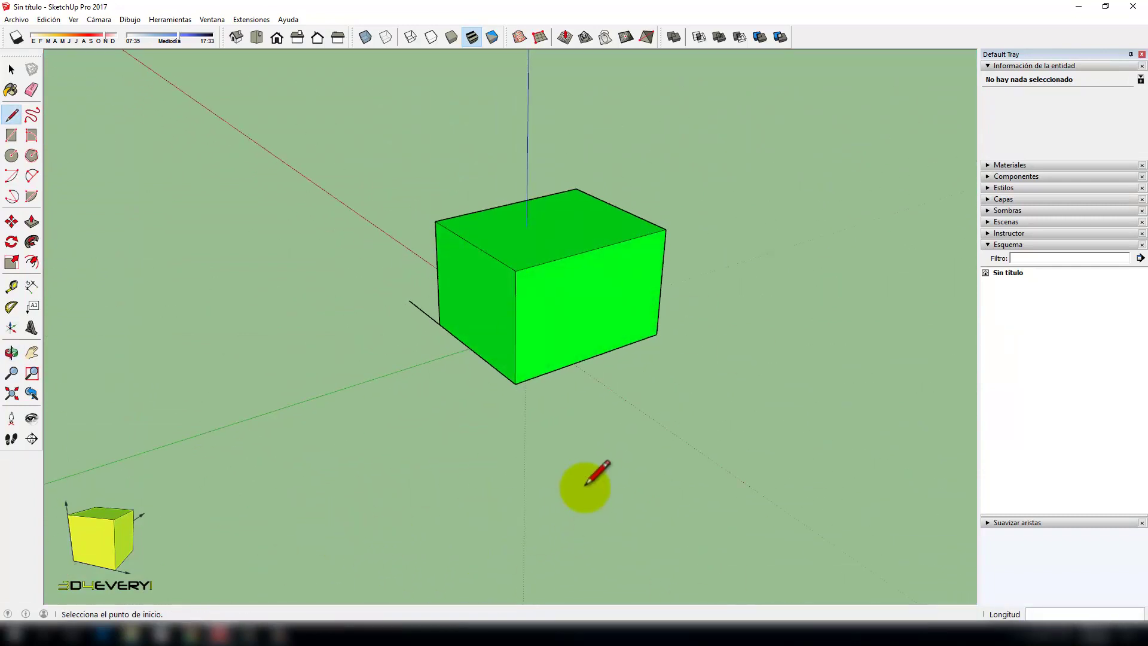
{"action": "mouse_move", "coordinate": [550, 430]}
{"action": "middle_mouse_down"}
{"action": "mouse_move", "coordinate": [523, 451]}
{"action": "mouse_move", "coordinate": [539, 461]}
{"action": "middle_mouse_up"}
{"action": "middle_click_drag", "start_coordinate": [479, 410], "coordinate": [469, 449]}
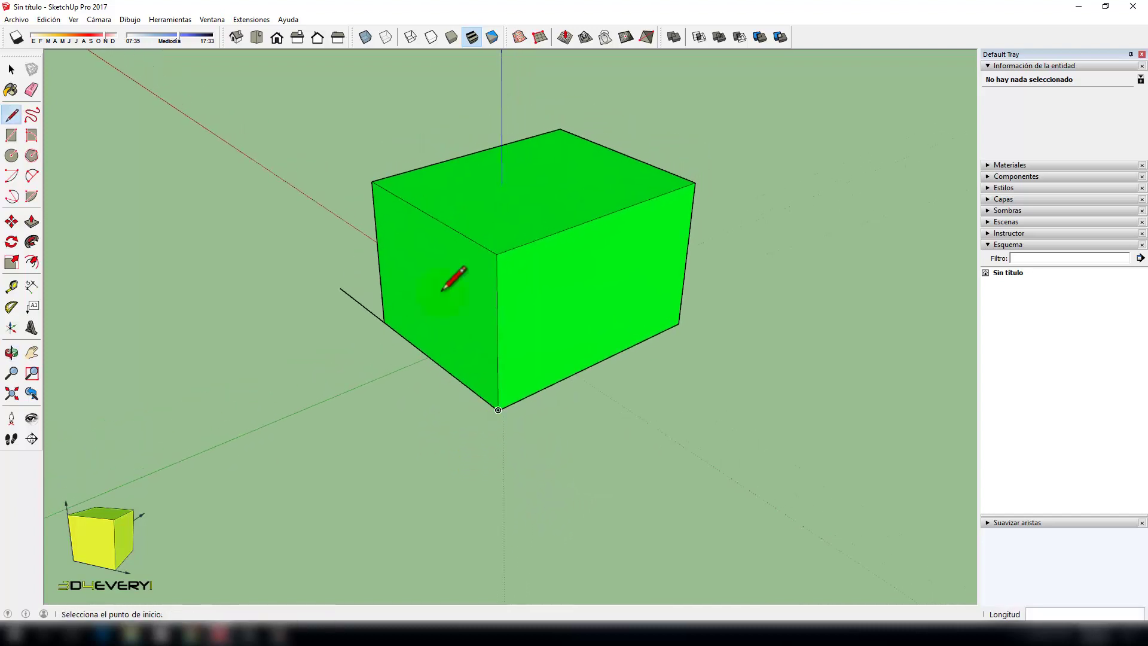
{"action": "left_click", "coordinate": [447, 384]}
{"action": "left_click", "coordinate": [525, 414]}
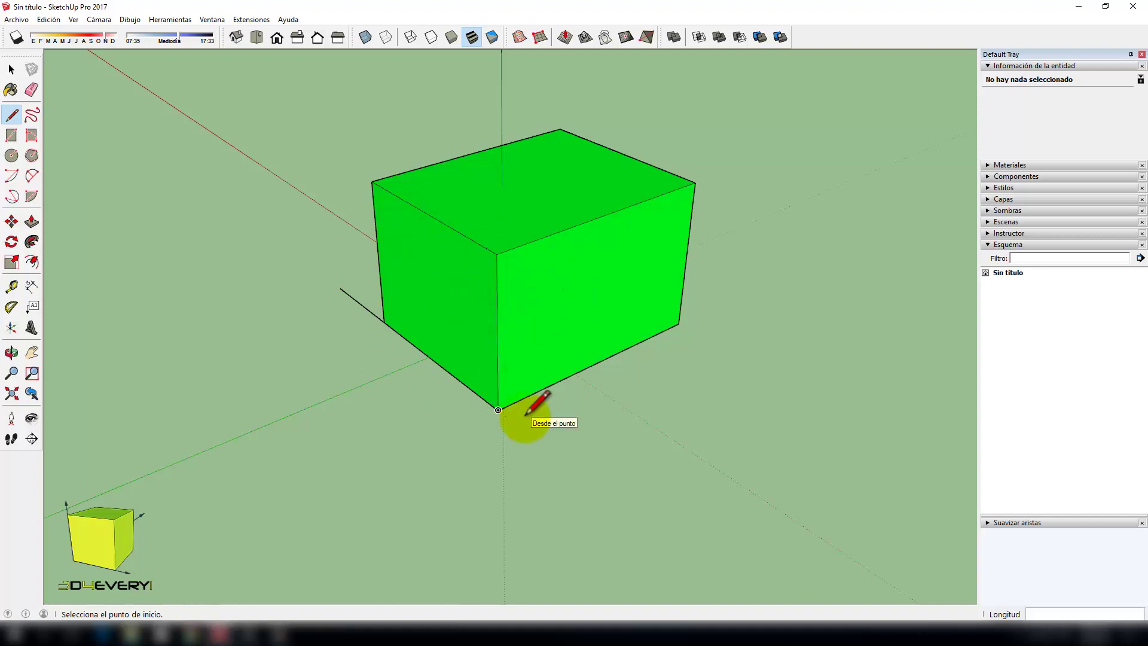